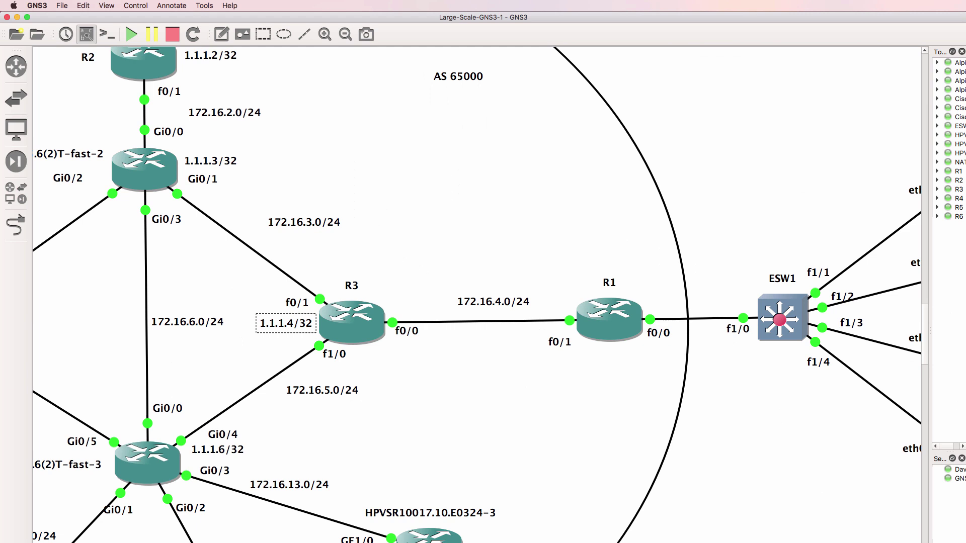
# Add a 'Route Reflector' text note and position it beside the 1.1.1.3/32 router
pyautogui.hscroll(-10, 475, 295)
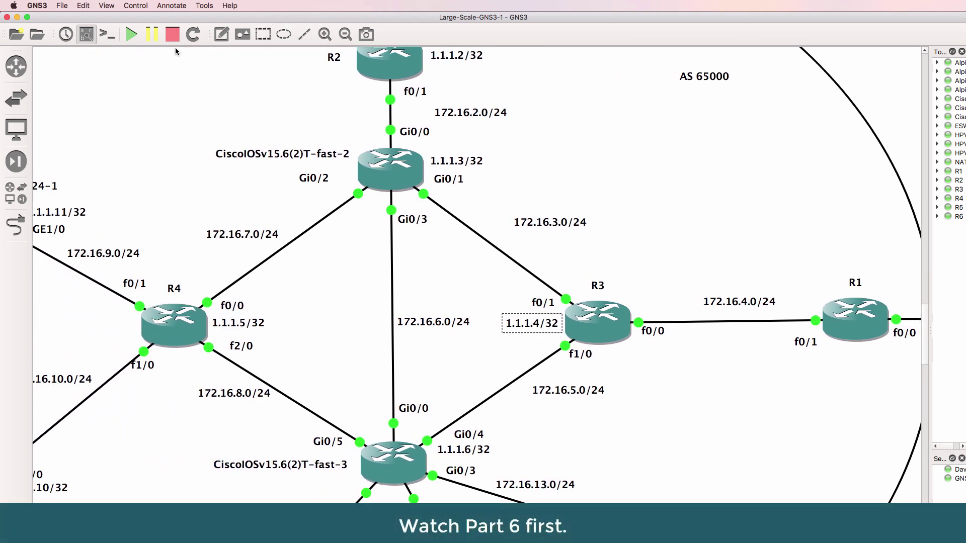
pyautogui.click(223, 35)
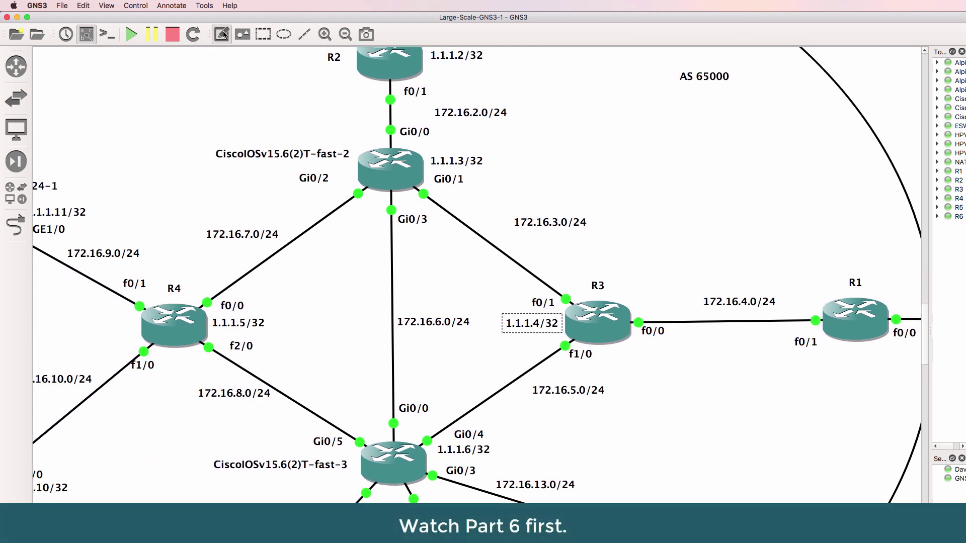
pyautogui.click(503, 161)
pyautogui.write('Route ')
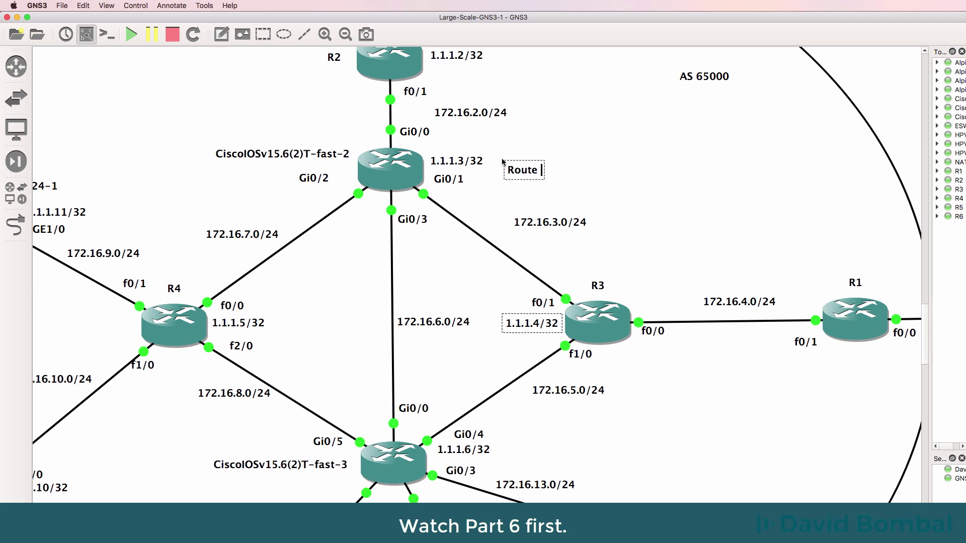
pyautogui.write('Reflector')
pyautogui.click(528, 182)
pyautogui.click(529, 174)
pyautogui.moveTo(528, 173); pyautogui.dragTo(513, 164)
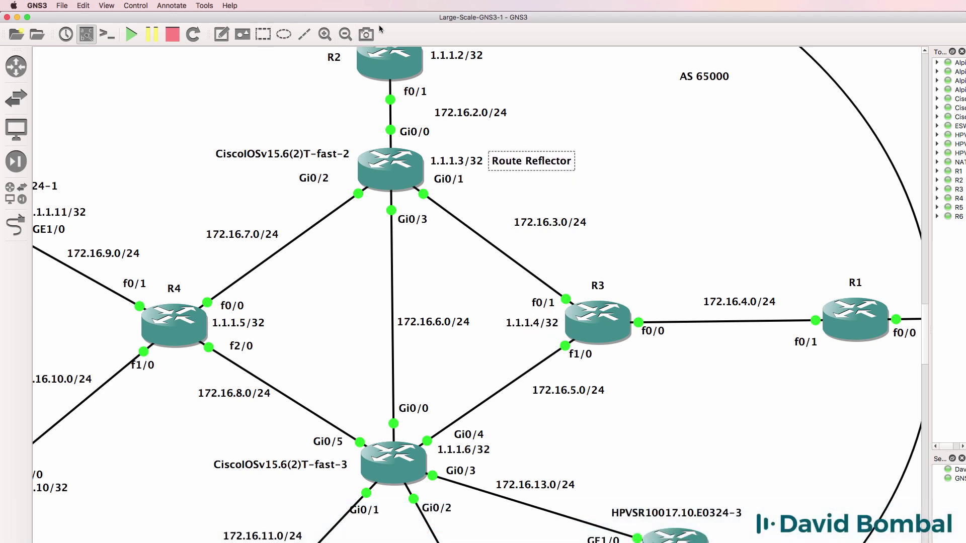
pyautogui.click(345, 34)
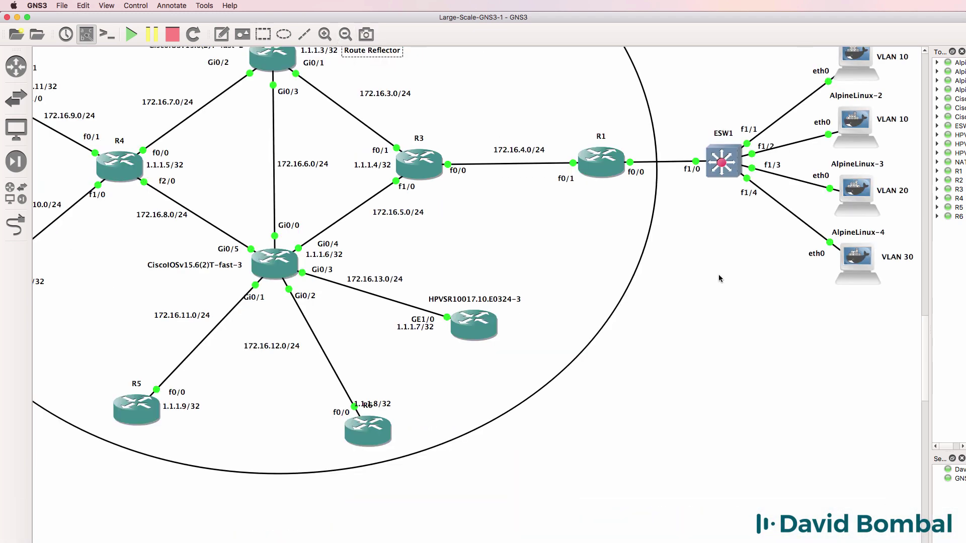
pyautogui.moveTo(924, 353); pyautogui.dragTo(927, 331)
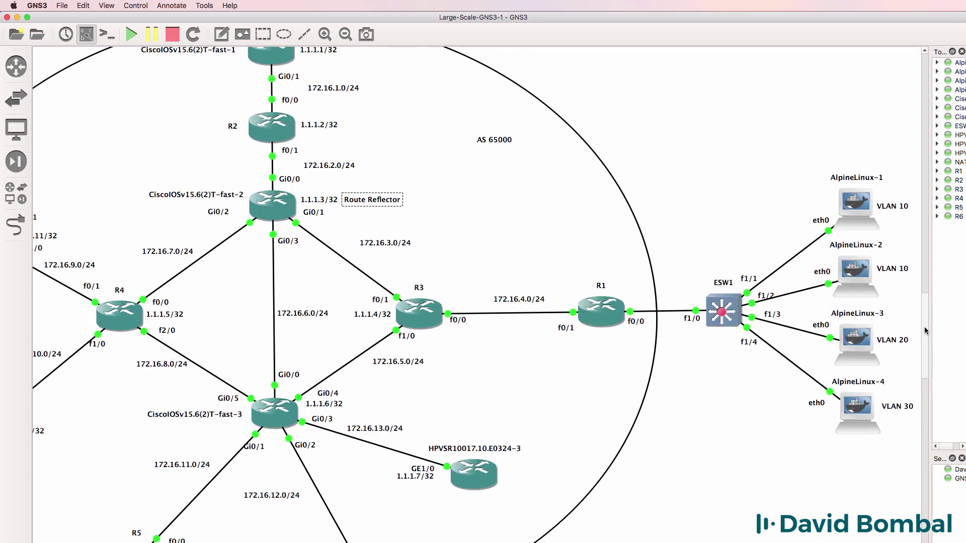
pyautogui.click(345, 34)
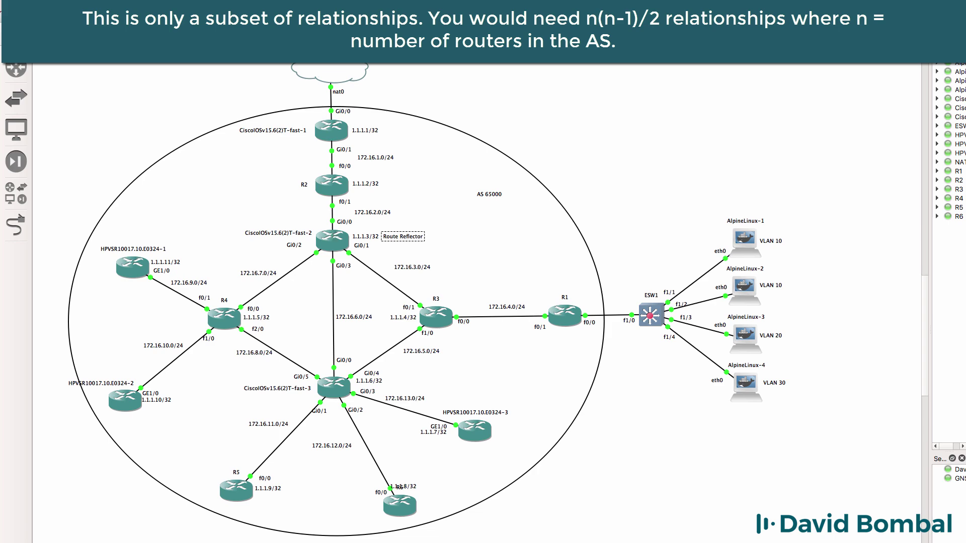
pyautogui.scroll(5, 249, 322)
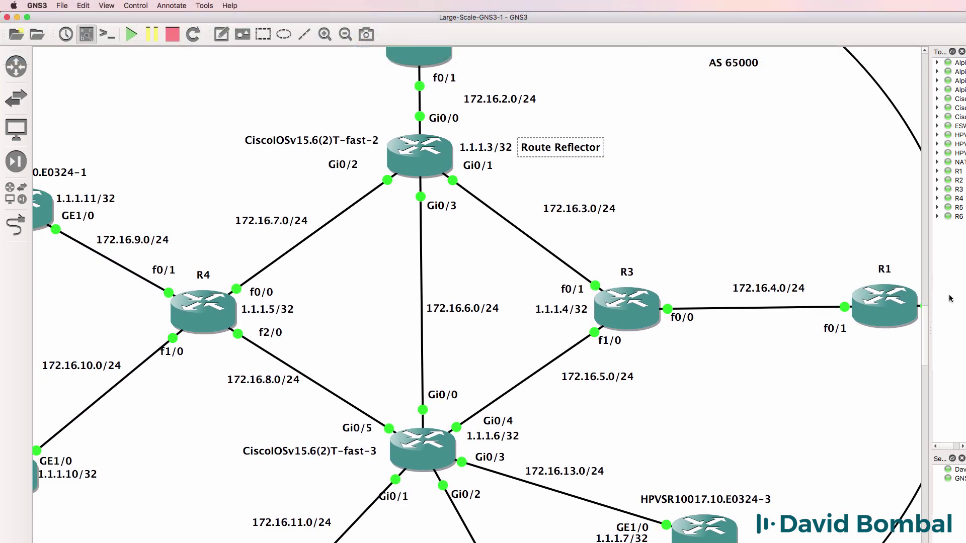
pyautogui.scroll(4, 621, 212)
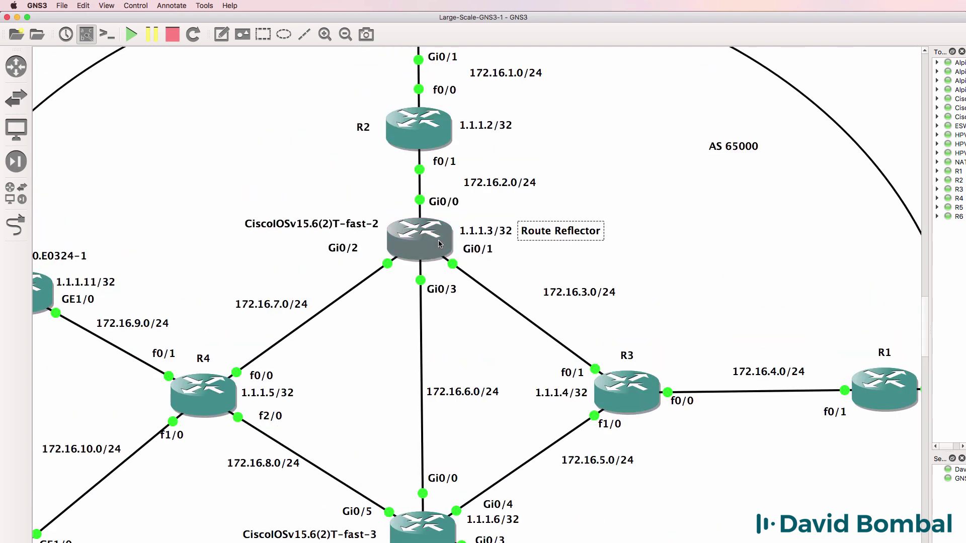
# Open a console to the 1.1.1.3 route reflector router, then scroll the topology back to the cloud
pyautogui.rightClick(439, 245)
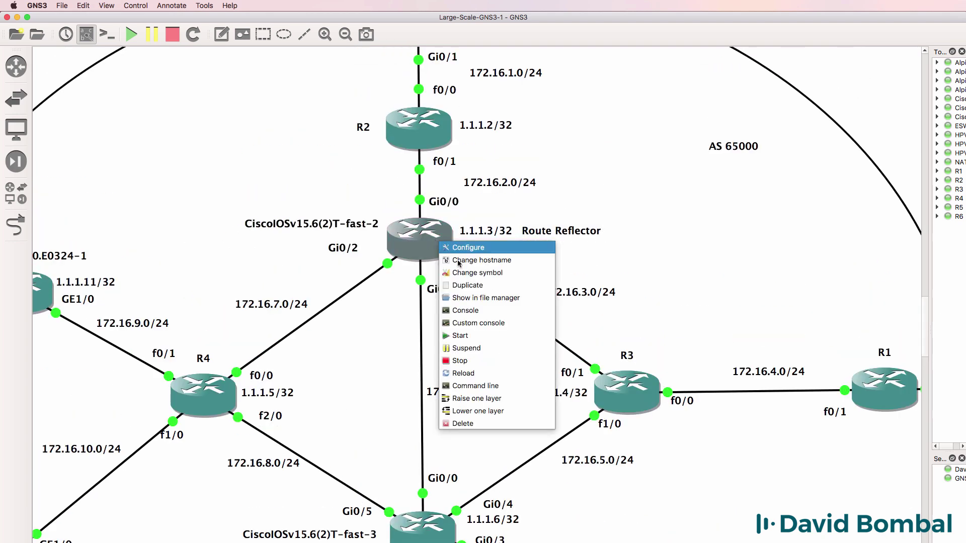
pyautogui.click(473, 311)
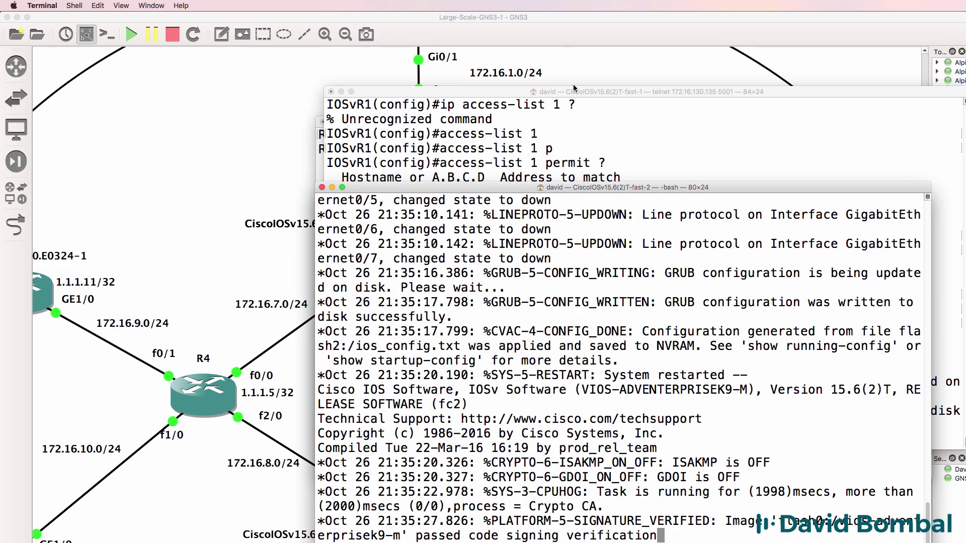
pyautogui.click(573, 86)
pyautogui.scroll(8, 508, 132)
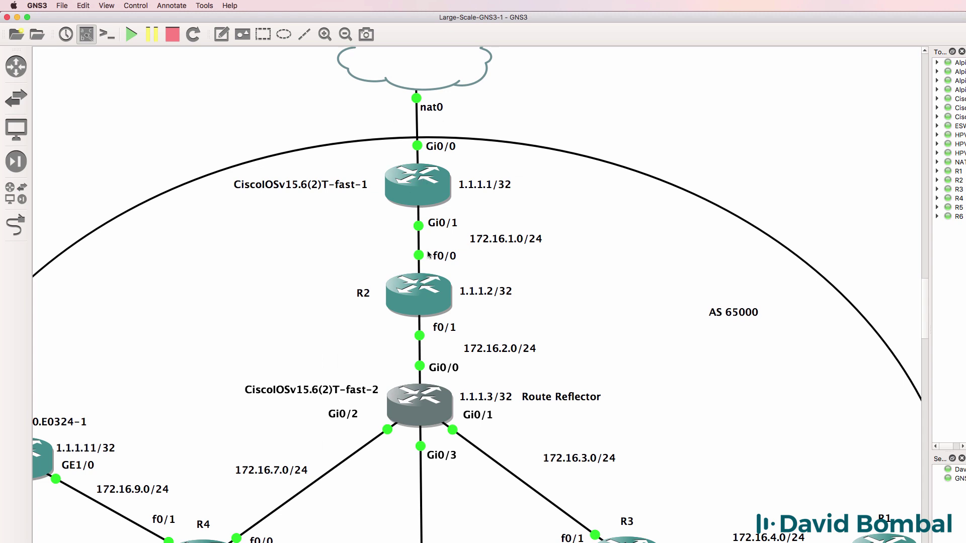
pyautogui.hscroll(3, 366, 413)
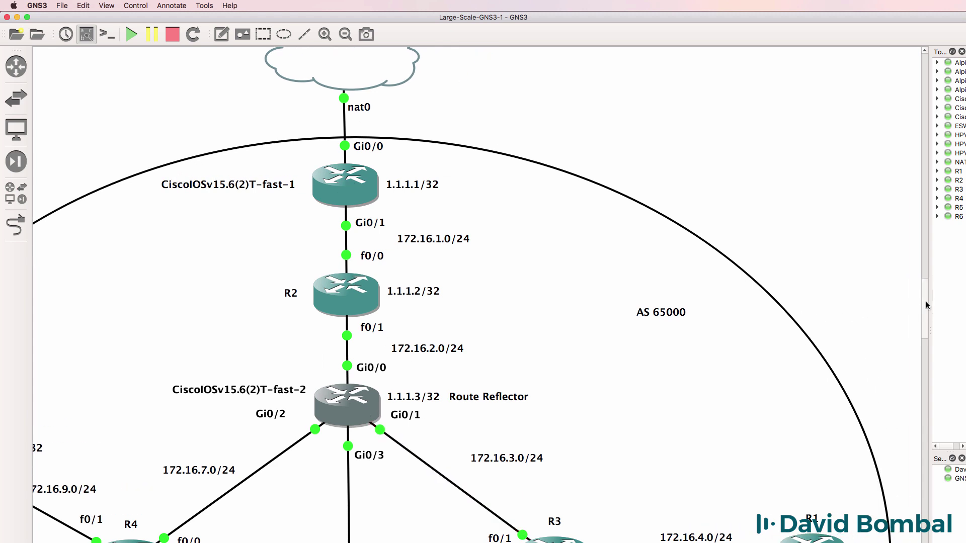
pyautogui.moveTo(927, 306); pyautogui.dragTo(925, 317)
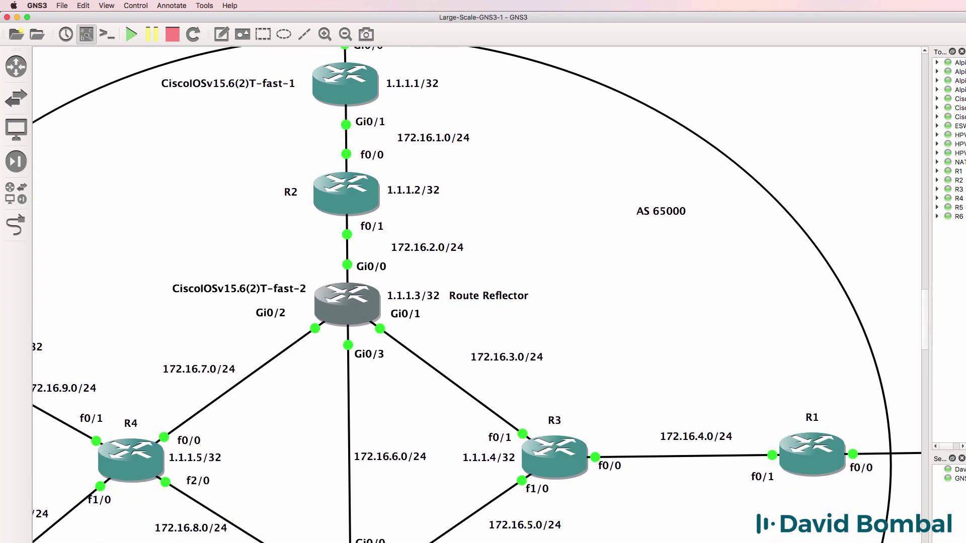
# In the router console, enter configuration mode and set the hostname to IOSvR2
pyautogui.hotkey('ctrl', '-')
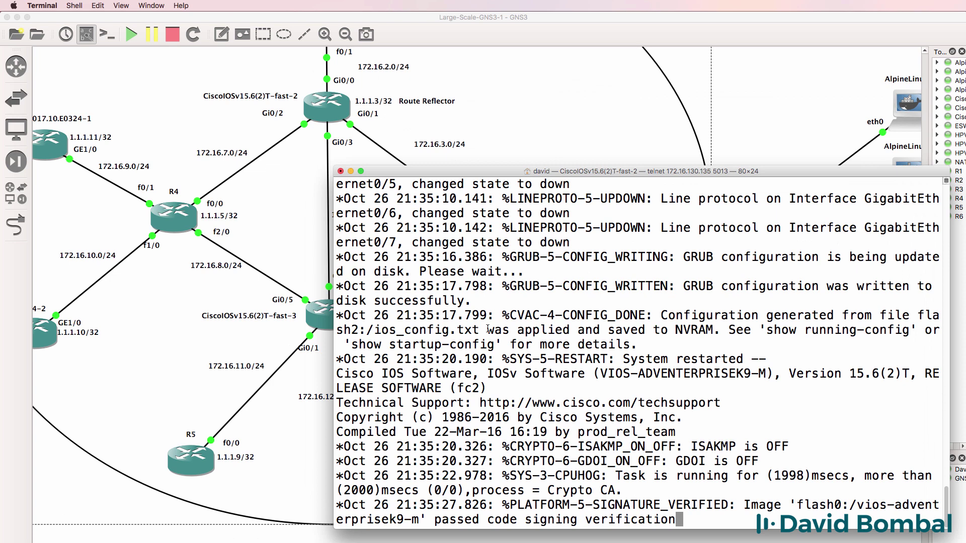
pyautogui.moveTo(493, 174); pyautogui.dragTo(481, 165)
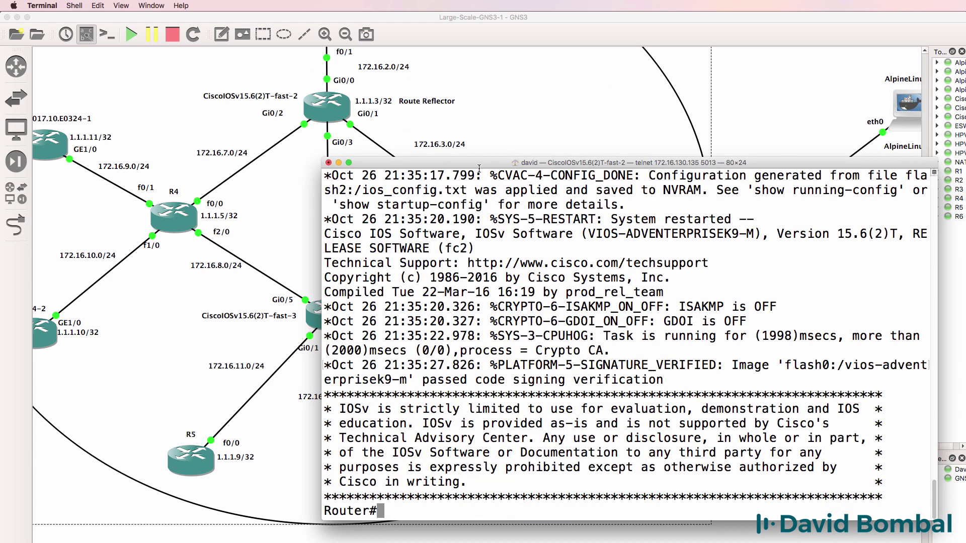
pyautogui.press('Return')
pyautogui.press('Return')
pyautogui.write('conf t')
pyautogui.press('Return')
pyautogui.write('host IOSvR2')
pyautogui.press('Return')
# Bring Gi0/0 up and assign it 172.16.2.2 255.255.255.0
pyautogui.write('int g0/0')
pyautogui.press('Return')
pyautogui.write('no shut')
pyautogui.press('Return')
pyautogui.write('ip add')
pyautogui.press('Tab')
pyautogui.write('172.16.2.2 255.255.255.')
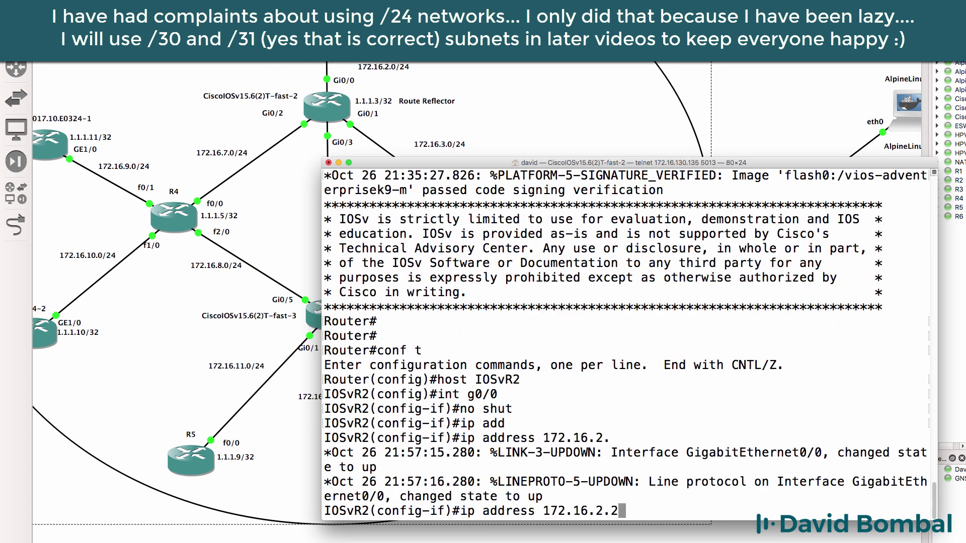
pyautogui.write('0')
pyautogui.press('Return')
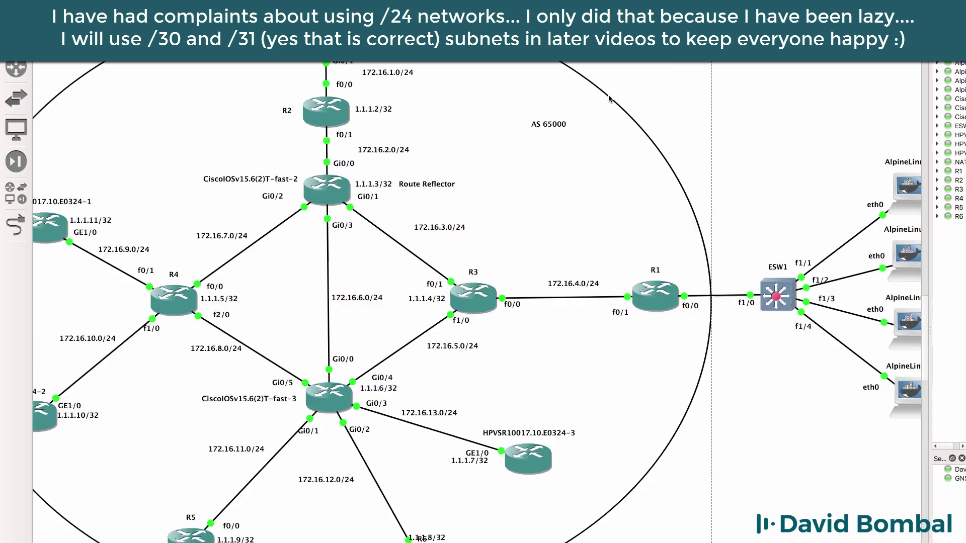
# Run sh ip int brief on R2 and identify the FastEthernet0/1 interface
pyautogui.scroll(3, 609, 98)
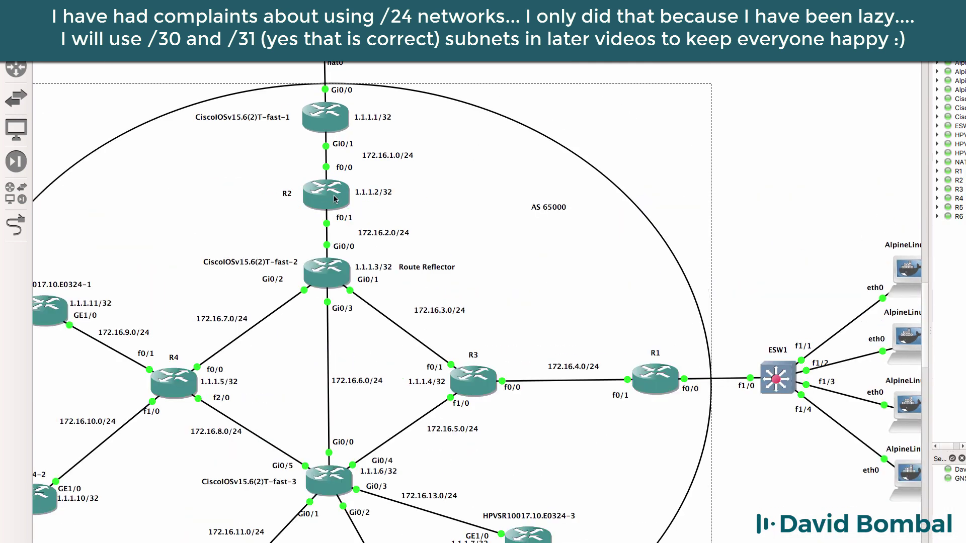
pyautogui.scroll(2, 282, 166)
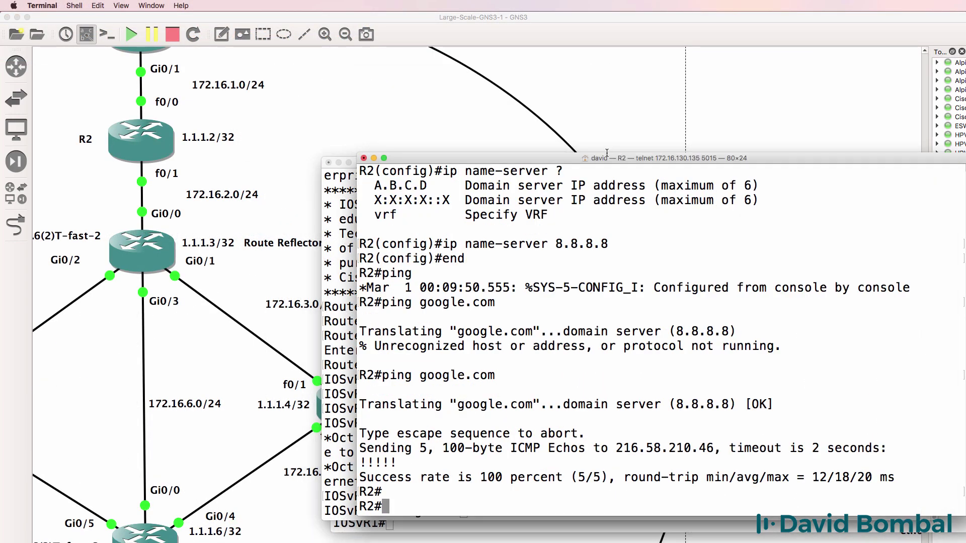
pyautogui.press('Return')
pyautogui.write('sh ip int brief')
pyautogui.press('Return')
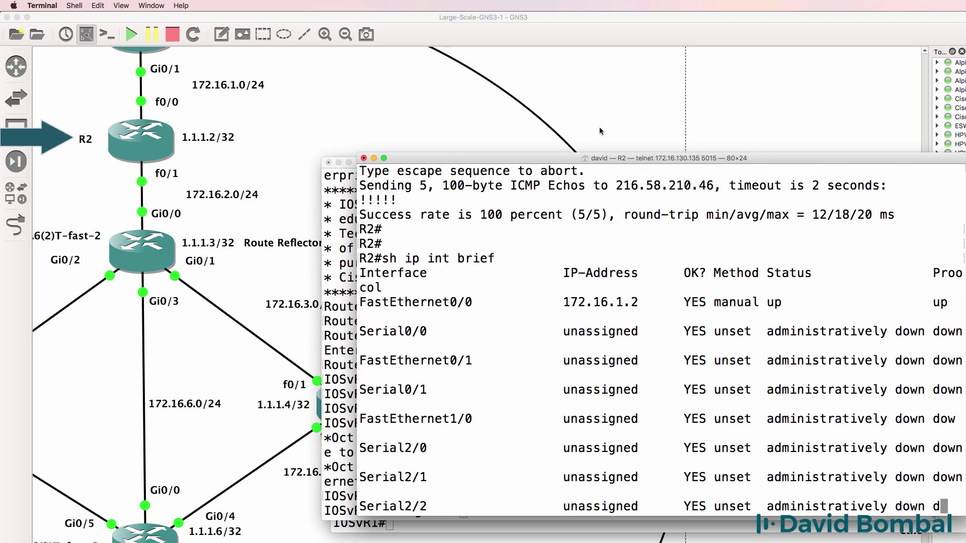
pyautogui.moveTo(584, 159); pyautogui.dragTo(579, 104)
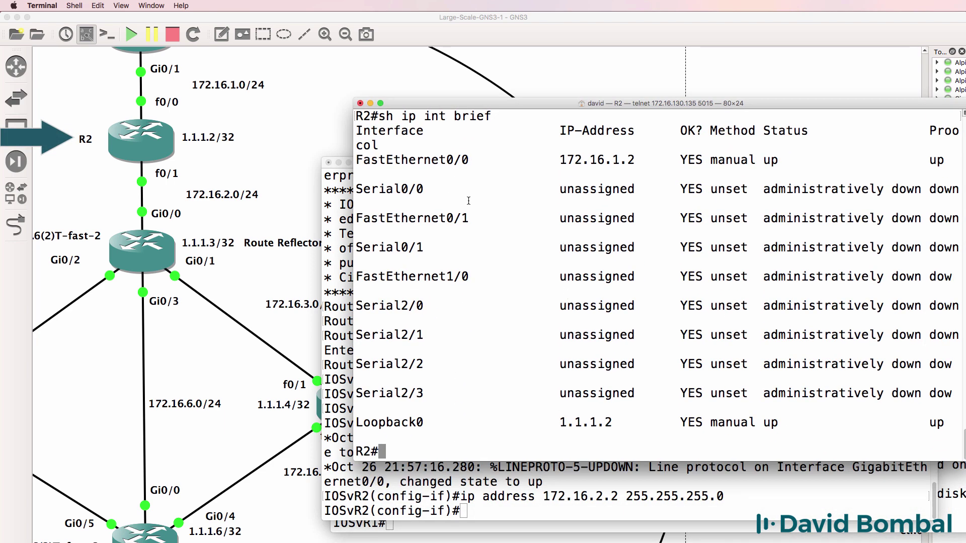
pyautogui.moveTo(482, 219); pyautogui.dragTo(335, 205)
# Enter configuration mode on R2 and bring FastEthernet0/1 up with no shut
pyautogui.write('conf t')
pyautogui.press('Return')
pyautogui.write('int g0/1')
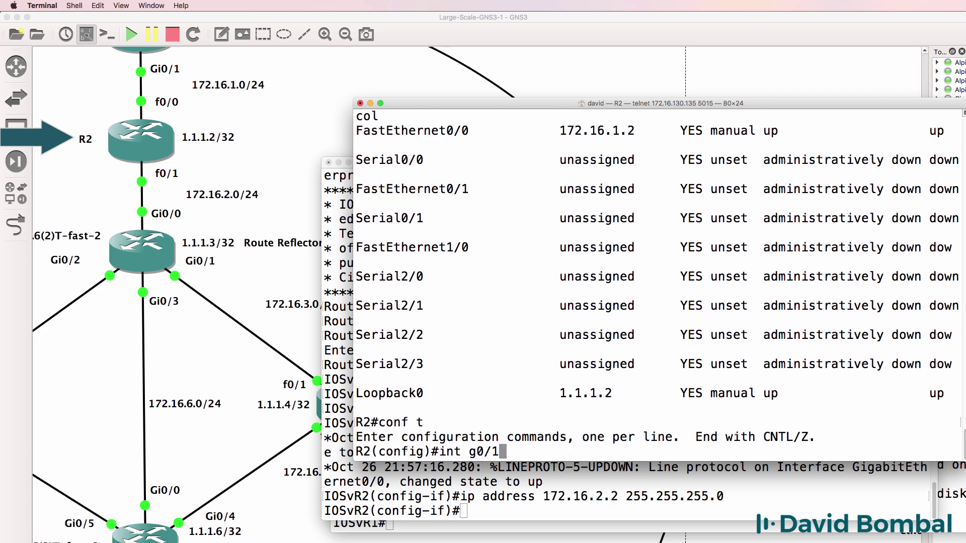
pyautogui.press('Return')
pyautogui.write('int f0/1')
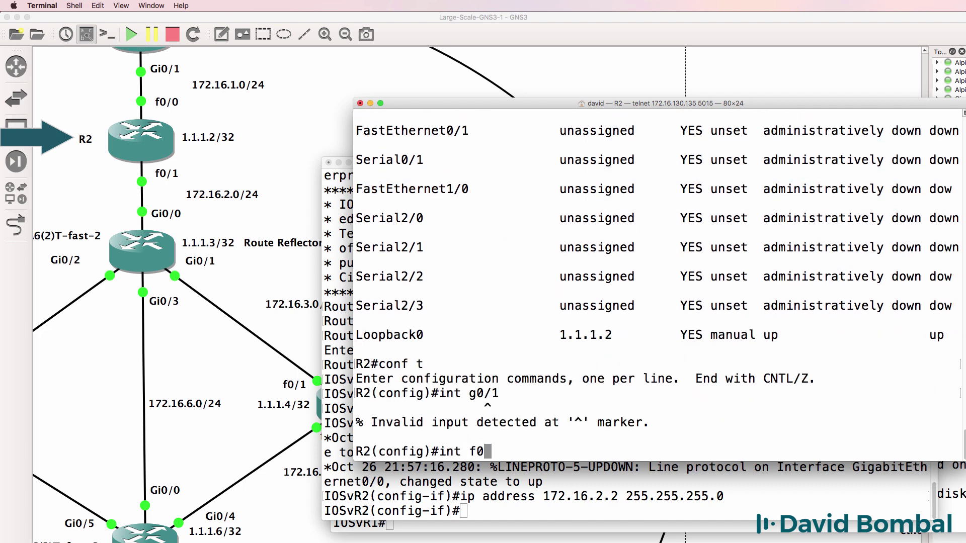
pyautogui.press('Return')
pyautogui.write('no shut')
pyautogui.press('Return')
# Assign 172.16.2.1 255.255.255.0 to FastEthernet0/1 and exit configuration mode
pyautogui.write('ip add')
pyautogui.press('Tab')
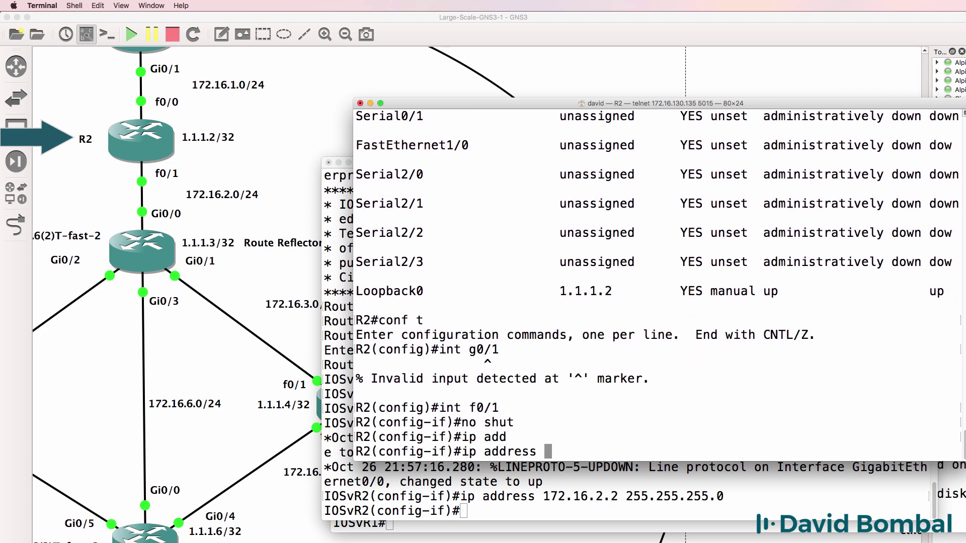
pyautogui.write('172.16.2.0')
pyautogui.press('BackSpace')
pyautogui.press('BackSpace')
pyautogui.write('1 2')
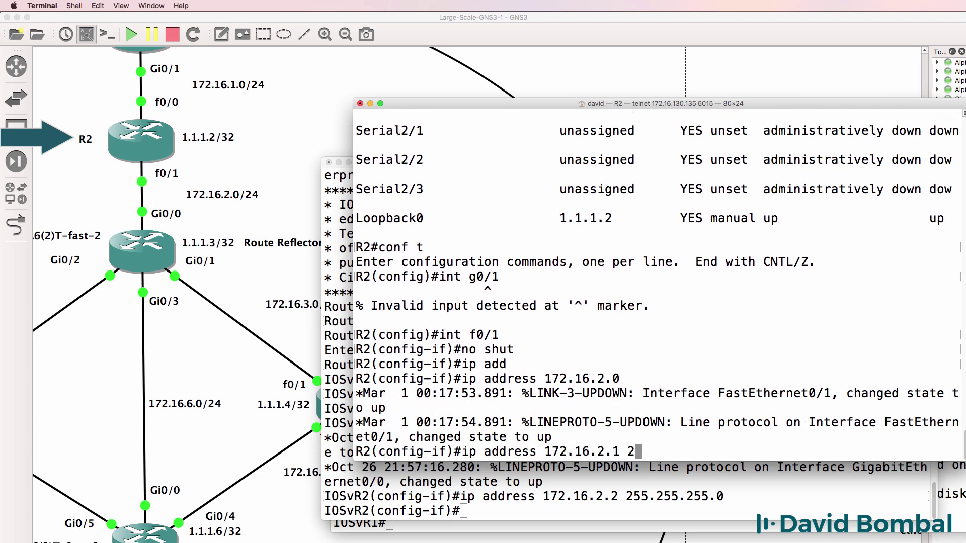
pyautogui.write('55.255.255.0')
pyautogui.press('Return')
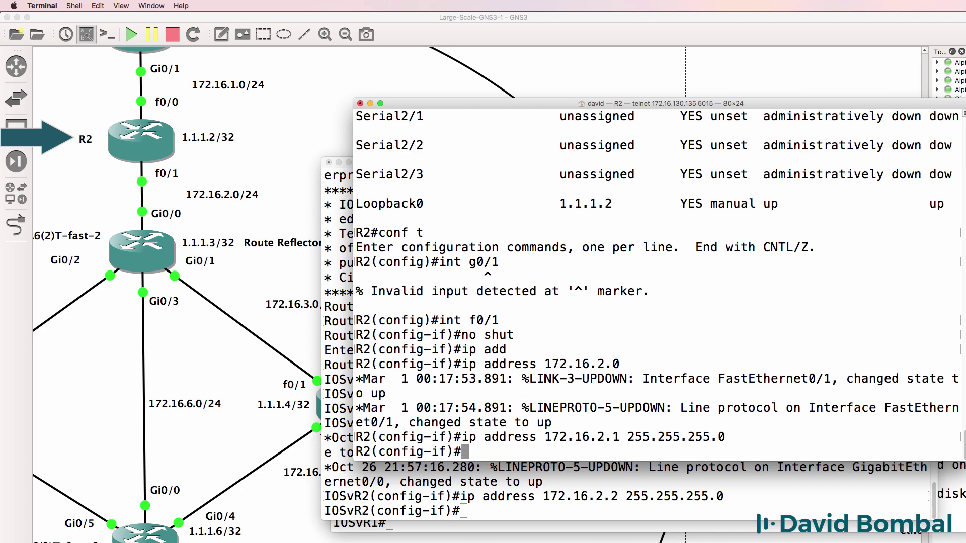
pyautogui.write('end')
pyautogui.press('Return')
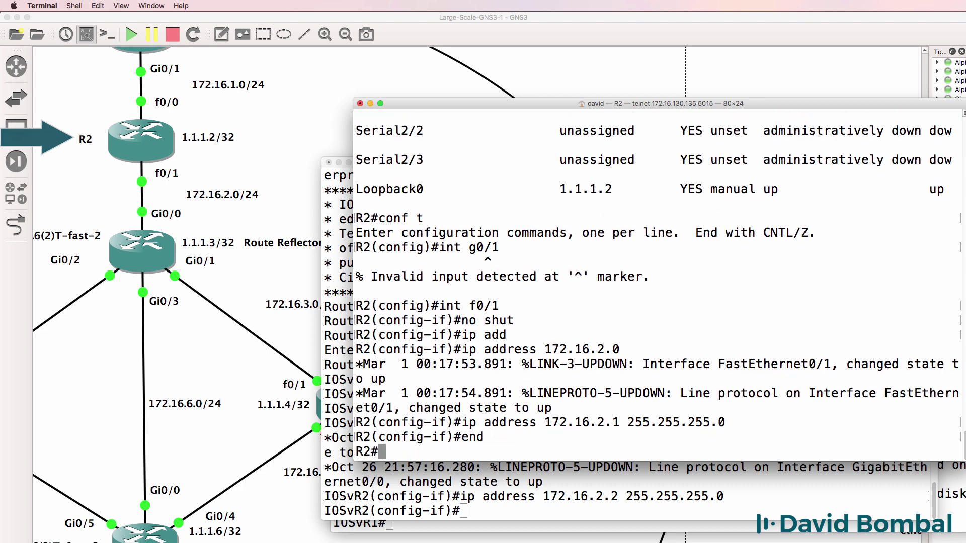
# From the IOSvR2 console, ping R2 at 172.16.2.1
pyautogui.click(573, 469)
pyautogui.write('do ping ')
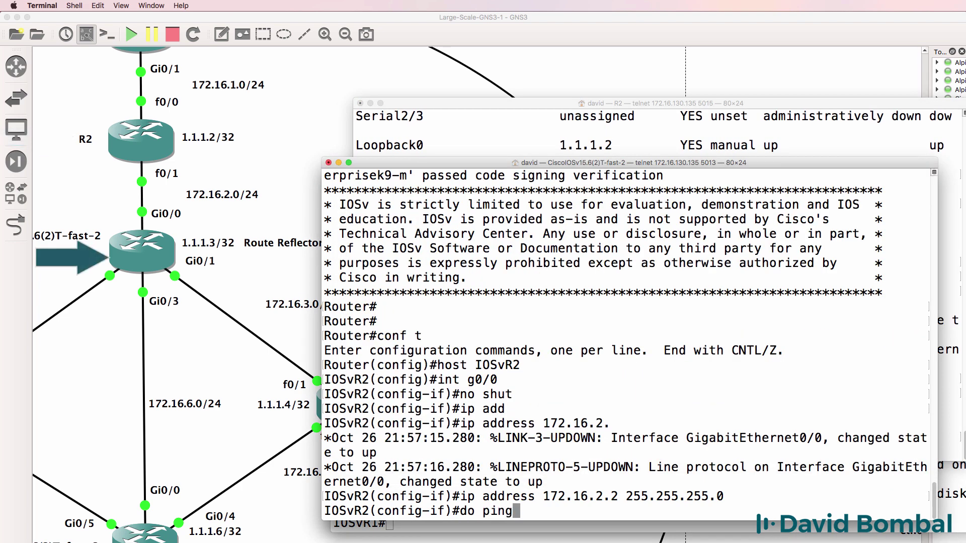
pyautogui.write('172.16.2.1')
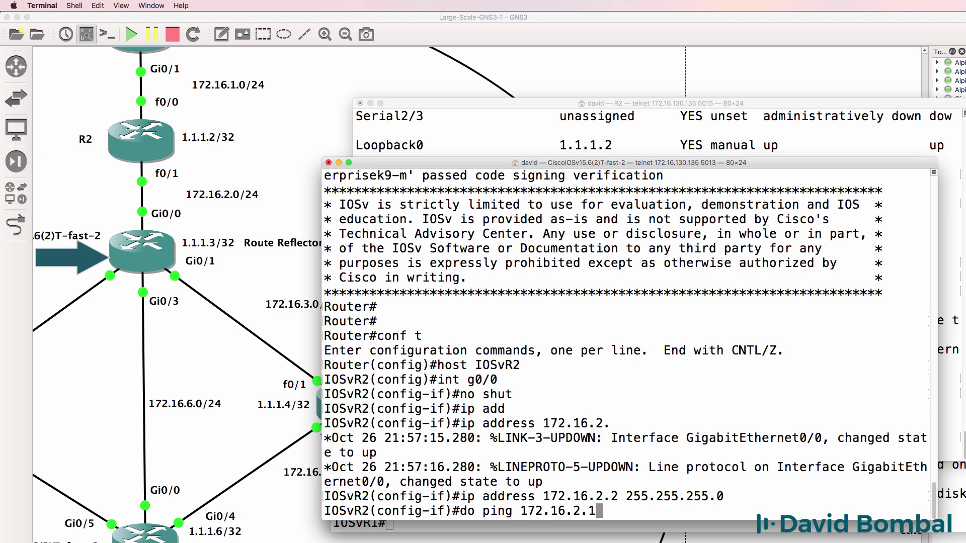
pyautogui.press('Return')
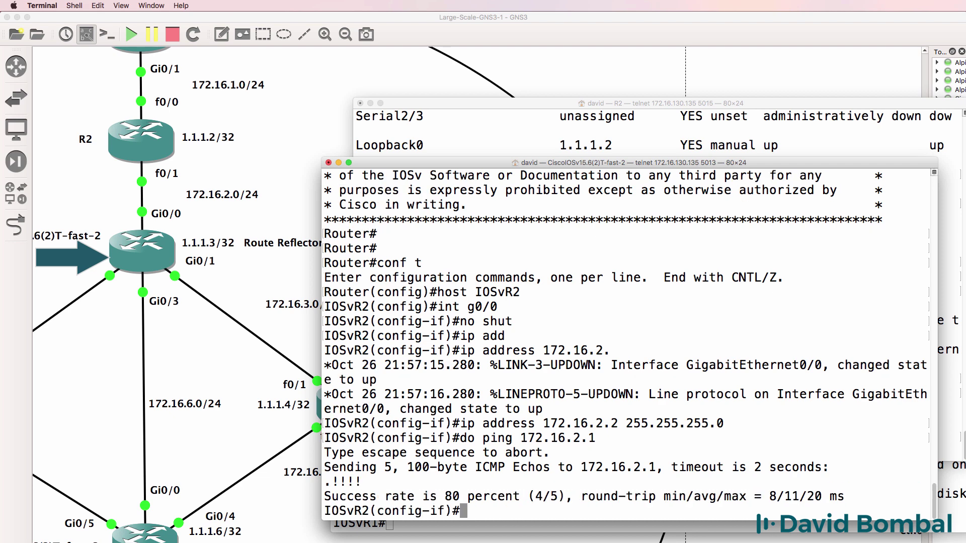
# Create Loopback0 on IOSvR2 with address 1.1.1.3 255.255.255.255
pyautogui.write('int loop')
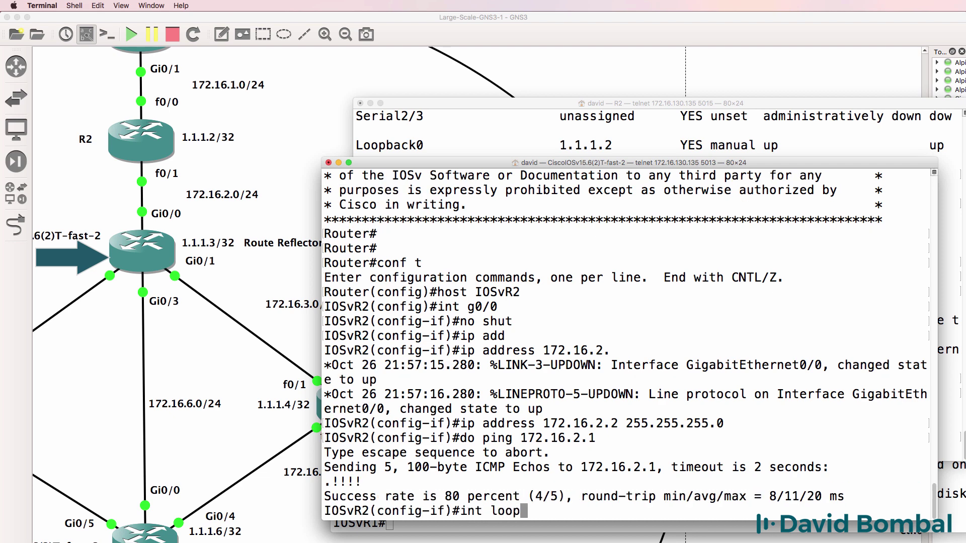
pyautogui.write(' 0')
pyautogui.press('Return')
pyautogui.write('ip add')
pyautogui.press('Tab')
pyautogui.write('1.1.1.3 255.255.25')
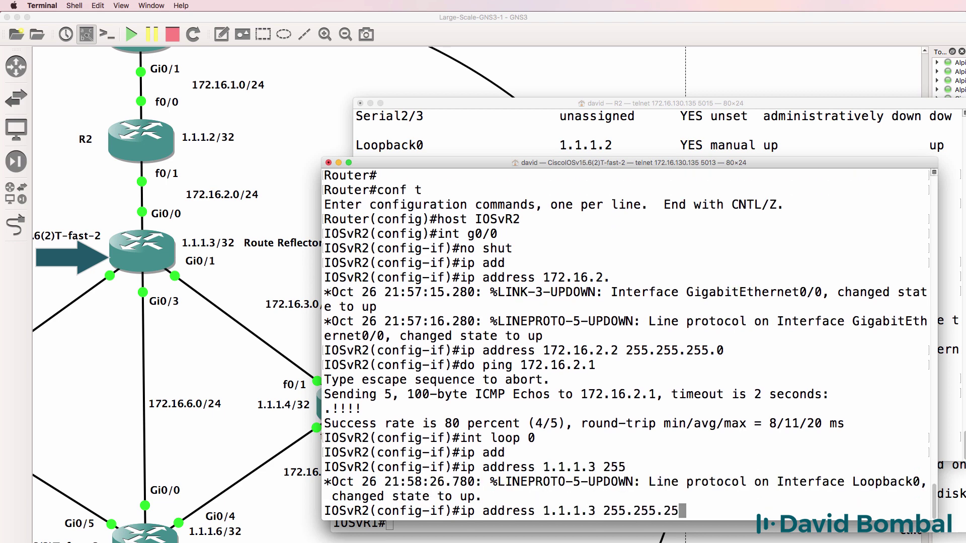
pyautogui.write('5.255.2')
pyautogui.press('Return')
# Enable Gi0/0 and enter 172.16.3.1 255.255.255.0 on it
pyautogui.write('int ')
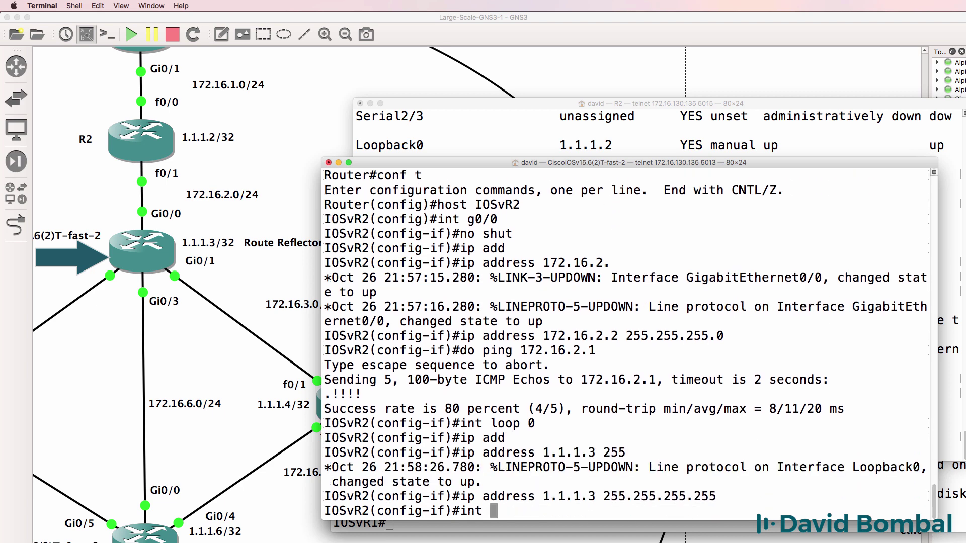
pyautogui.write('g0/0')
pyautogui.press('Return')
pyautogui.write('no shut')
pyautogui.press('Return')
pyautogui.write('ip')
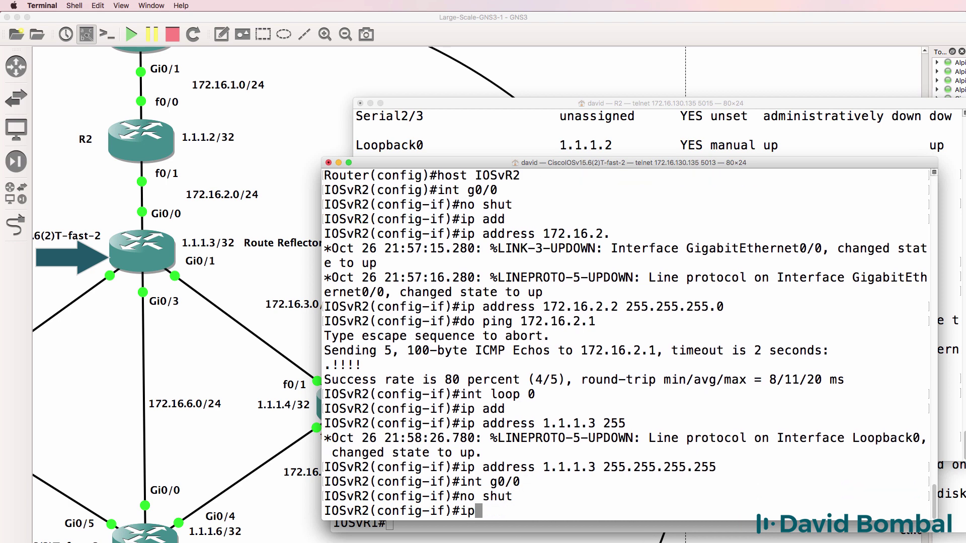
pyautogui.write(' add')
pyautogui.press('Tab')
pyautogui.write('172.16.1')
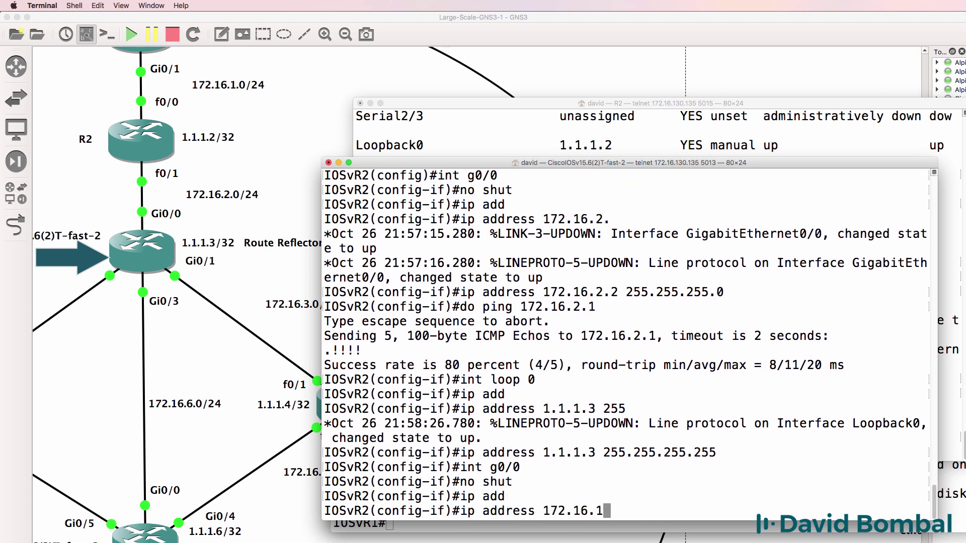
pyautogui.press('BackSpace')
pyautogui.write('3.1 255.255.255.0')
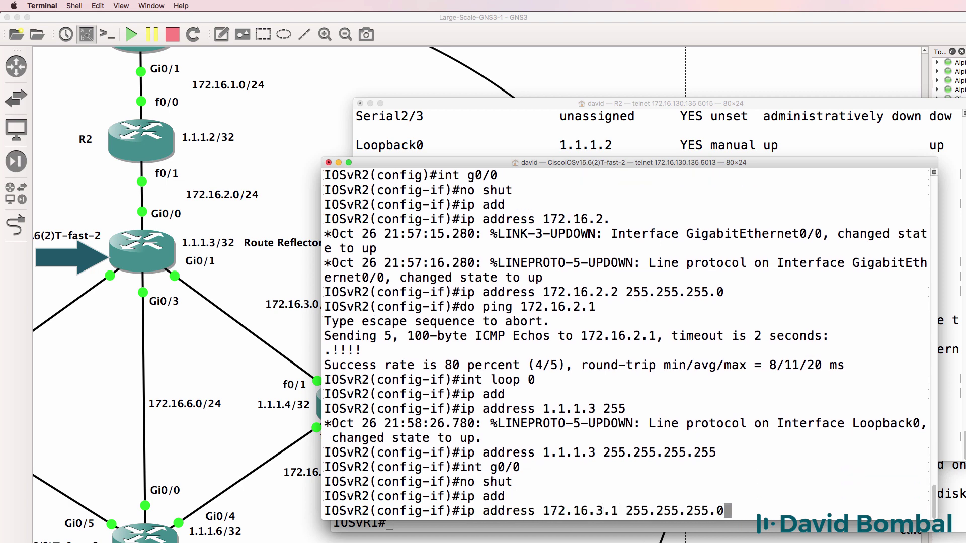
pyautogui.press('Return')
# Restore Gi0/0 to 172.16.2.2 and give Gi0/1 the address 172.16.3.1 255.255.255.0
pyautogui.write('int g0')
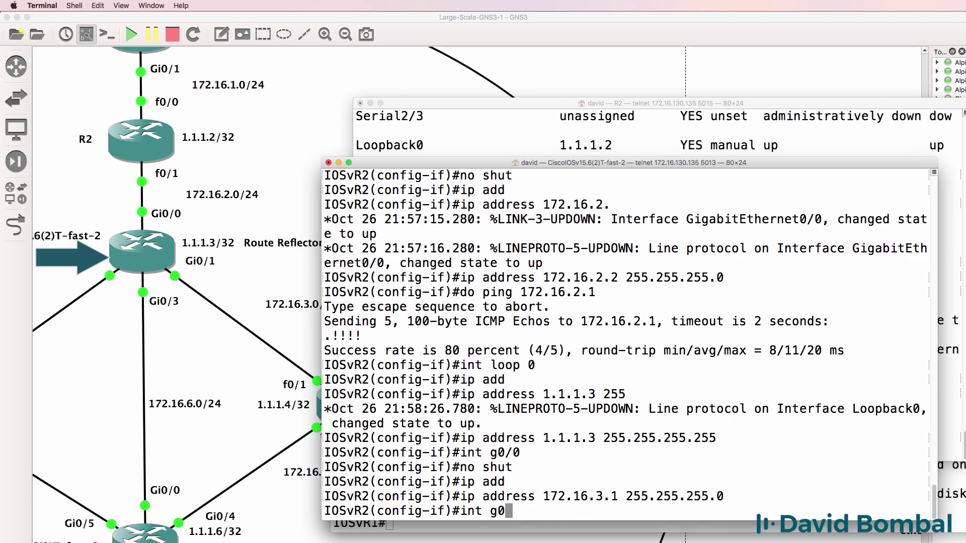
pyautogui.write('/0')
pyautogui.press('Return')
pyautogui.press('Up')
pyautogui.press('Up')
pyautogui.press('Up')
pyautogui.press('Up')
pyautogui.press('Up')
pyautogui.press('Up')
pyautogui.press('Up')
pyautogui.press('Up')
pyautogui.press('Up')
pyautogui.press('Up')
pyautogui.press('Up')
pyautogui.press('Up')
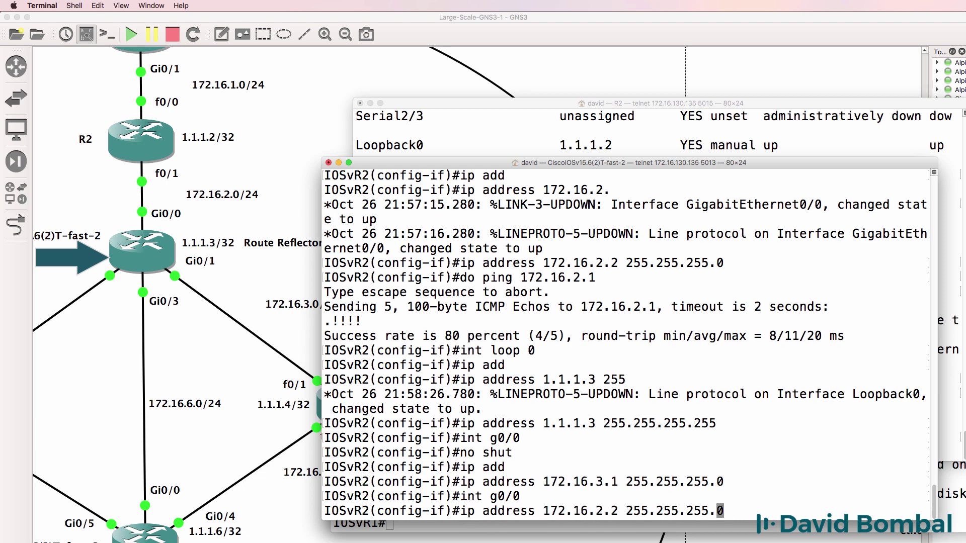
pyautogui.press('Return')
pyautogui.write('int g0/1')
pyautogui.press('Return')
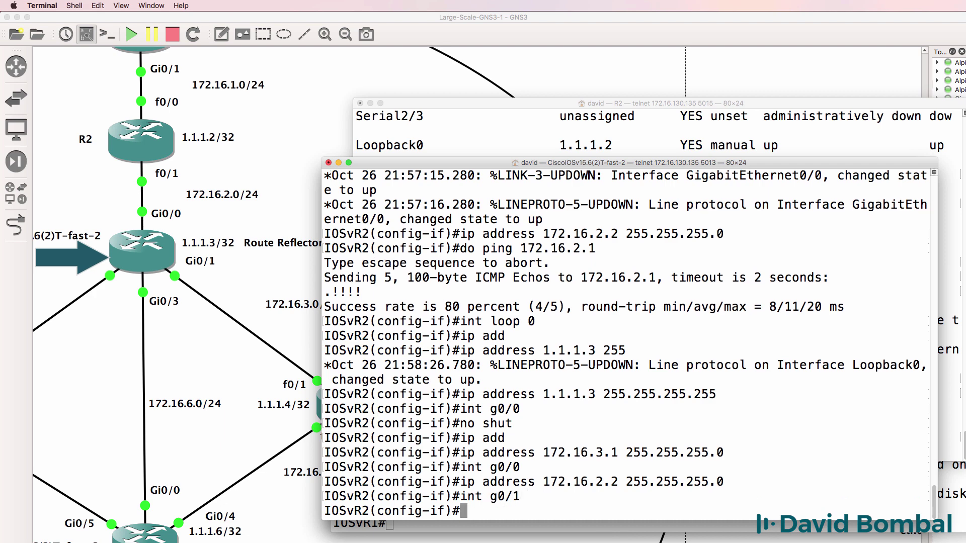
pyautogui.press('Up')
pyautogui.press('Up')
pyautogui.press('Up')
pyautogui.press('Up')
pyautogui.press('Return')
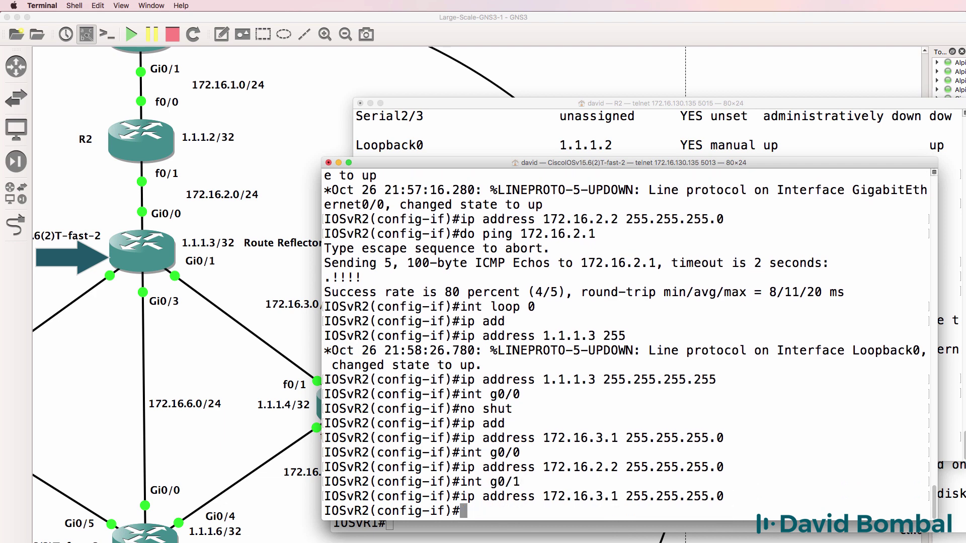
# Give Gi0/3 the address 172.16.6.1 255.255.255.0
pyautogui.write('ing g')
pyautogui.press('BackSpace')
pyautogui.press('BackSpace')
pyautogui.press('BackSpace')
pyautogui.write('t g0/3')
pyautogui.press('Return')
pyautogui.press('Up')
pyautogui.press('Up')
pyautogui.press('Left')
pyautogui.press('Left')
pyautogui.press('Left')
pyautogui.press('Left')
pyautogui.press('Left')
pyautogui.press('Left')
pyautogui.press('Left')
pyautogui.press('Left')
pyautogui.press('Left')
pyautogui.press('Left')
pyautogui.press('Left')
pyautogui.press('Left')
pyautogui.press('Left')
pyautogui.press('Left')
pyautogui.press('Left')
pyautogui.press('Left')
pyautogui.press('BackSpace')
pyautogui.write('6')
pyautogui.press('Return')
pyautogui.write('int g0/')
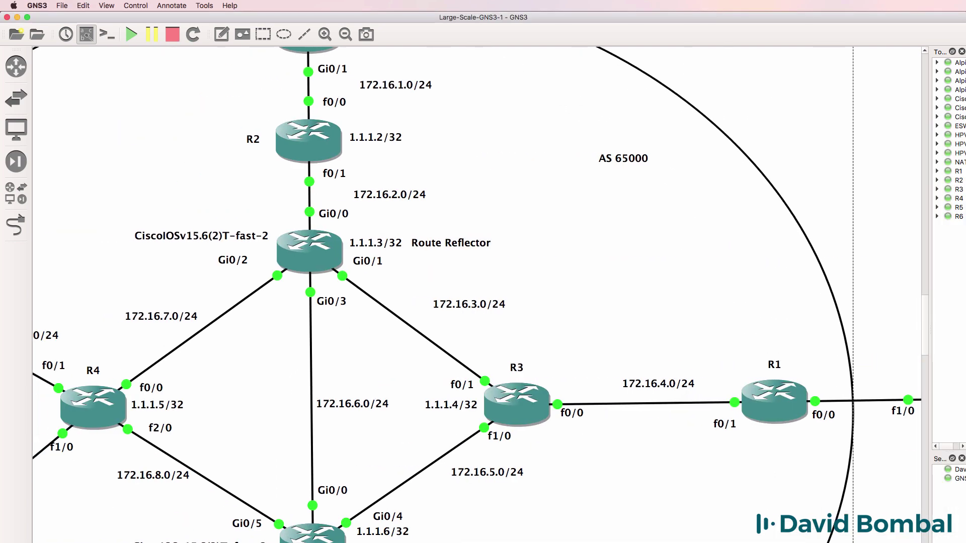
# Scroll the canvas to view switch ESW1, then start editing Gi0/2's recalled address line
pyautogui.hscroll(-1, 476, 295)
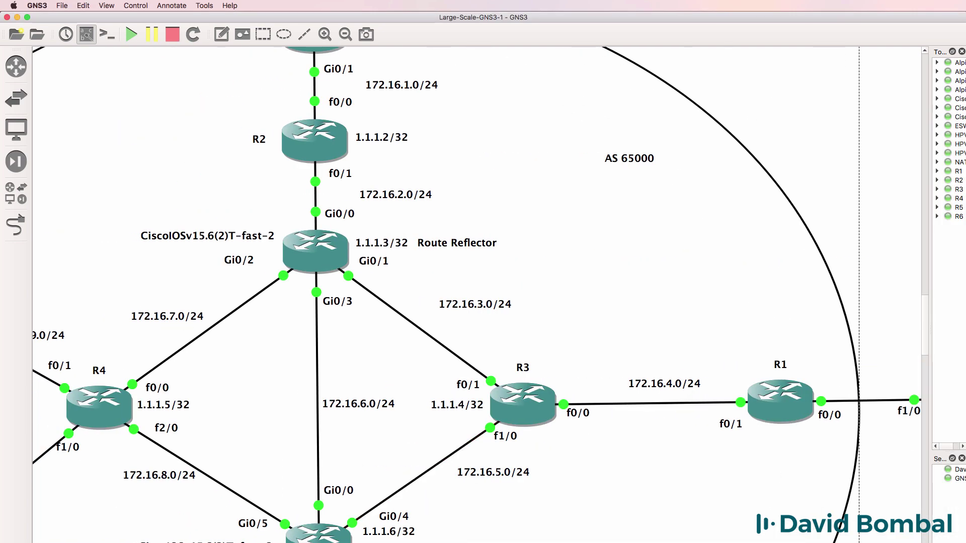
pyautogui.hscroll(10, 476, 295)
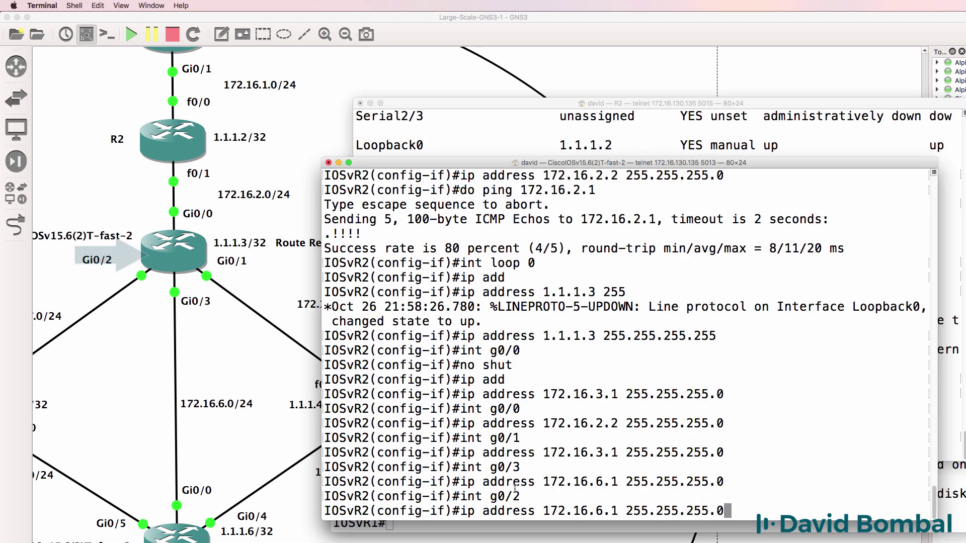
pyautogui.press('Left')
pyautogui.press('Left')
pyautogui.press('Left')
pyautogui.press('Left')
pyautogui.press('Left')
pyautogui.press('Left')
pyautogui.press('Left')
pyautogui.press('Left')
pyautogui.press('Left')
pyautogui.press('Left')
pyautogui.press('Left')
pyautogui.press('Left')
pyautogui.press('Left')
pyautogui.press('Left')
pyautogui.press('Left')
pyautogui.press('Left')
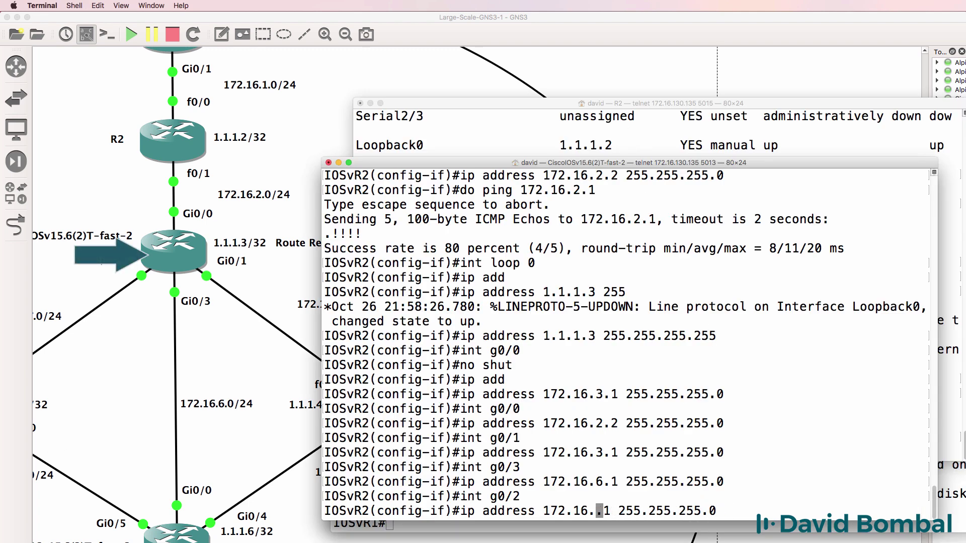
# Assign 172.16.7.1 255.255.255.0 to Gi0/2 and enable it
pyautogui.press('BackSpace')
pyautogui.write('7')
pyautogui.press('Return')
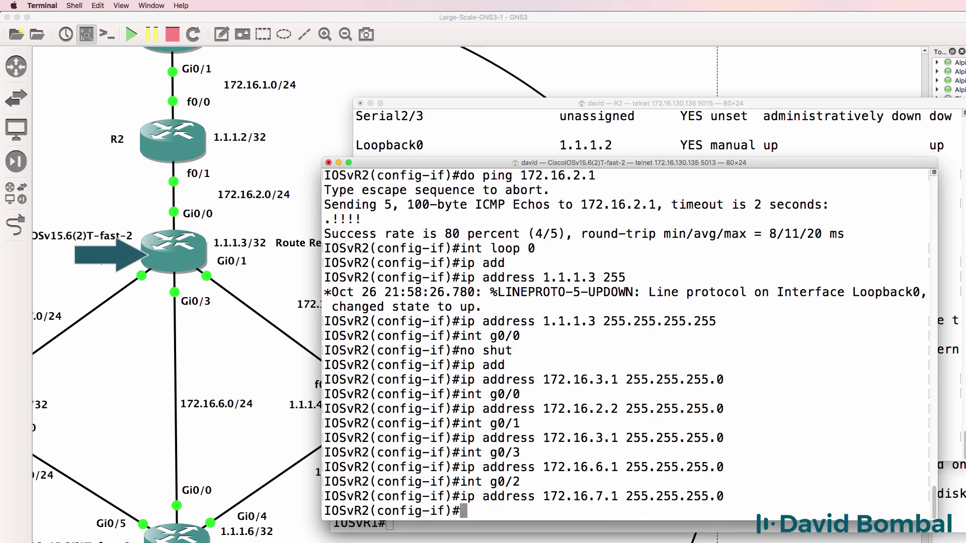
pyautogui.write('no shut')
pyautogui.press('Return')
# Run no shut on Gi0/3, Gi0/0 and Gi0/1, then exit configuration mode
pyautogui.write('int g0')
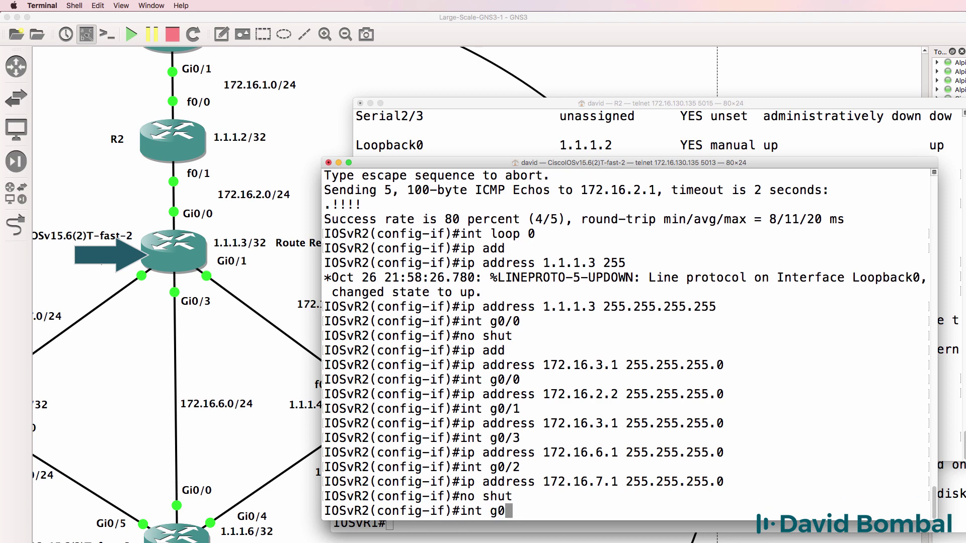
pyautogui.write('/3')
pyautogui.press('Return')
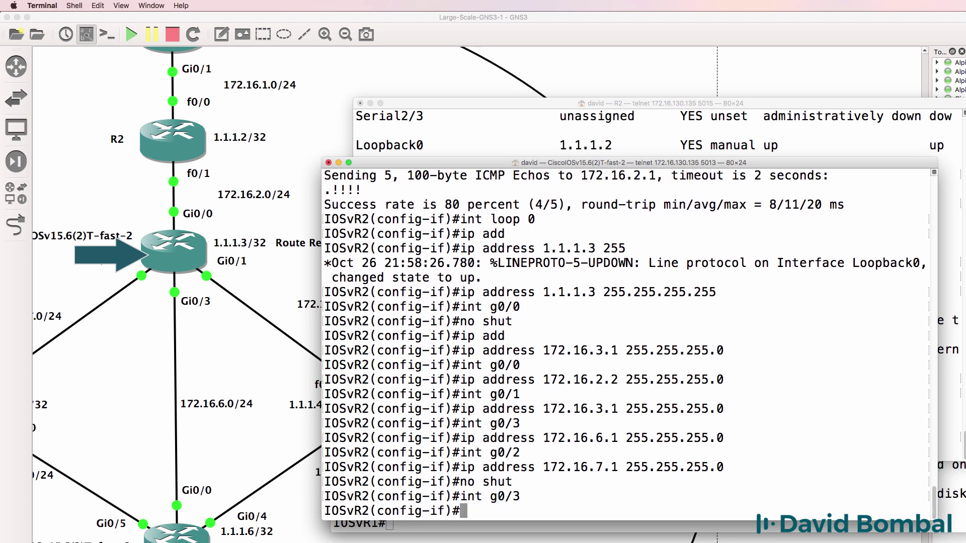
pyautogui.write('no shut')
pyautogui.press('Return')
pyautogui.write('int g0/0')
pyautogui.press('Return')
pyautogui.write('n')
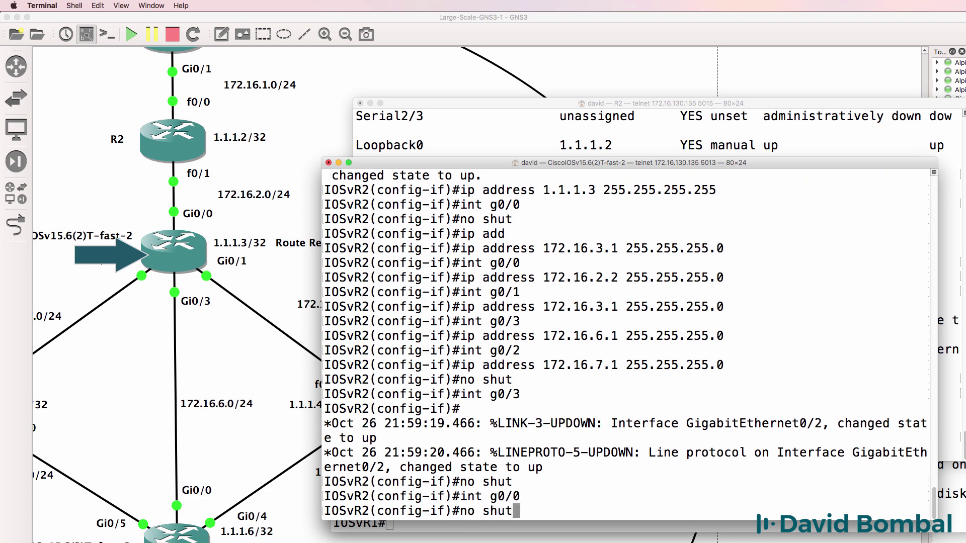
pyautogui.press('Return')
pyautogui.write('int g0/1')
pyautogui.press('Return')
pyautogui.write('no shut')
pyautogui.press('Return')
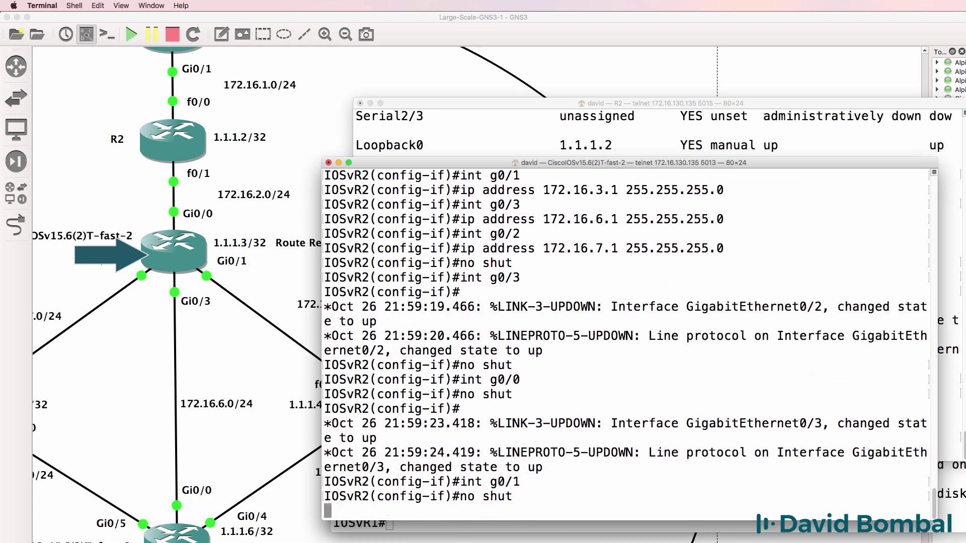
pyautogui.write('end')
pyautogui.press('Return')
# Run sh ip int brief and highlight the Gi0/0–Gi0/3 rows showing up/up with their addresses
pyautogui.write('sh ip int br')
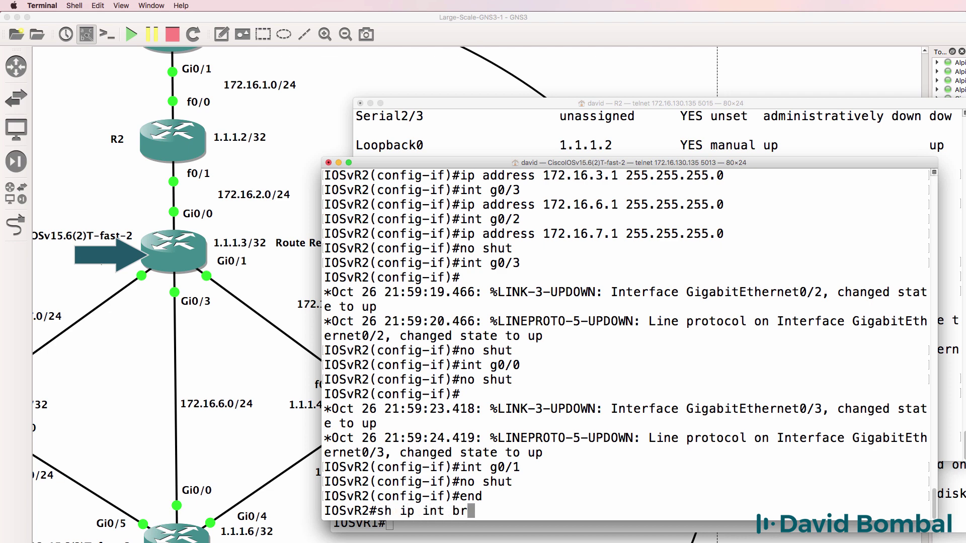
pyautogui.press('Tab')
pyautogui.press('Return')
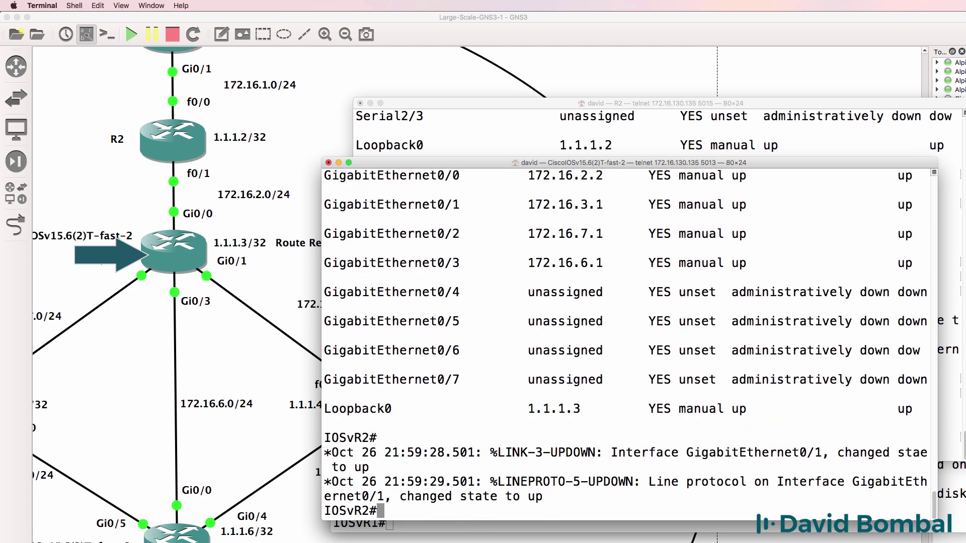
pyautogui.scroll(1, 596, 354)
pyautogui.scroll(1, 488, 222)
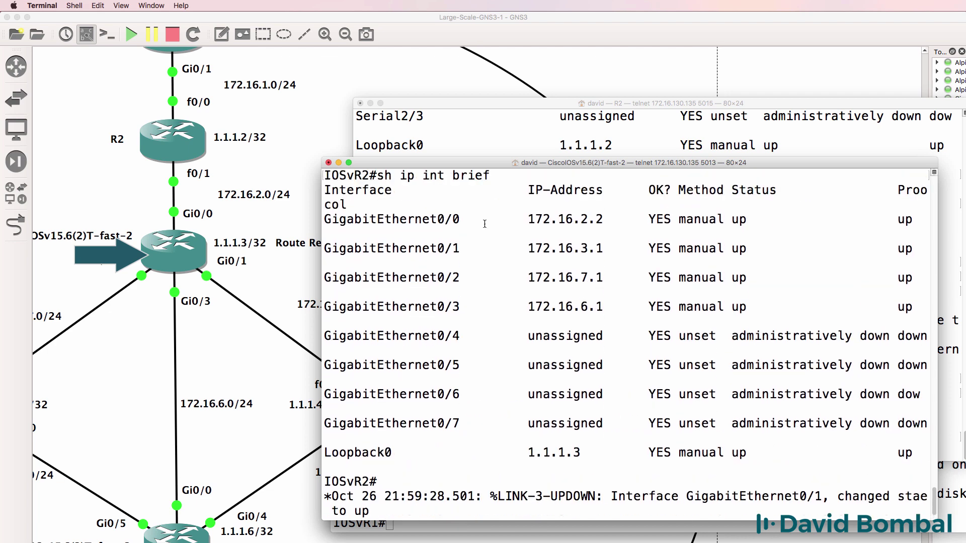
pyautogui.moveTo(506, 164); pyautogui.dragTo(563, 163)
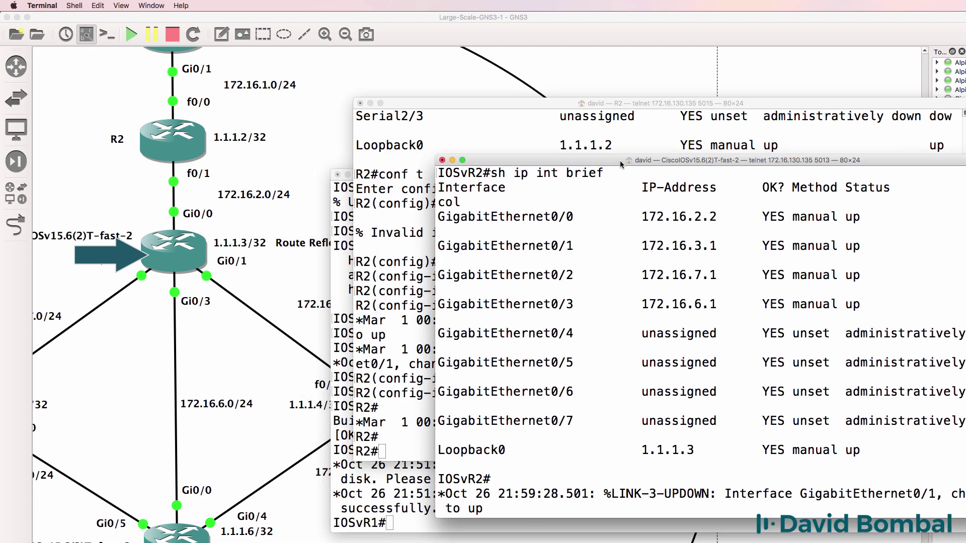
pyautogui.click(468, 58)
pyautogui.press('super+Tab')
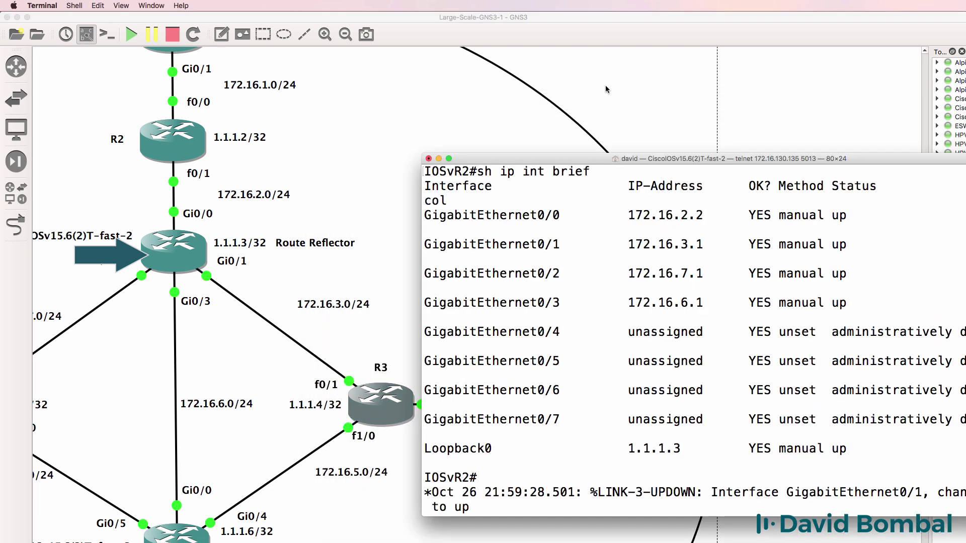
pyautogui.moveTo(655, 250); pyautogui.dragTo(646, 248)
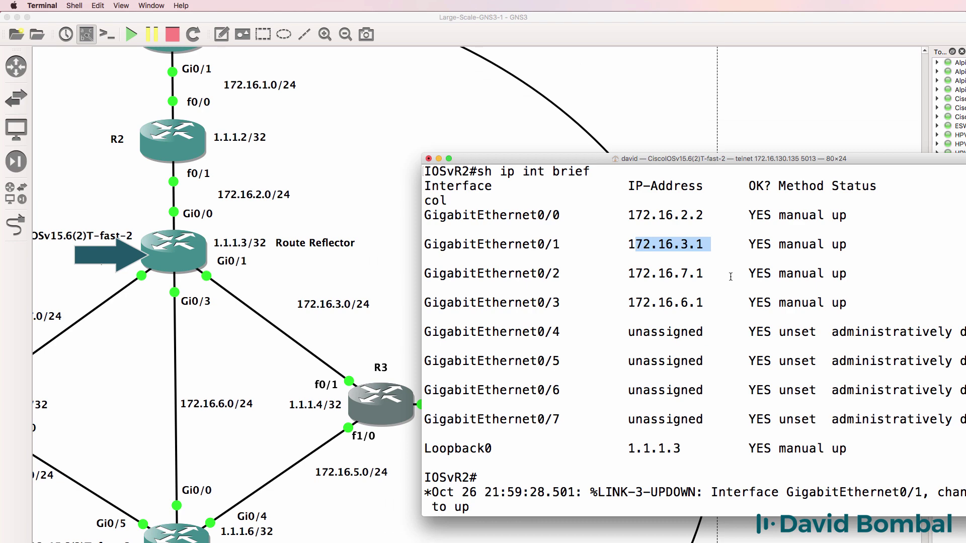
pyautogui.moveTo(726, 274); pyautogui.dragTo(633, 274)
pyautogui.moveTo(719, 161); pyautogui.dragTo(603, 162)
pyautogui.moveTo(642, 217); pyautogui.dragTo(938, 325)
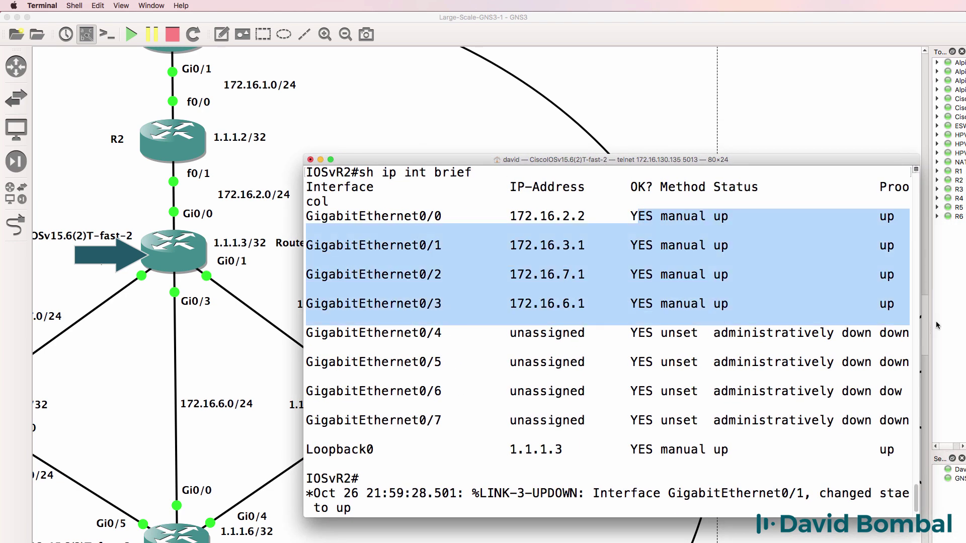
# On IOSvR2, start OSPF process 1 with network 0.0.0.0 255.255.255.255 in area 0
pyautogui.press('Return')
pyautogui.press('Return')
pyautogui.press('Return')
pyautogui.write('wr')
pyautogui.press('Return')
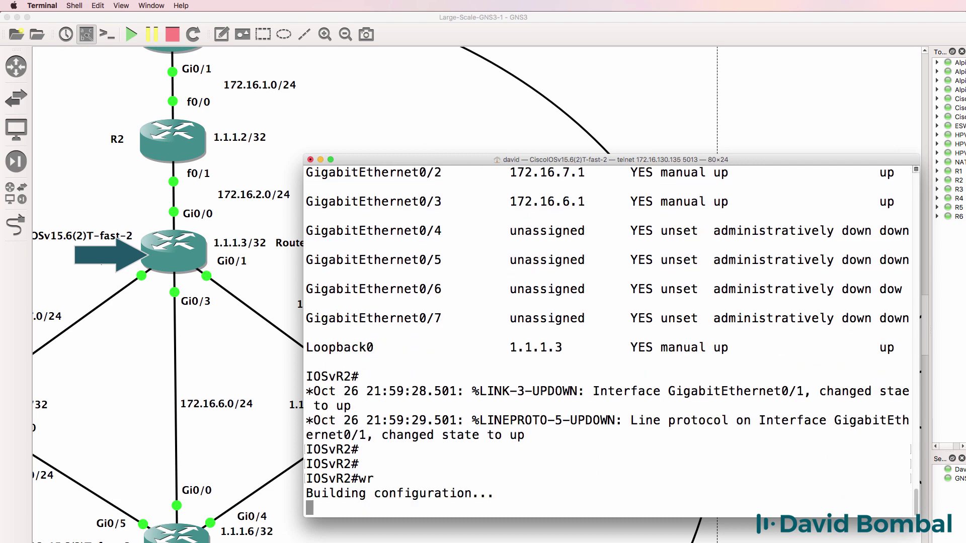
pyautogui.write('conf t')
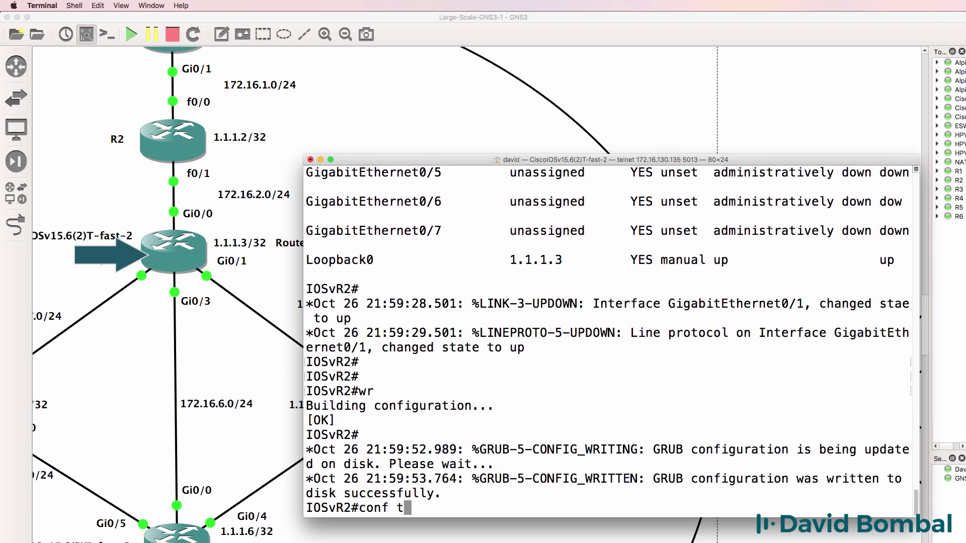
pyautogui.press('Return')
pyautogui.write('router b')
pyautogui.write('gp')
pyautogui.press('BackSpace')
pyautogui.press('BackSpace')
pyautogui.press('BackSpace')
pyautogui.write('ospf 1')
pyautogui.press('Return')
pyautogui.write('net')
pyautogui.press('Tab')
pyautogui.write('0.0.0.0')
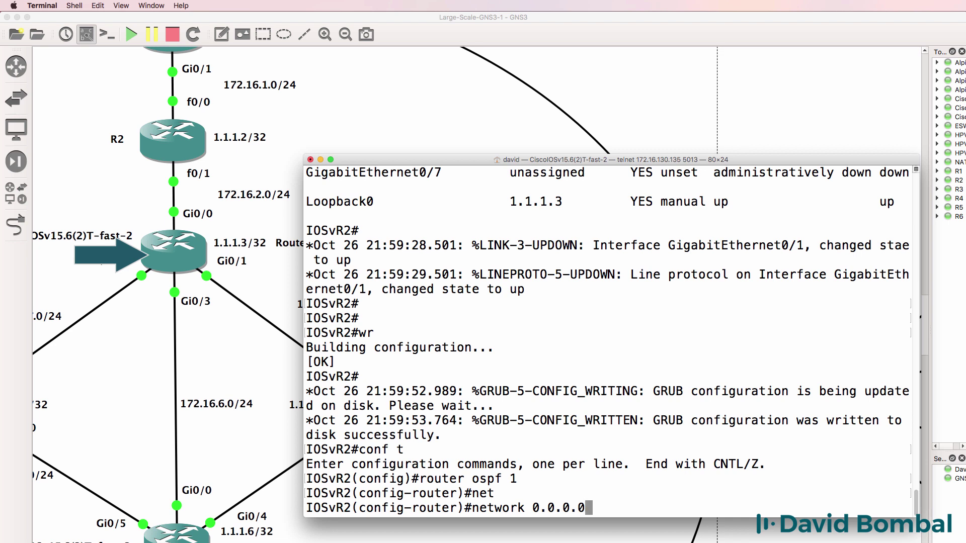
pyautogui.write(' 255.255.255.')
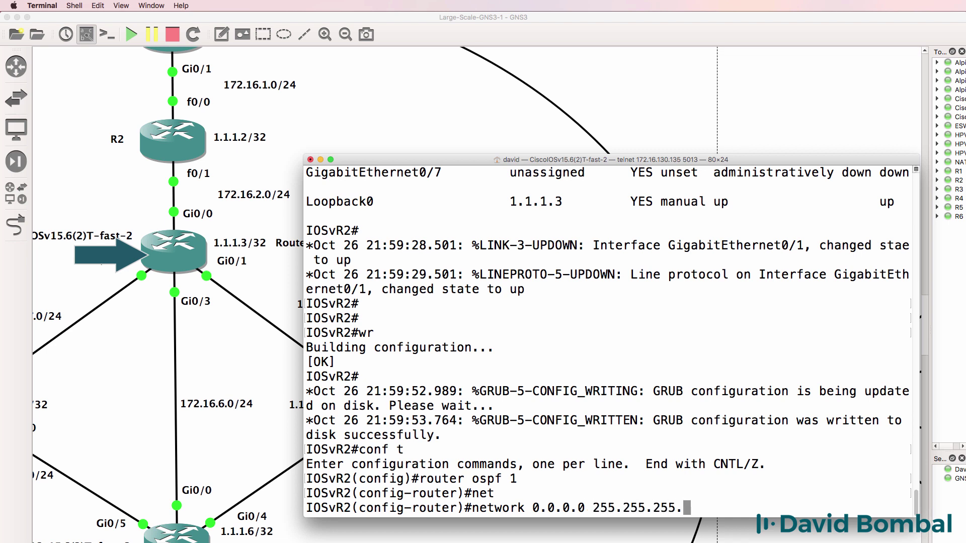
pyautogui.write('255 rea 0')
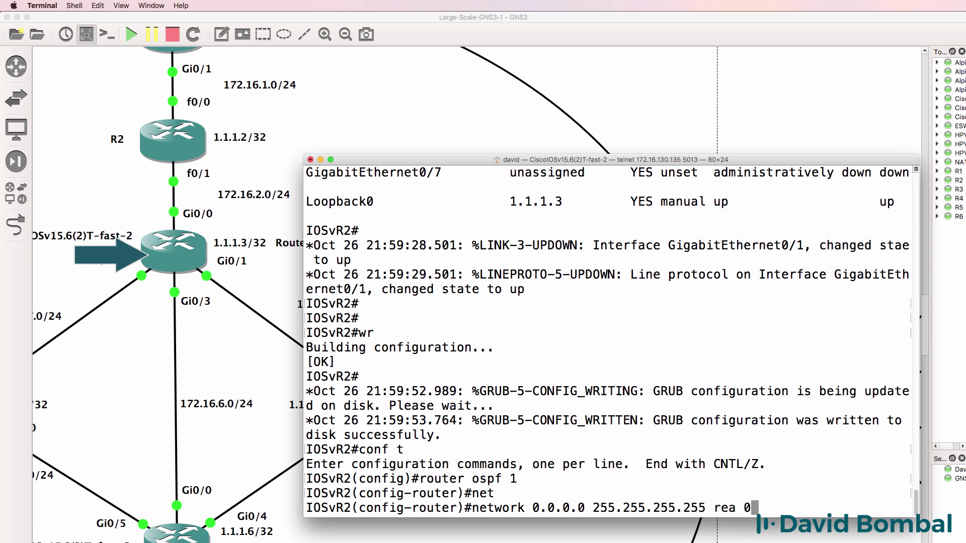
pyautogui.press('BackSpace')
pyautogui.press('BackSpace')
pyautogui.press('BackSpace')
pyautogui.press('BackSpace')
pyautogui.press('BackSpace')
pyautogui.write('area 0')
pyautogui.press('Return')
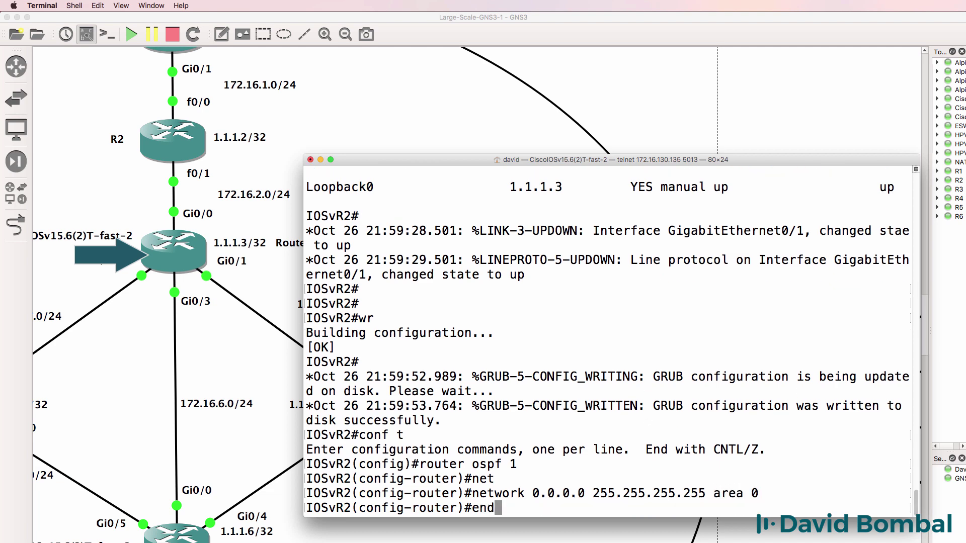
# Save IOSvR2's configuration with wr and list its OSPF interfaces using sh ip ospf int brief
pyautogui.write('end')
pyautogui.press('Return')
pyautogui.write('wr')
pyautogui.press('Return')
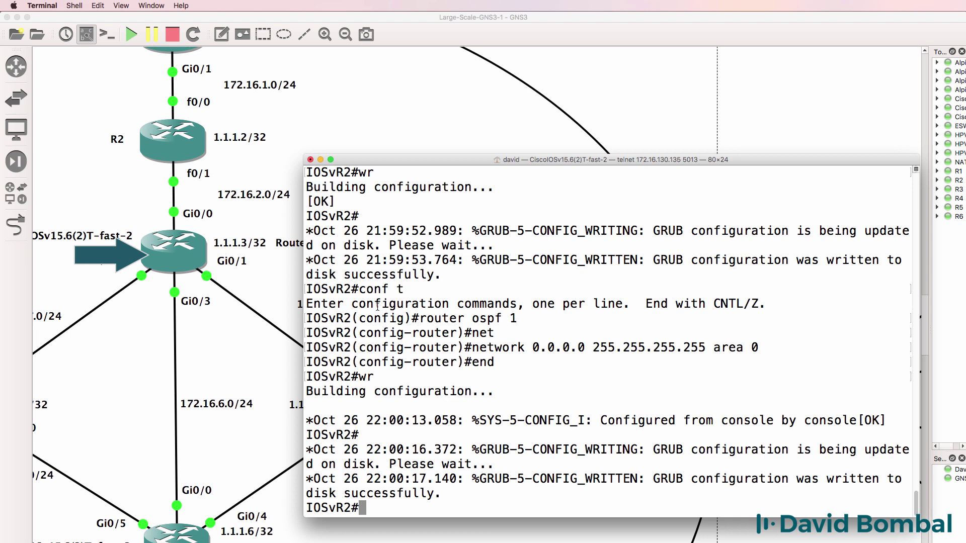
pyautogui.press('Return')
pyautogui.press('Return')
pyautogui.write('sh ip ospf ')
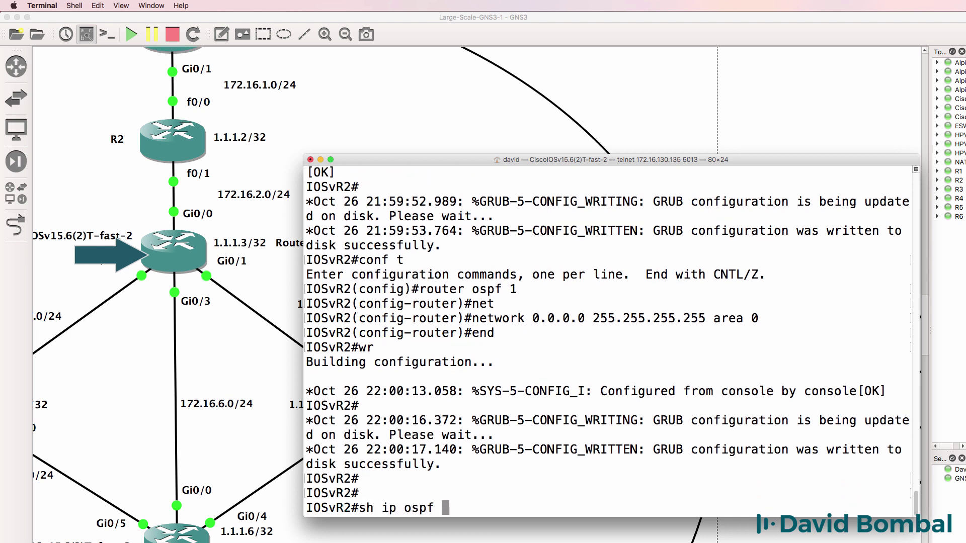
pyautogui.write('int br')
pyautogui.press('Tab')
pyautogui.press('Return')
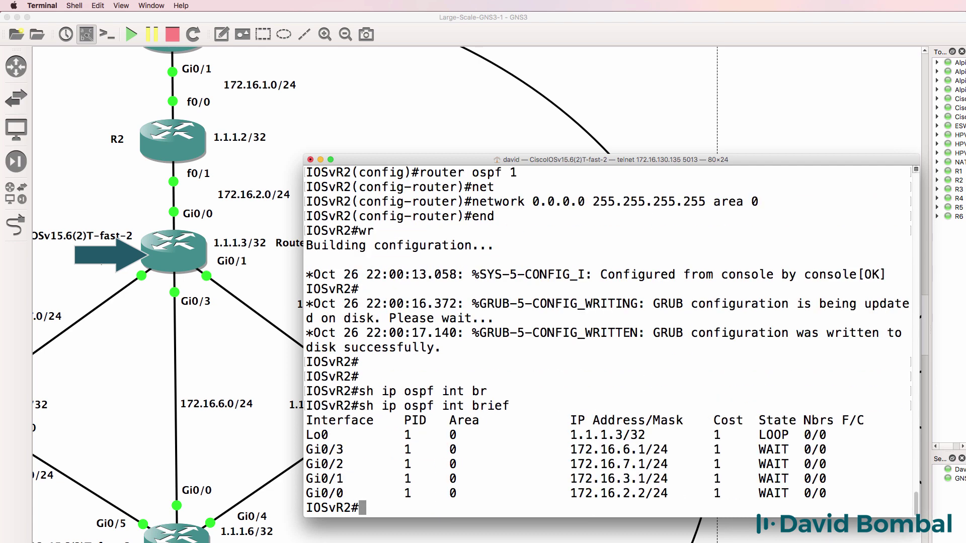
pyautogui.moveTo(335, 405); pyautogui.dragTo(881, 511)
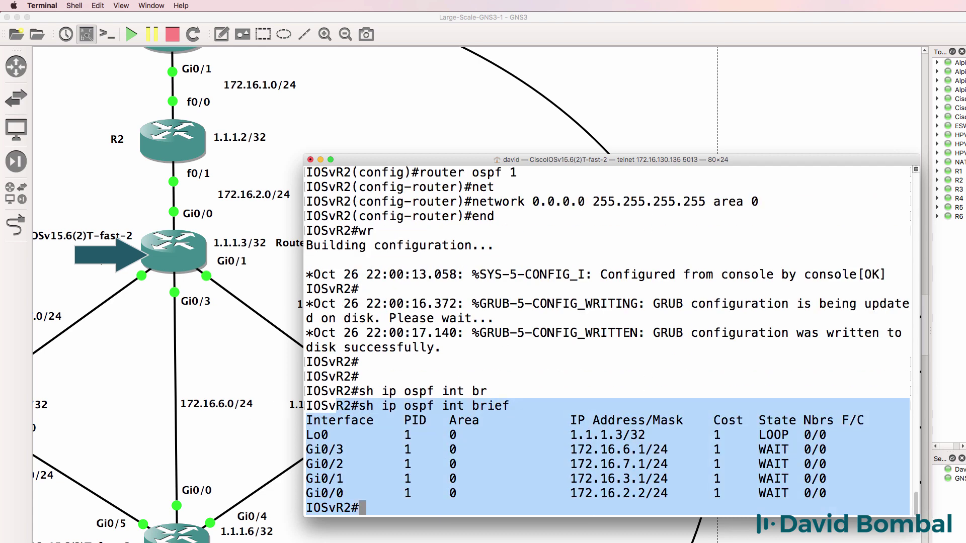
# Switch to R2's console and start OSPF process 1 in global configuration
pyautogui.click(662, 36)
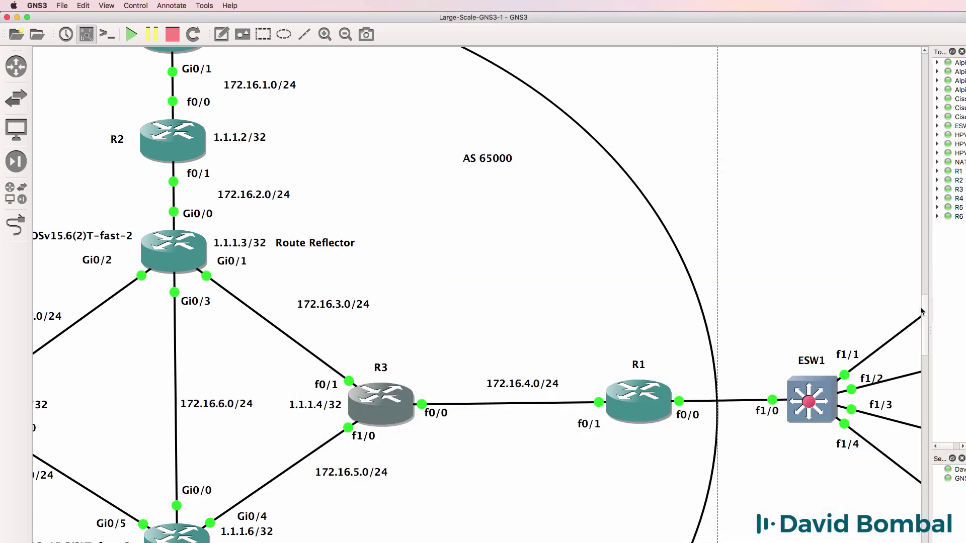
pyautogui.moveTo(924, 312); pyautogui.dragTo(924, 301)
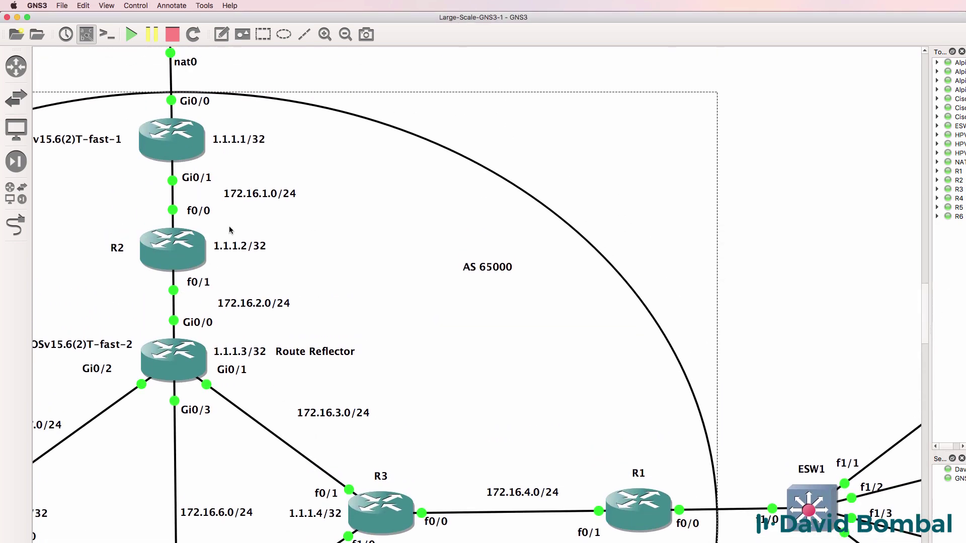
pyautogui.press('super+Tab')
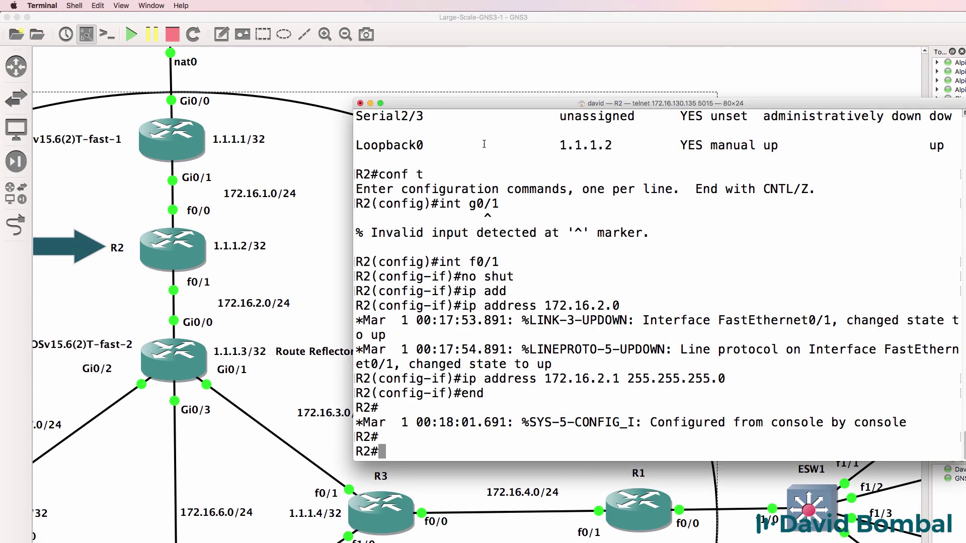
pyautogui.write('conf t')
pyautogui.press('Return')
pyautogui.write('r')
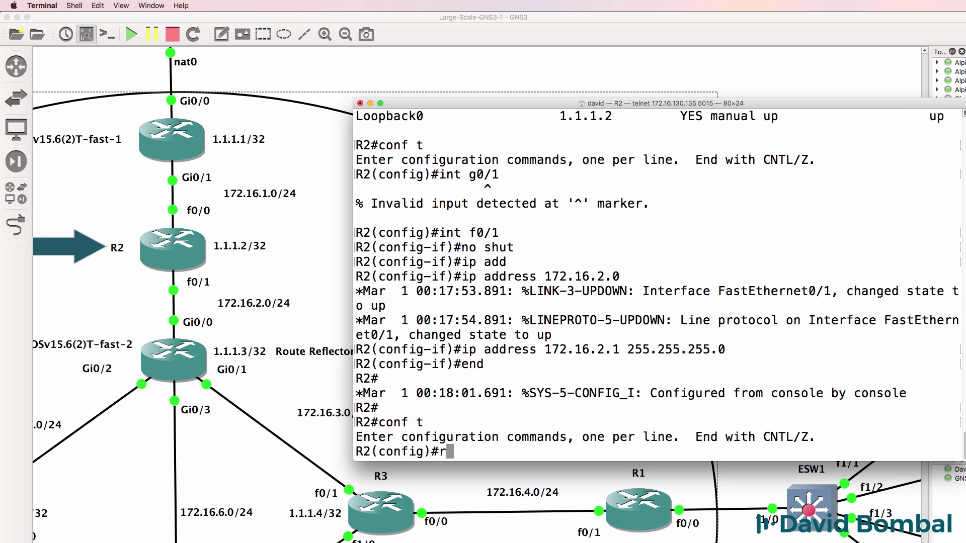
pyautogui.write('outer bg')
pyautogui.press('BackSpace')
pyautogui.press('BackSpace')
pyautogui.write('ospf 1')
pyautogui.press('Return')
# Add network 0.0.0.0 255.255.255.255 area 0 on R2 and save with wr
pyautogui.write('net')
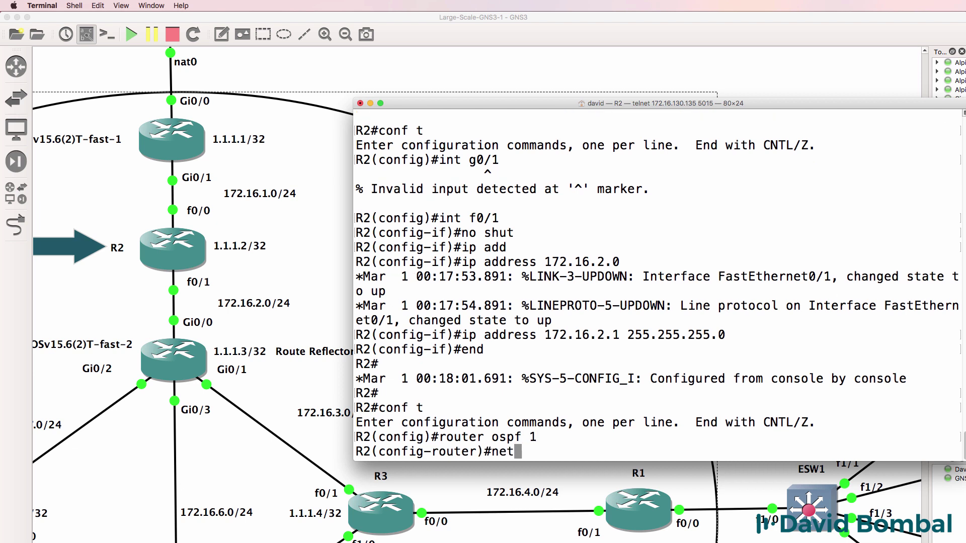
pyautogui.press('Return')
pyautogui.write('network 0.0.0.0 255')
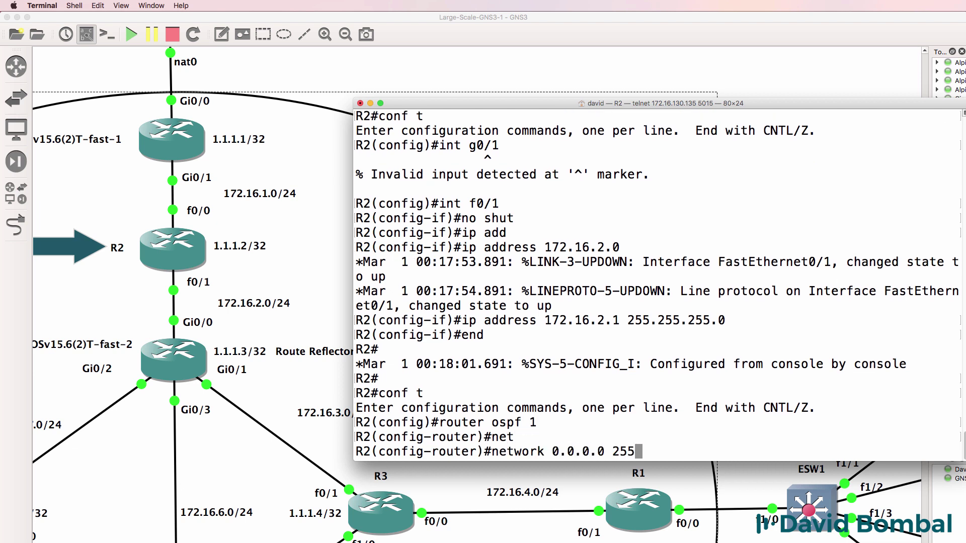
pyautogui.write('.255.255.255 area')
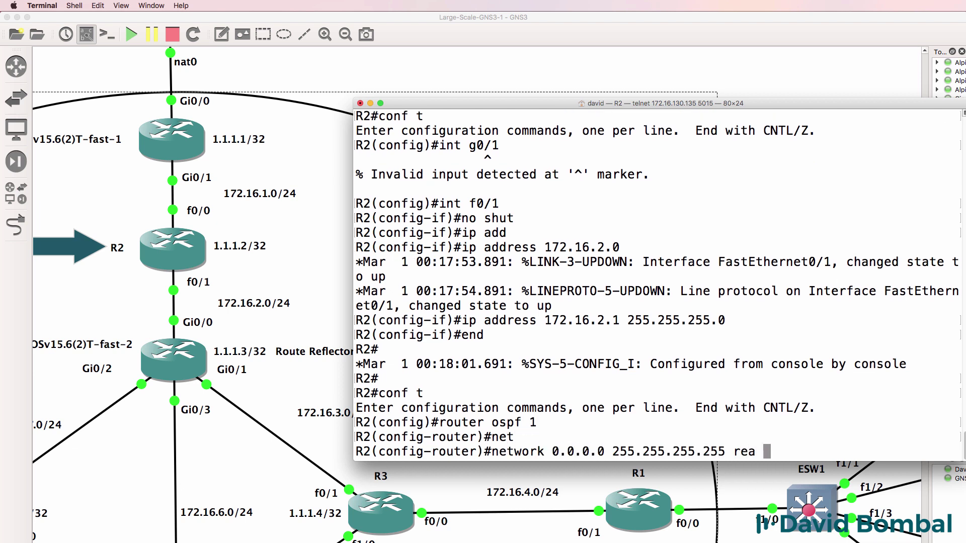
pyautogui.press('BackSpace')
pyautogui.press('BackSpace')
pyautogui.press('BackSpace')
pyautogui.write('area 0')
pyautogui.press('Return')
pyautogui.write('er)#e')
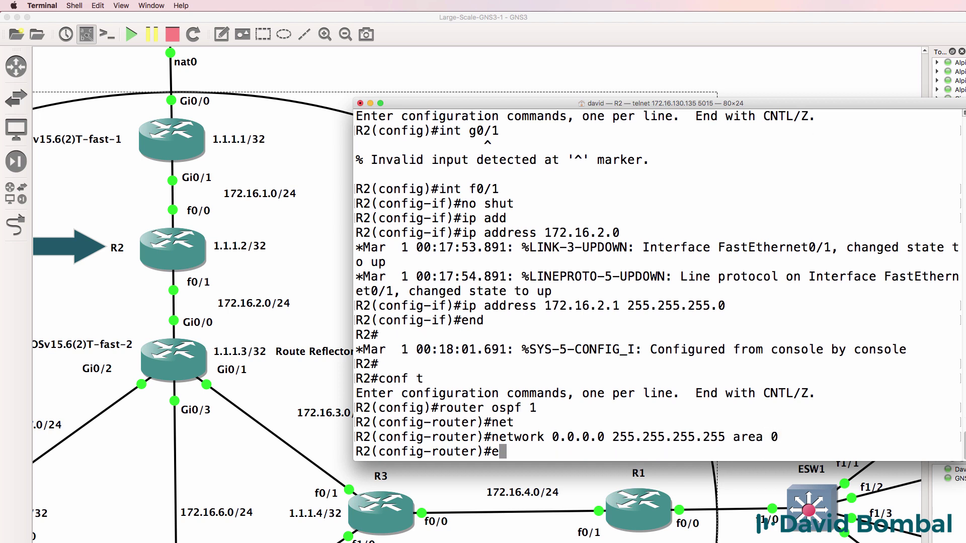
pyautogui.write('nd')
pyautogui.press('Return')
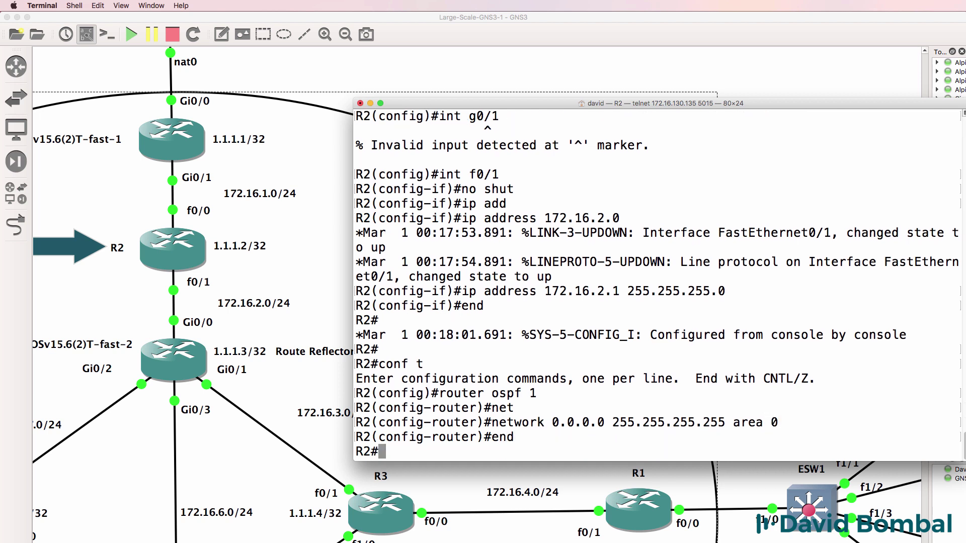
pyautogui.write('wr')
pyautogui.press('Return')
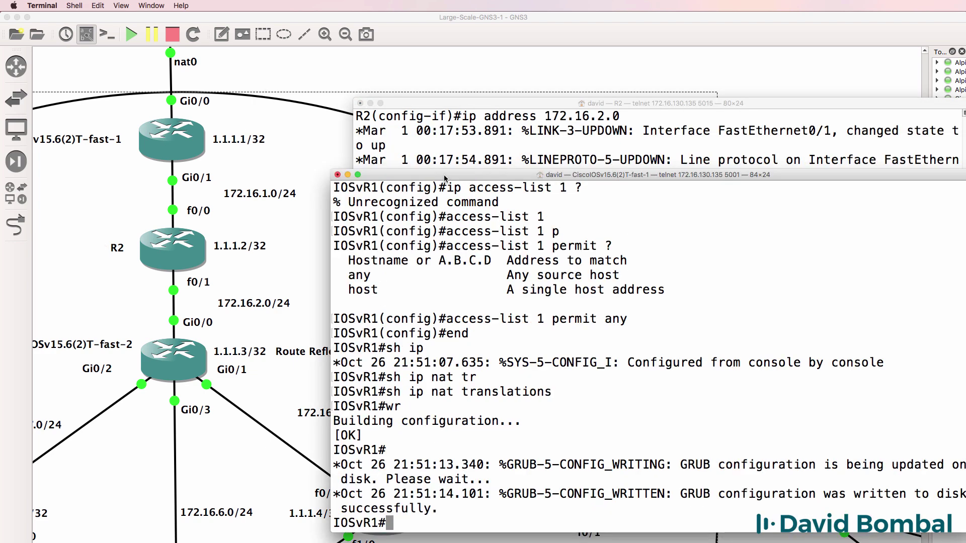
# Switch to IOSvR1's console and list its interface addresses with sh ip int brief
pyautogui.moveTo(445, 176); pyautogui.dragTo(448, 150)
pyautogui.click(496, 34)
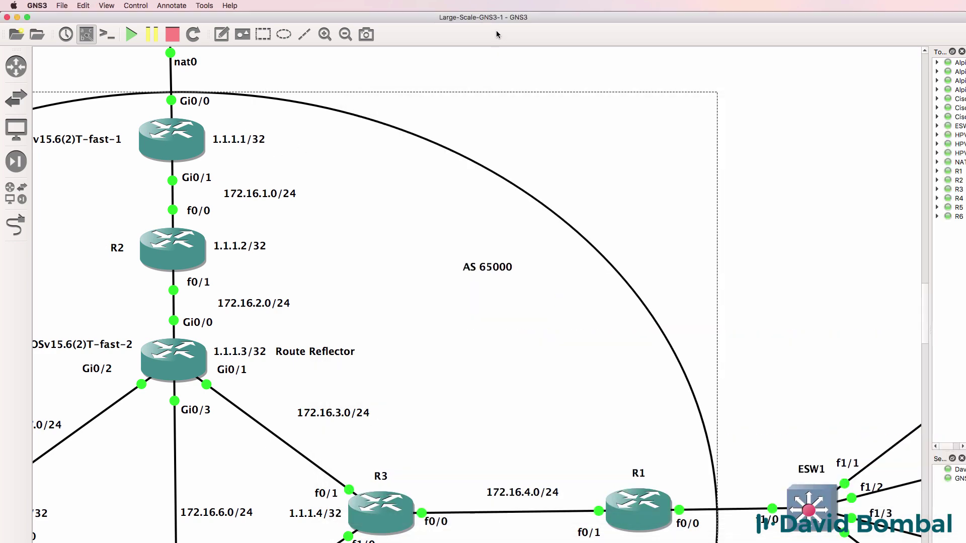
pyautogui.scroll(4, 926, 305)
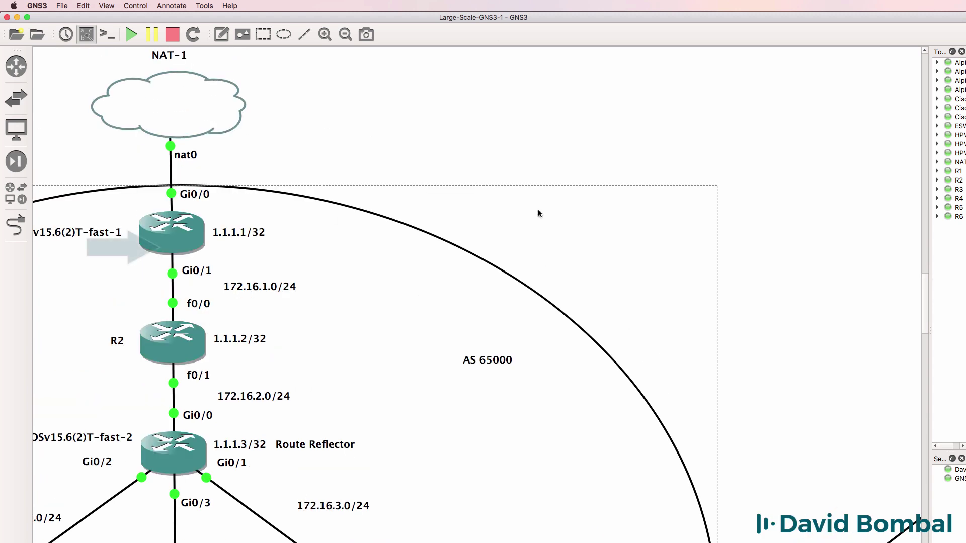
pyautogui.press('super+Tab')
pyautogui.press('Return')
pyautogui.press('Return')
pyautogui.write('co')
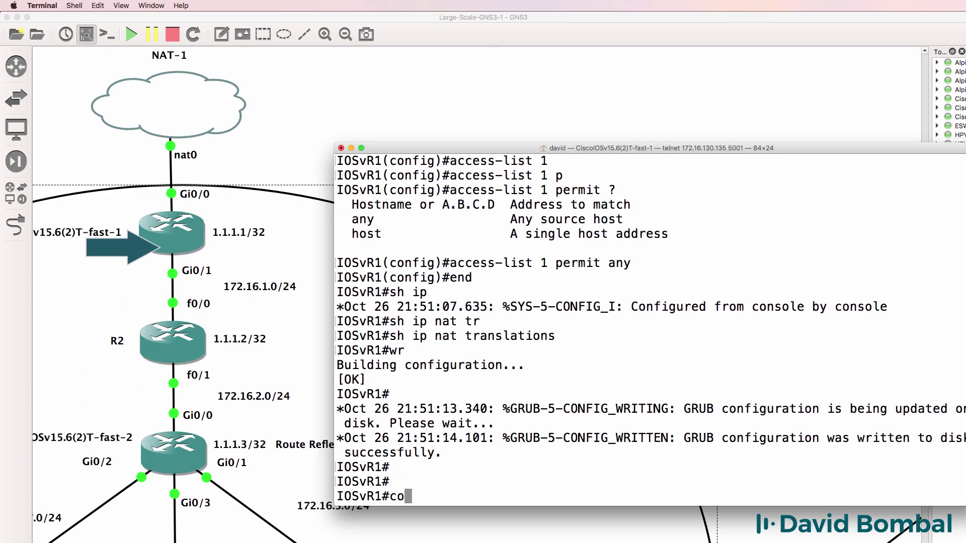
pyautogui.write('nf t')
pyautogui.press('Return')
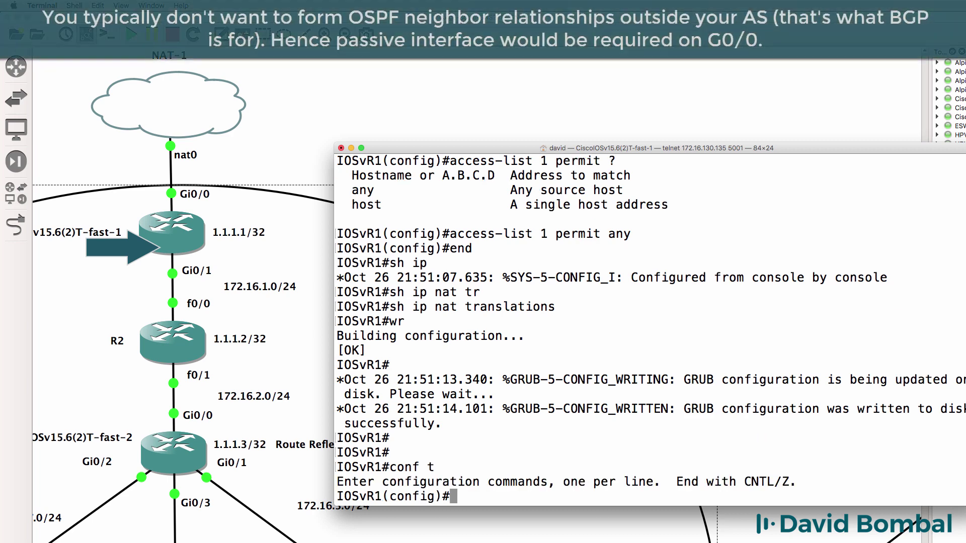
pyautogui.write('end')
pyautogui.press('Return')
pyautogui.write('sh ip ospf in t')
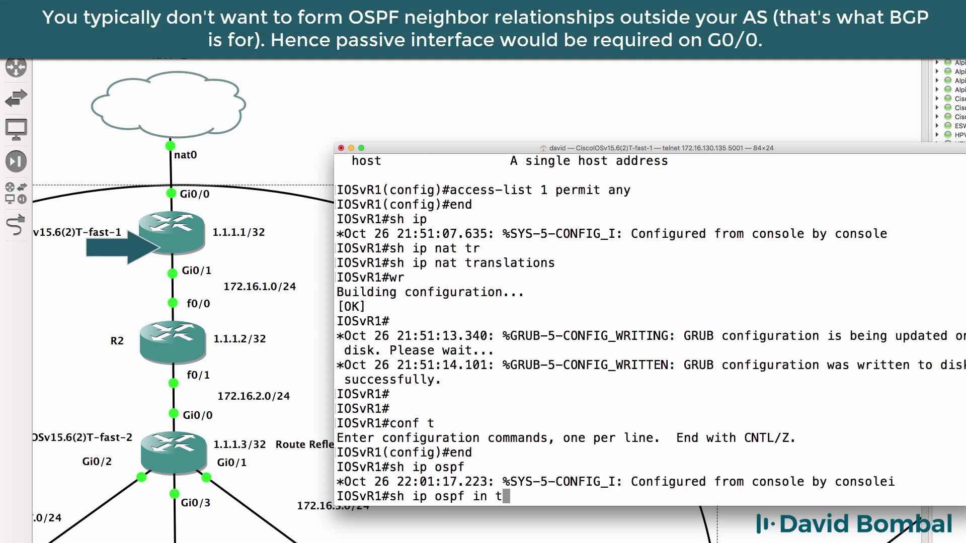
pyautogui.press('BackSpace')
pyautogui.press('BackSpace')
pyautogui.press('BackSpace')
pyautogui.press('BackSpace')
pyautogui.press('BackSpace')
pyautogui.press('BackSpace')
pyautogui.press('BackSpace')
pyautogui.write('int brief')
pyautogui.press('Return')
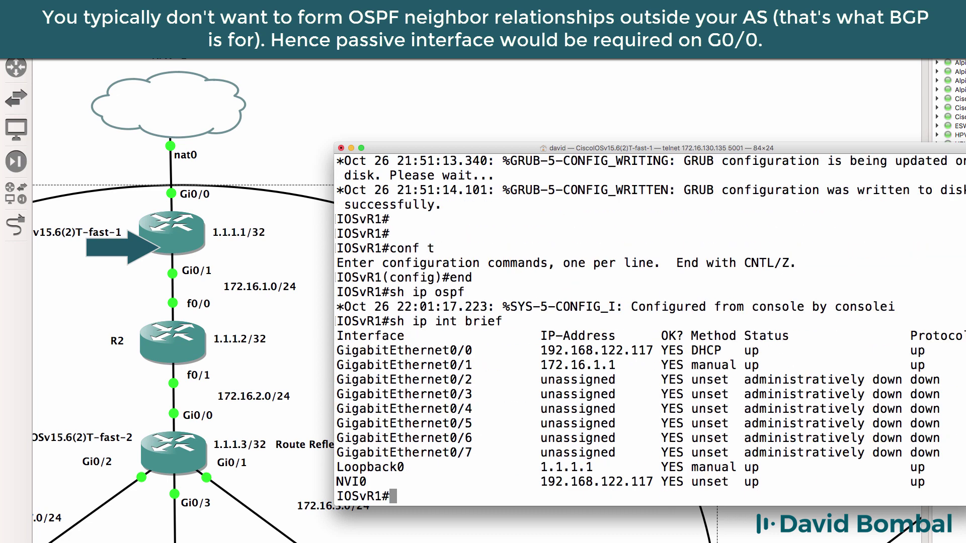
# Start OSPF process 1 on IOSvR1 with network 172.16.1.0 0.0.0.255 area 0
pyautogui.write('conf t')
pyautogui.press('Return')
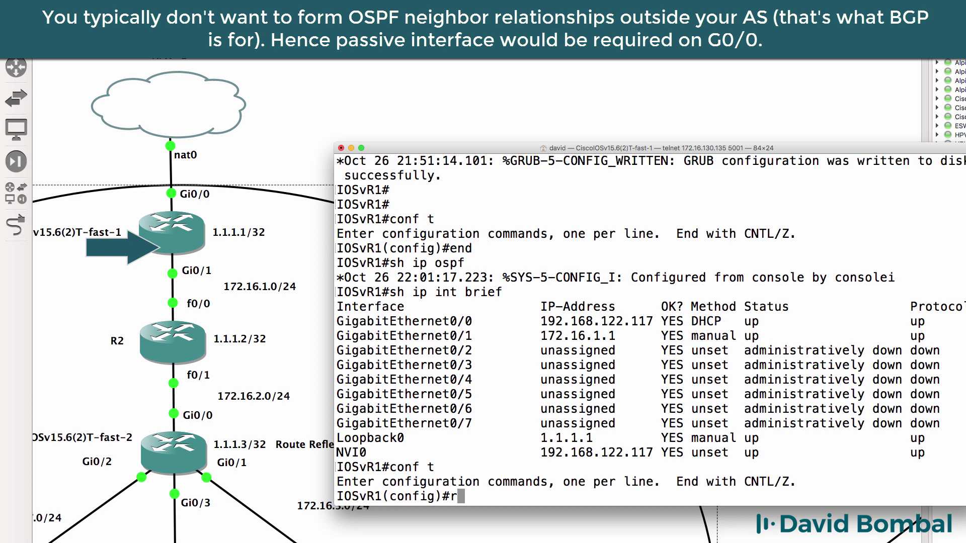
pyautogui.write('router ospf 1')
pyautogui.press('Return')
pyautogui.write('net')
pyautogui.press('Tab')
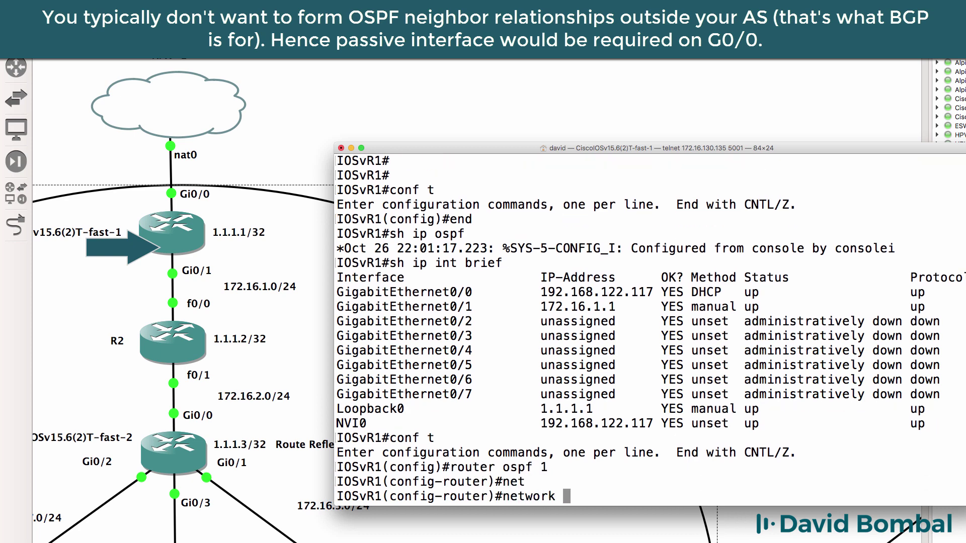
pyautogui.write('172.16.1.')
pyautogui.write('.0.0255')
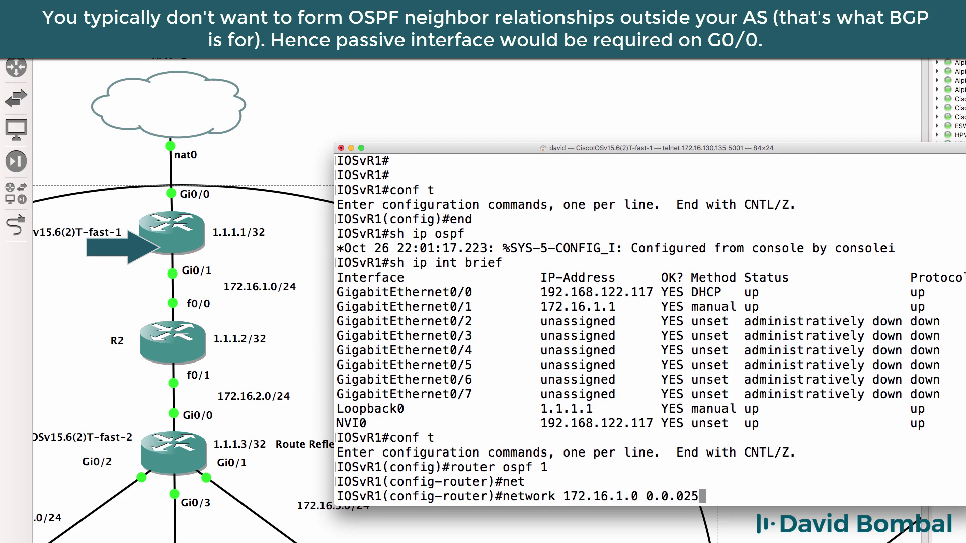
pyautogui.press('BackSpace')
pyautogui.press('BackSpace')
pyautogui.press('BackSpace')
pyautogui.write('.255 are')
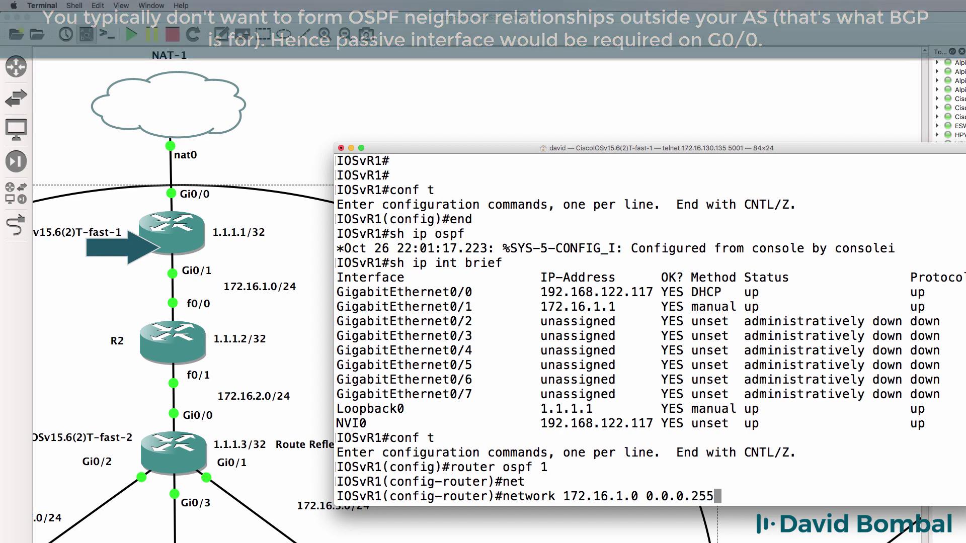
pyautogui.press('BackSpace')
pyautogui.press('BackSpace')
pyautogui.write('rea 0')
pyautogui.press('Return')
# Add loopback 1.1.1.1 with wildcard 0.0.0.0 to OSPF area 0
pyautogui.write('net')
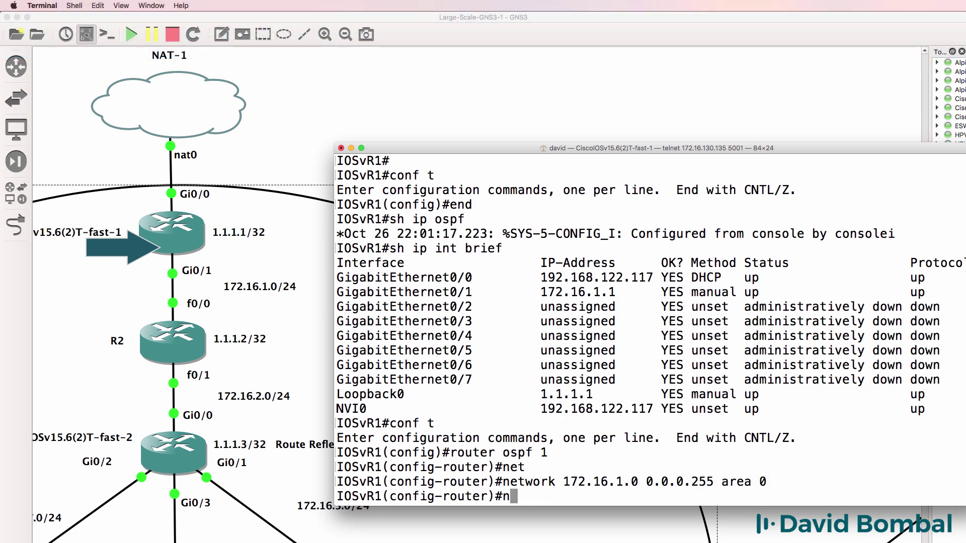
pyautogui.press('Tab')
pyautogui.write('1.1.1.1 ')
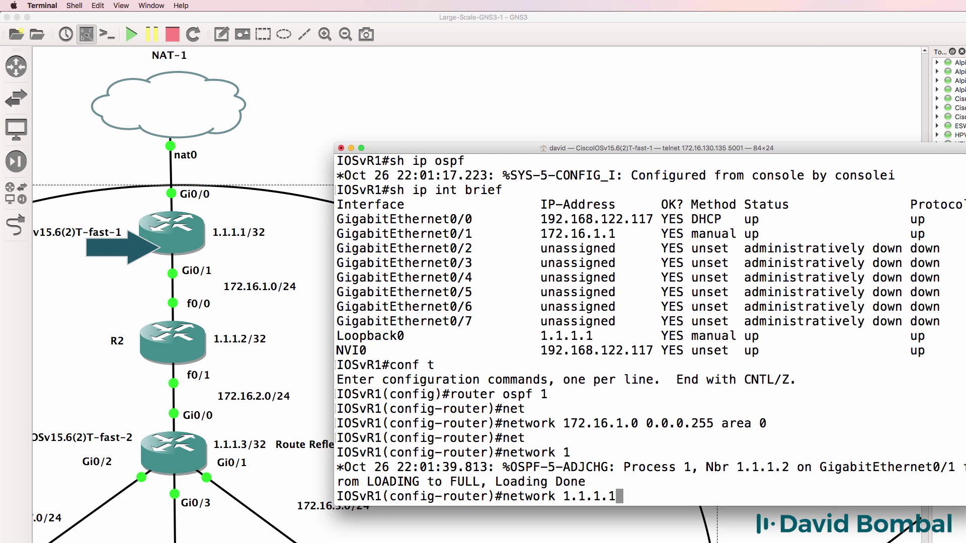
pyautogui.write('0.0.')
pyautogui.write('255')
pyautogui.press('BackSpace')
pyautogui.press('BackSpace')
pyautogui.press('BackSpace')
pyautogui.write('area 0')
pyautogui.press('Return')
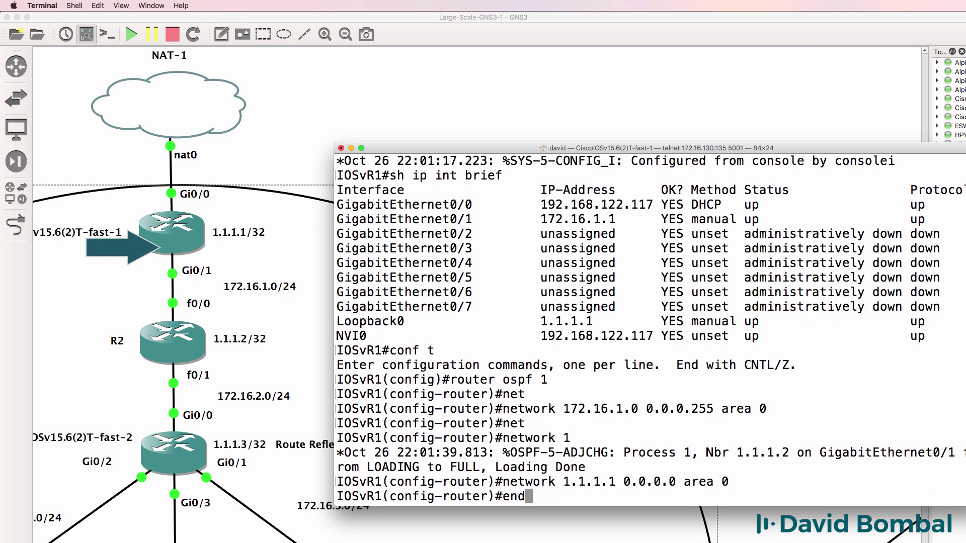
# Exit configuration and check IOSvR1's OSPF neighbor table and full routing table
pyautogui.write('end')
pyautogui.press('Return')
pyautogui.press('Return')
pyautogui.press('Return')
pyautogui.press('Return')
pyautogui.write('sh')
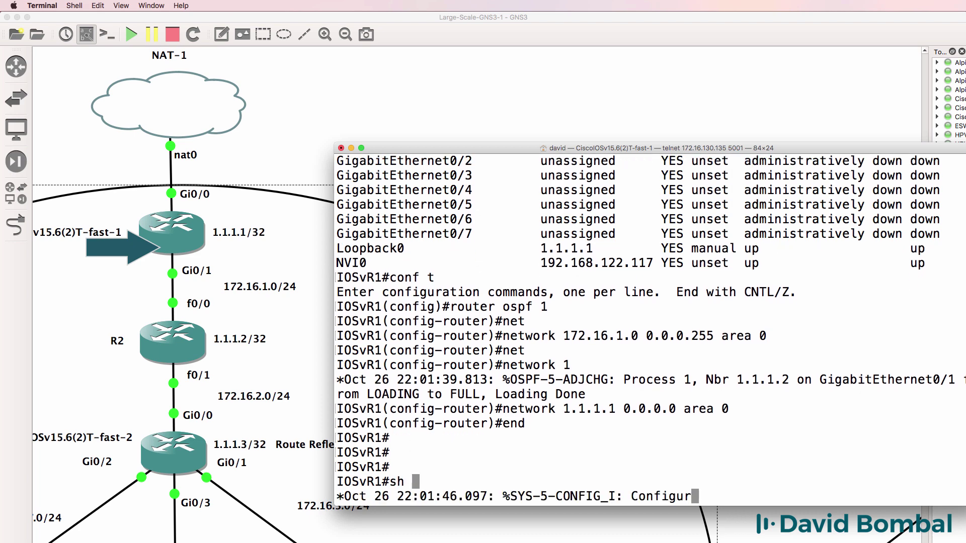
pyautogui.write(' ip ospf ne')
pyautogui.press('Tab')
pyautogui.press('Return')
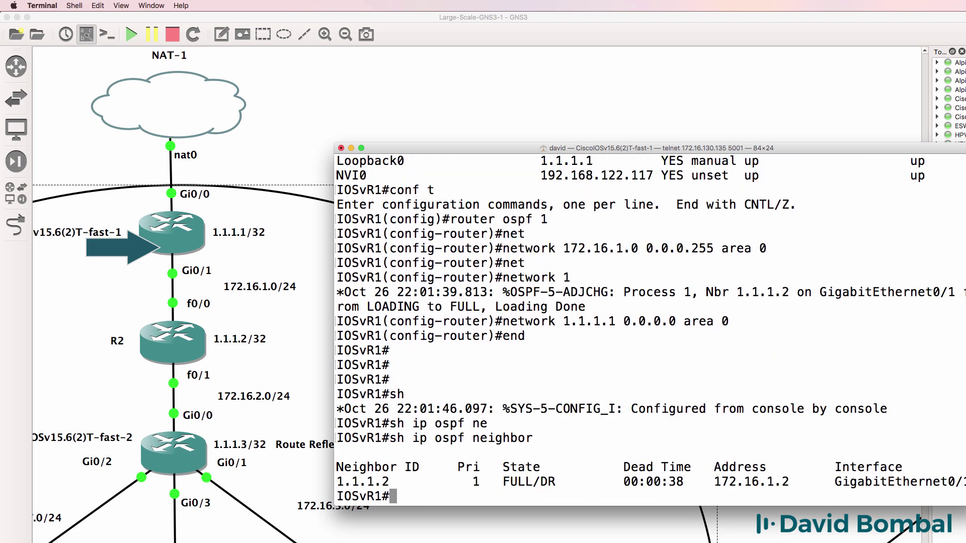
pyautogui.write('sh ip route')
pyautogui.press('Return')
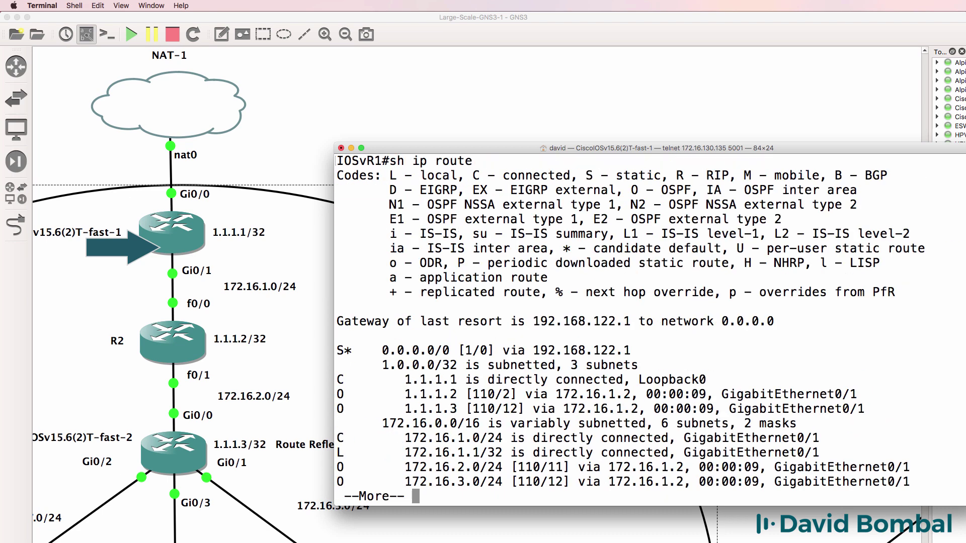
pyautogui.press('space')
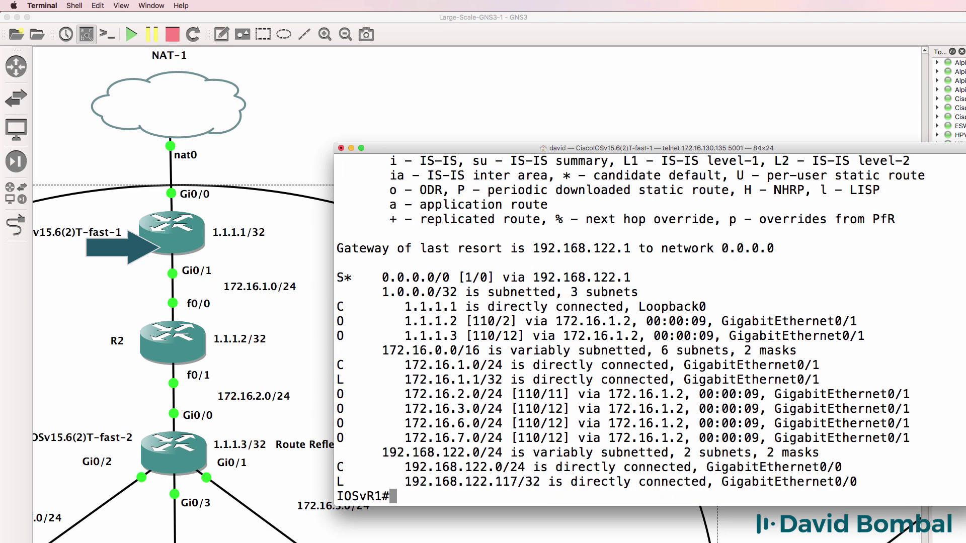
# Highlight the OSPF route to 1.1.1.3, ping 1.1.1.3, and save with wr
pyautogui.moveTo(875, 336); pyautogui.dragTo(334, 329)
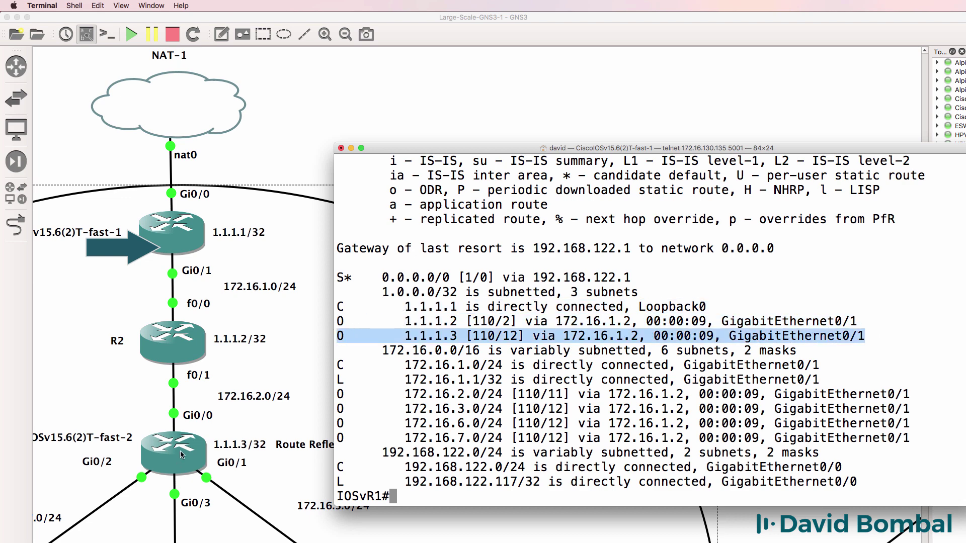
pyautogui.write('ping 1.')
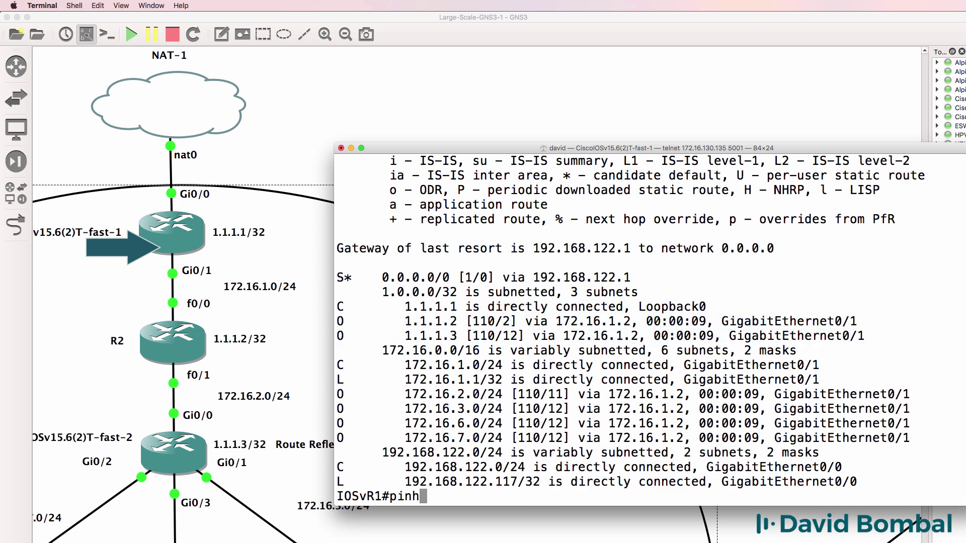
pyautogui.write('1.1.1.3')
pyautogui.press('Return')
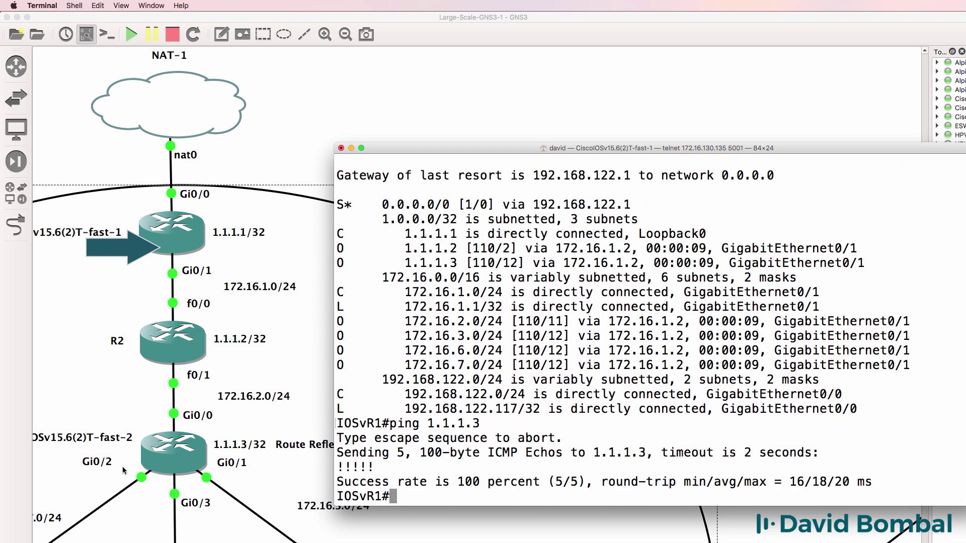
pyautogui.write('wr')
pyautogui.press('Return')
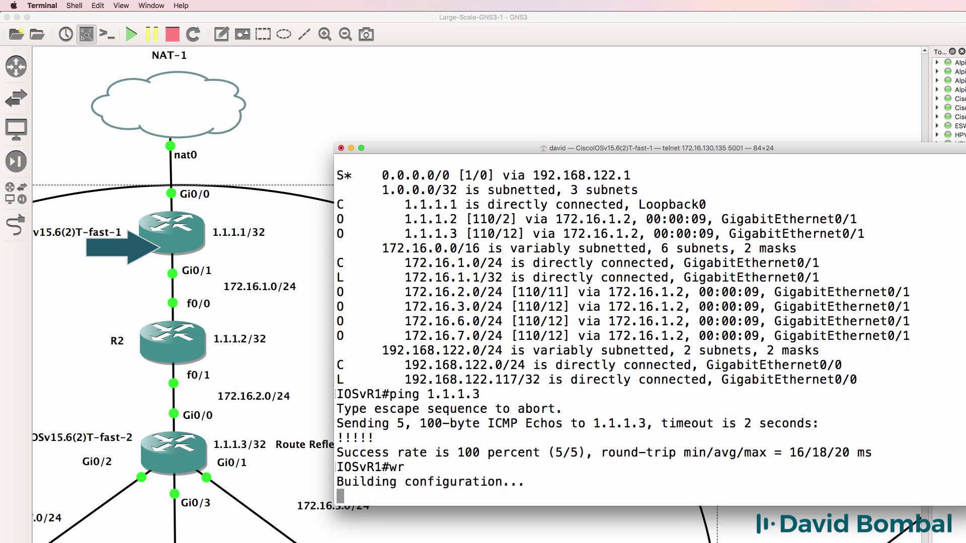
# Review the running config, then under router bgp 65000 remove neighbor 172.16.1.2
pyautogui.write('sh run')
pyautogui.press('Return')
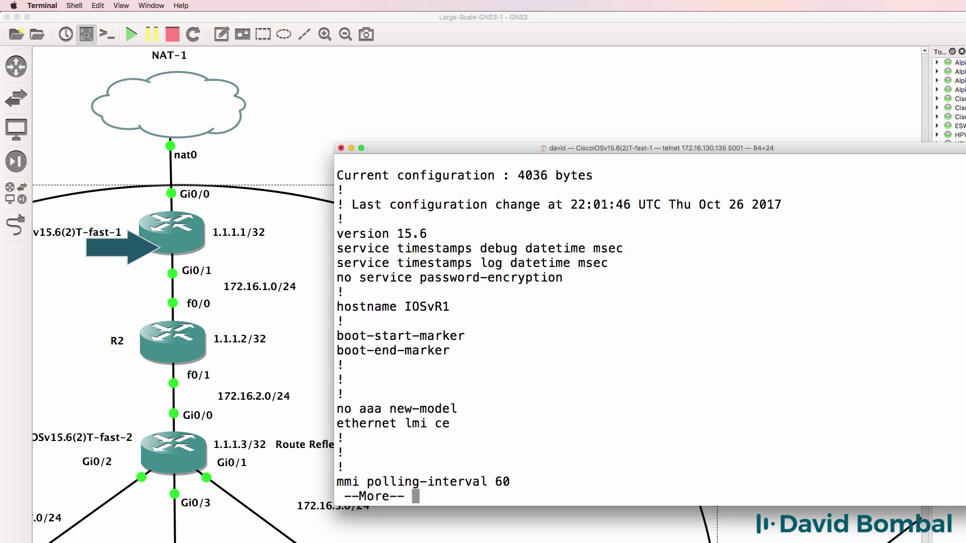
pyautogui.press('space')
pyautogui.press('space')
pyautogui.press('space')
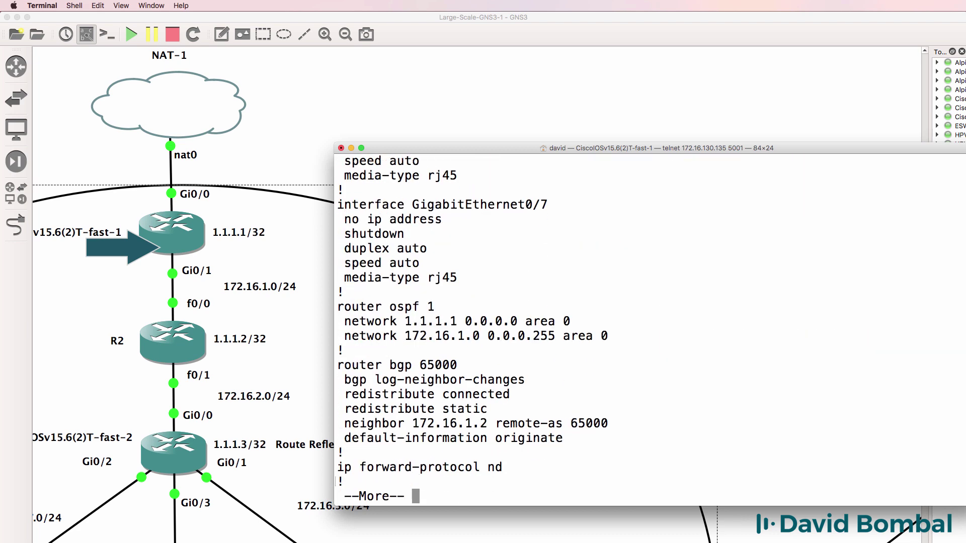
pyautogui.write('qconf t')
pyautogui.press('Return')
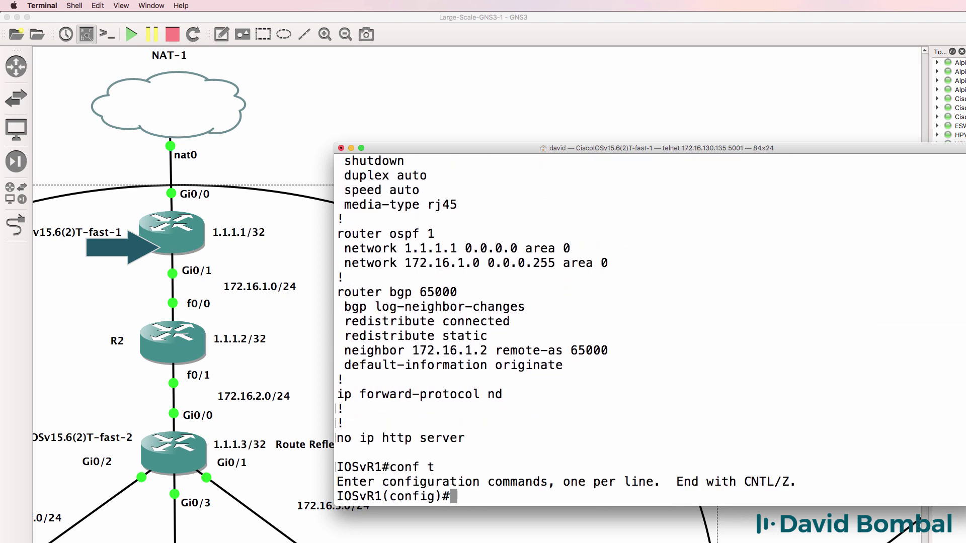
pyautogui.write('router bgp 65000')
pyautogui.press('Return')
pyautogui.write('no')
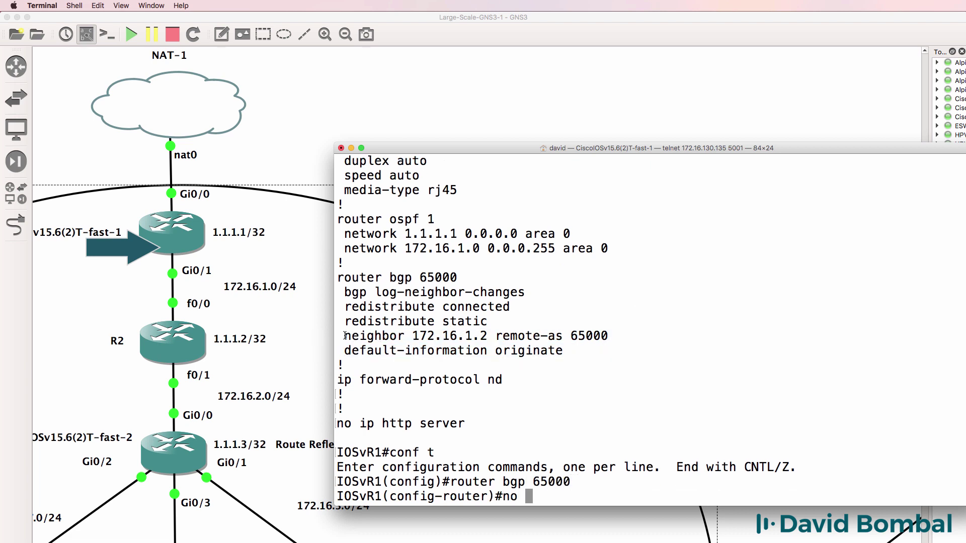
pyautogui.moveTo(341, 335); pyautogui.dragTo(659, 341)
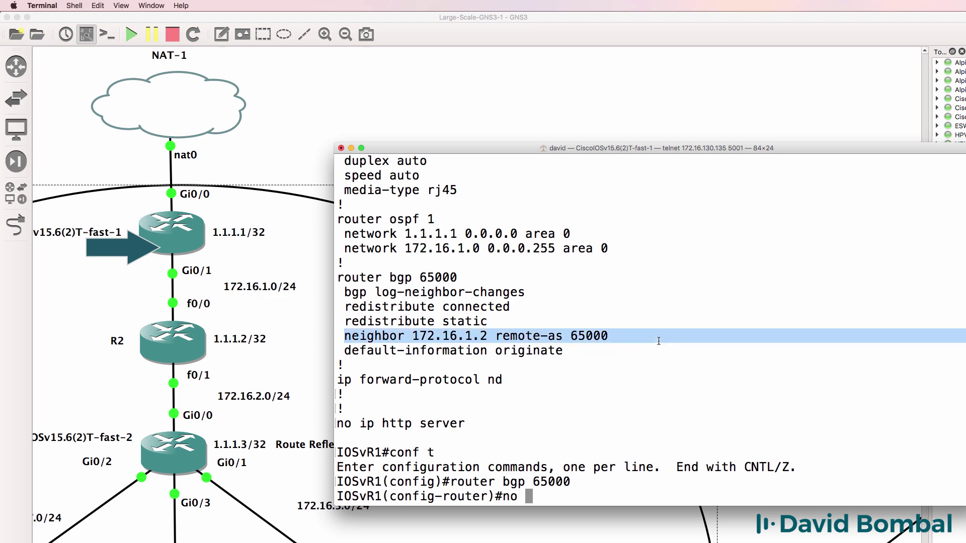
pyautogui.press('super+c')
pyautogui.press('super+v')
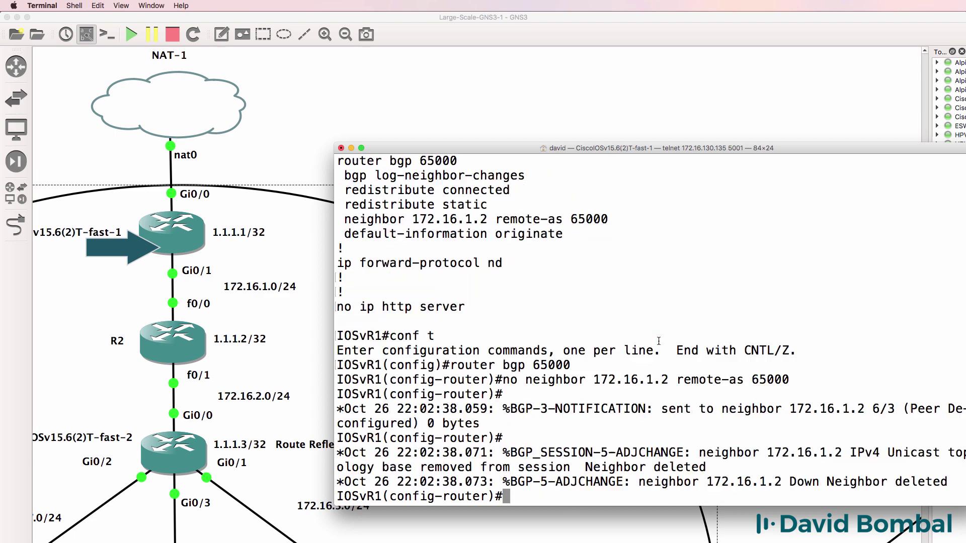
# Add neighbor 1.1.1.3 remote-as 65000 to IOSvR1's BGP configuration
pyautogui.write('nei')
pyautogui.press('Tab')
pyautogui.write('1.1.1.1')
pyautogui.press('BackSpace')
pyautogui.press('BackSpace')
pyautogui.write('.3')
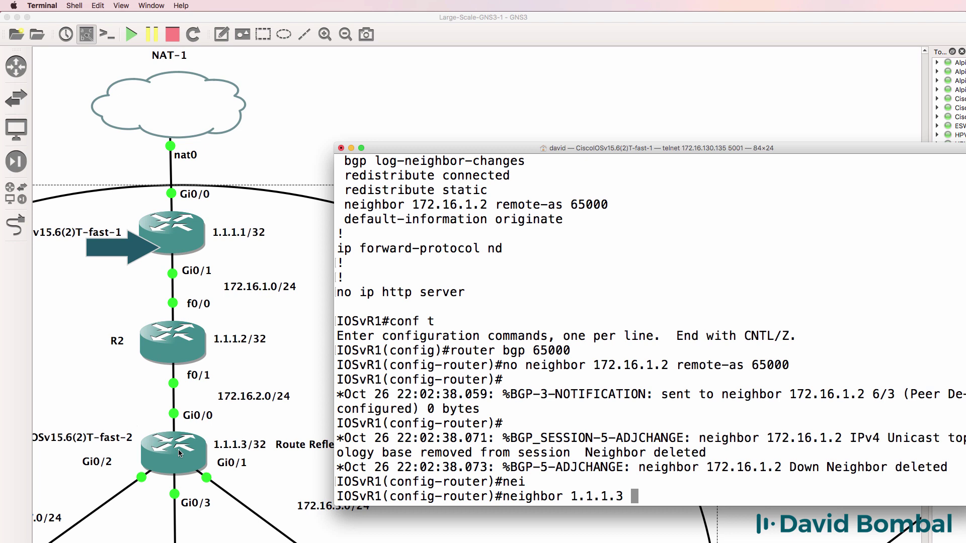
pyautogui.write('remo')
pyautogui.press('Tab')
pyautogui.write('t')
pyautogui.press('Tab')
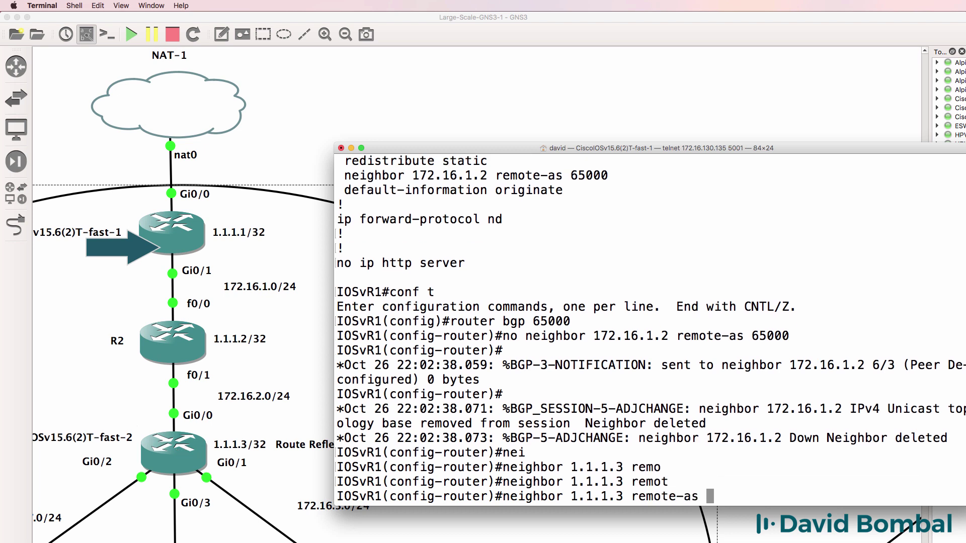
pyautogui.write('65000')
pyautogui.press('Return')
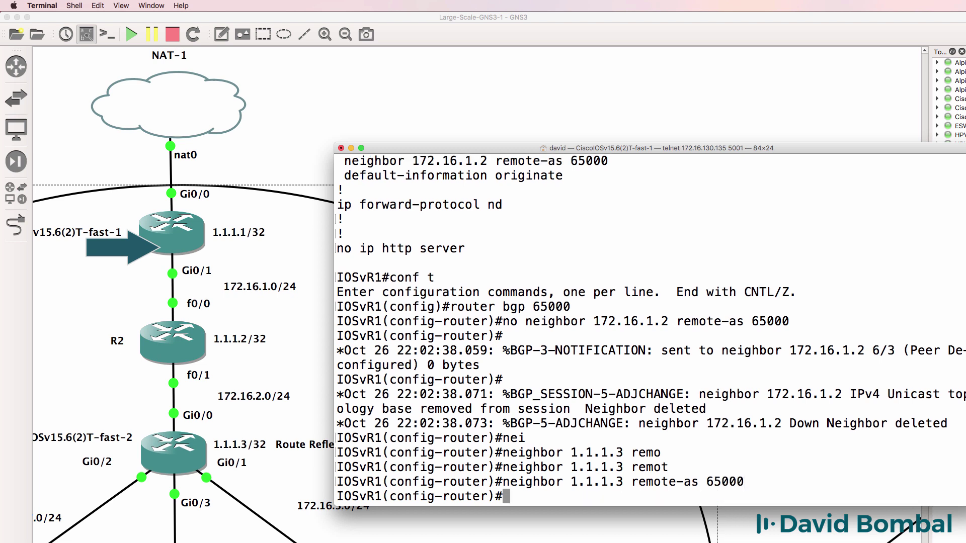
# Set update-source Loopback 0 for neighbor 1.1.1.3 and leave configuration mode
pyautogui.write('nei')
pyautogui.press('Tab')
pyautogui.write('1.1.1.')
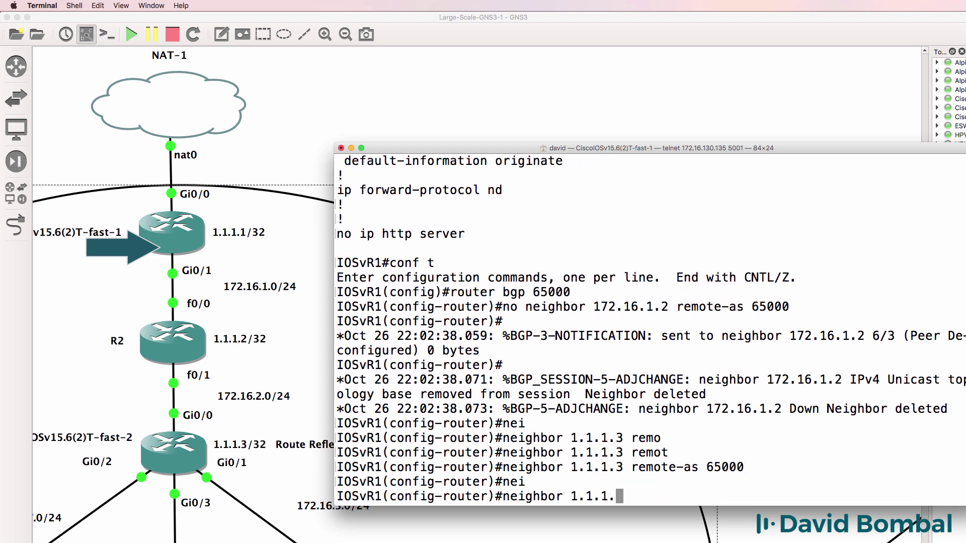
pyautogui.write('1 up')
pyautogui.press('Tab')
pyautogui.write('?')
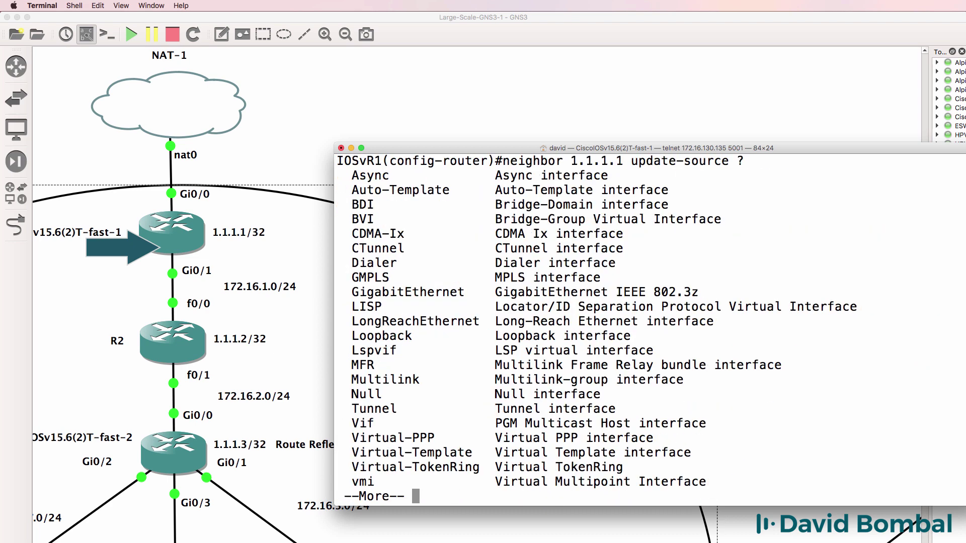
pyautogui.press('space')
pyautogui.write('loop 0')
pyautogui.press('Return')
pyautogui.press('Up')
pyautogui.press('Left')
pyautogui.press('Left')
pyautogui.press('Left')
pyautogui.press('Left')
pyautogui.press('Left')
pyautogui.press('Left')
pyautogui.press('Left')
pyautogui.press('Left')
pyautogui.press('Left')
pyautogui.press('Left')
pyautogui.press('Left')
pyautogui.press('Left')
pyautogui.press('Left')
pyautogui.press('Left')
pyautogui.press('Left')
pyautogui.press('Left')
pyautogui.press('Left')
pyautogui.press('Left')
pyautogui.press('Left')
pyautogui.press('Left')
pyautogui.press('Left')
pyautogui.press('BackSpace')
pyautogui.write('3')
pyautogui.press('Return')
pyautogui.press('BackSpace')
pyautogui.write('end')
pyautogui.press('Return')
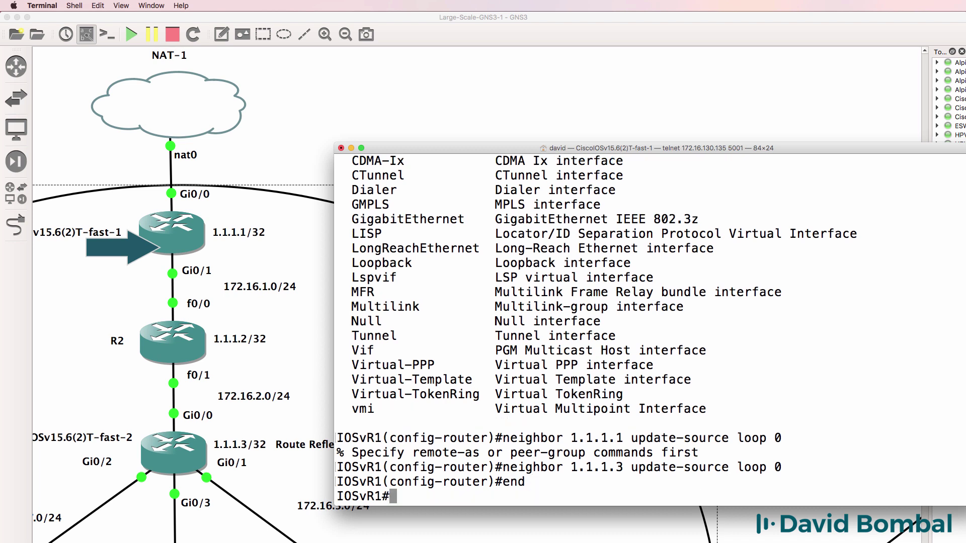
# Show IOSvR1's BGP configuration section and highlight the new neighbor 1.1.1.3 lines
pyautogui.press('Return')
pyautogui.write('sh run | sectiob b')
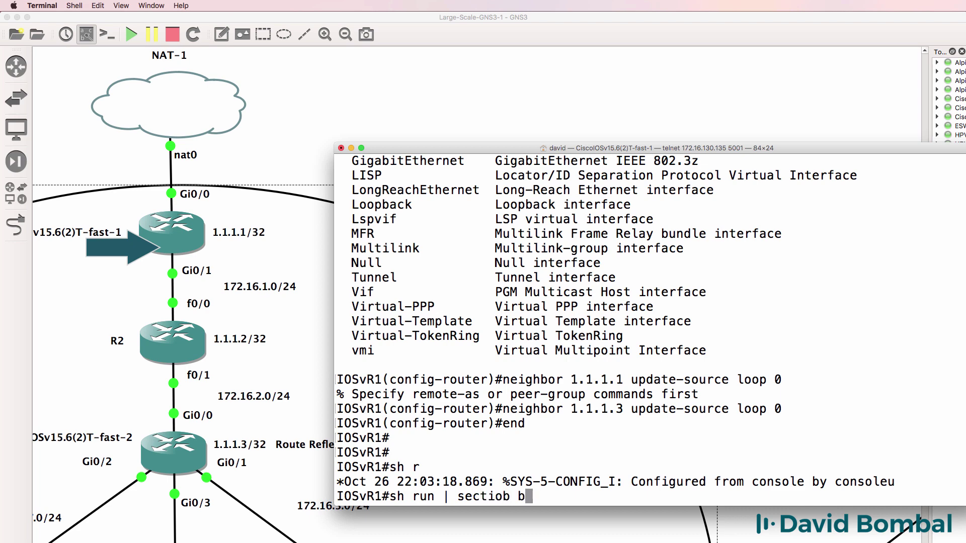
pyautogui.press('BackSpace')
pyautogui.write('n bgp')
pyautogui.press('Return')
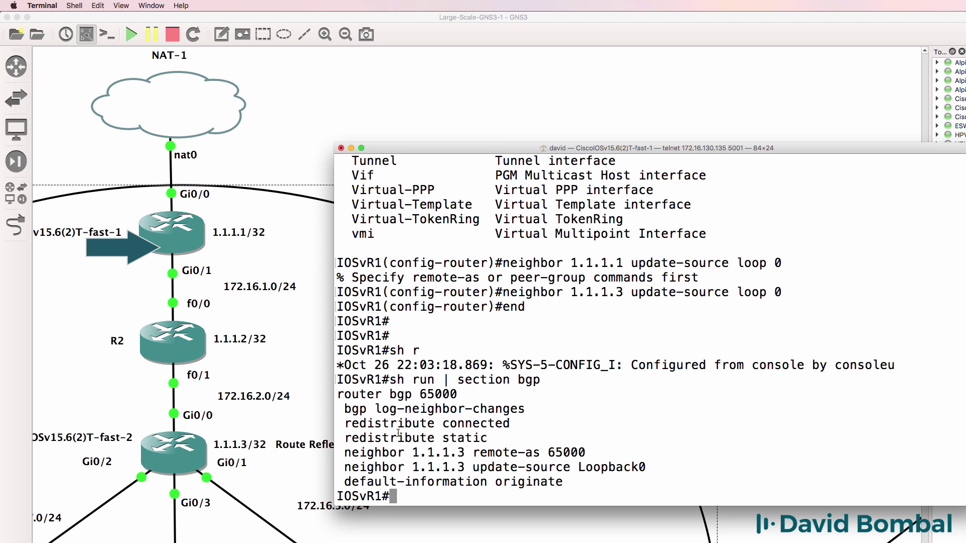
pyautogui.moveTo(657, 462); pyautogui.dragTo(348, 446)
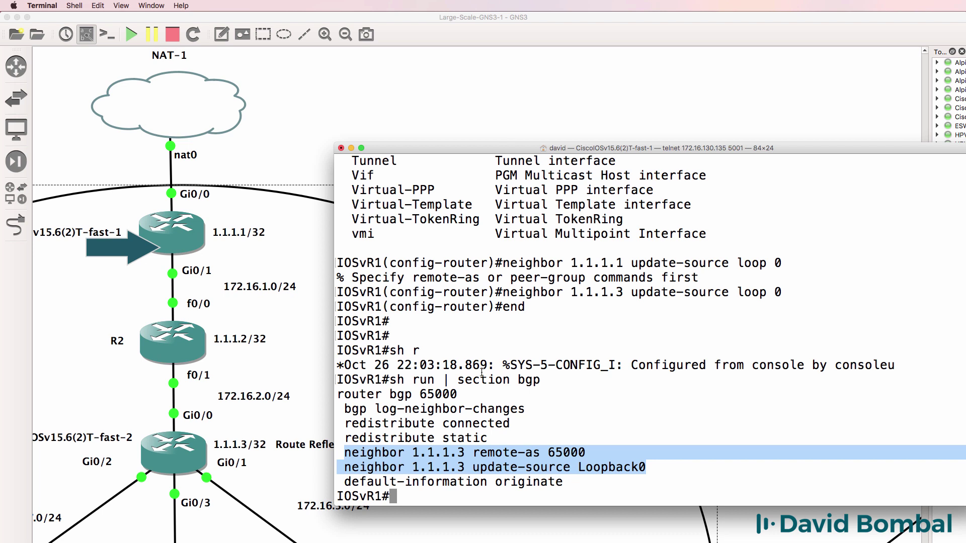
# Ping 1.1.1.3 with source 1.1.1.1, then save the configuration with wr
pyautogui.write('ping 1.1')
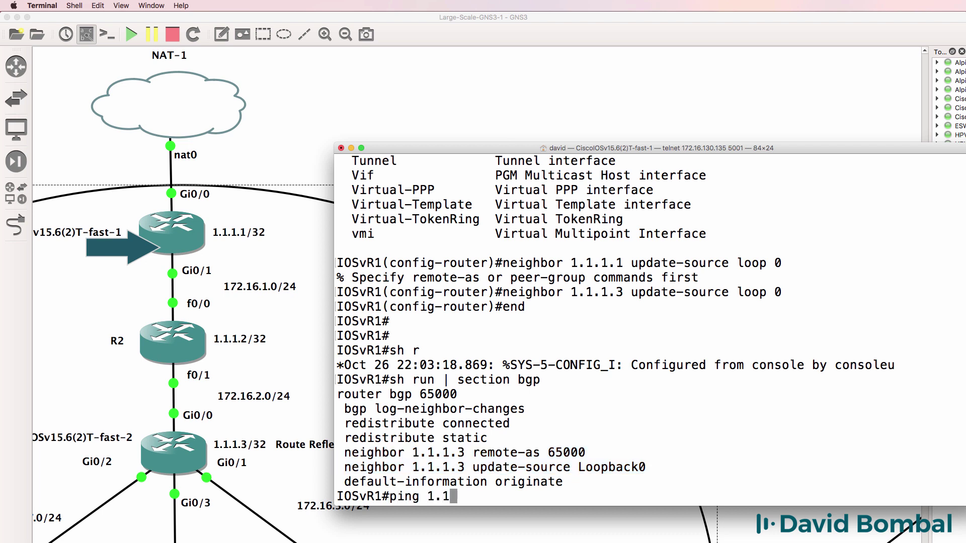
pyautogui.write('.1.3 sou')
pyautogui.press('Tab')
pyautogui.write('1.1.1.1')
pyautogui.press('Return')
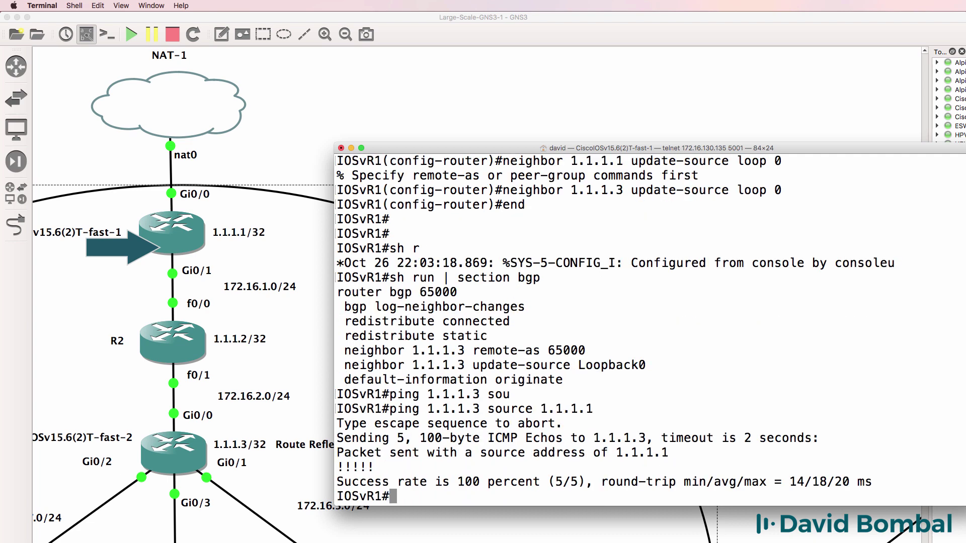
pyautogui.write('wr')
pyautogui.press('Return')
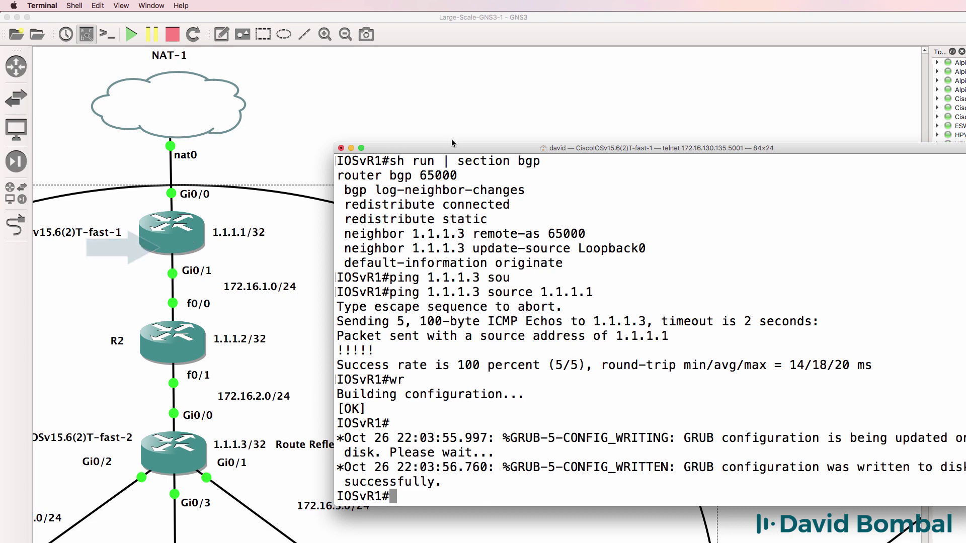
# Display R2's current BGP configuration with 'sh run | section bgp'
pyautogui.click(351, 148)
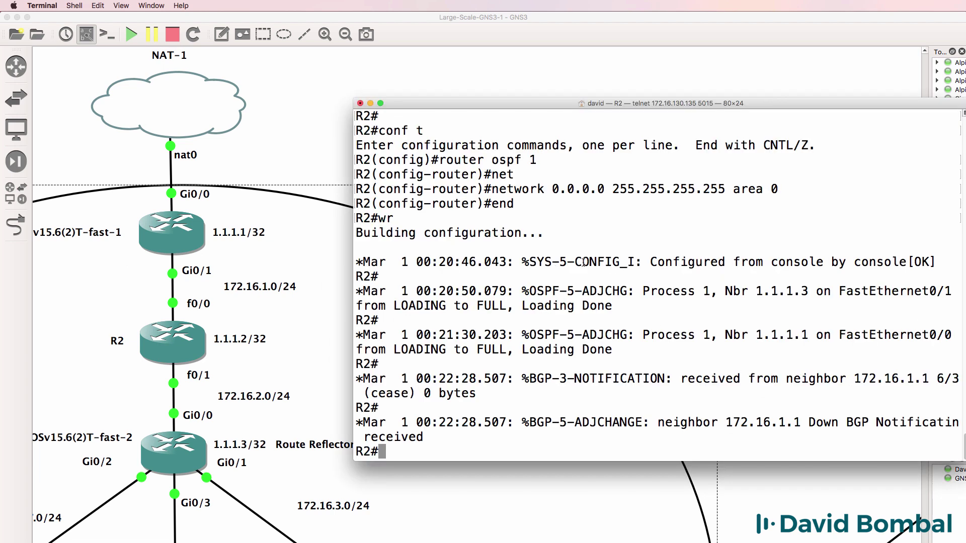
pyautogui.press('Return')
pyautogui.press('Return')
pyautogui.write('sh run ')
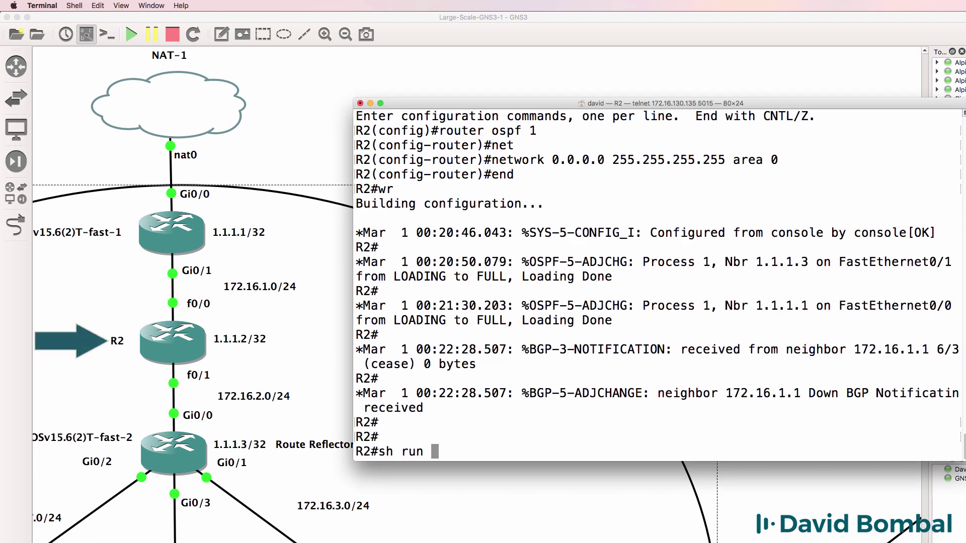
pyautogui.write('| section')
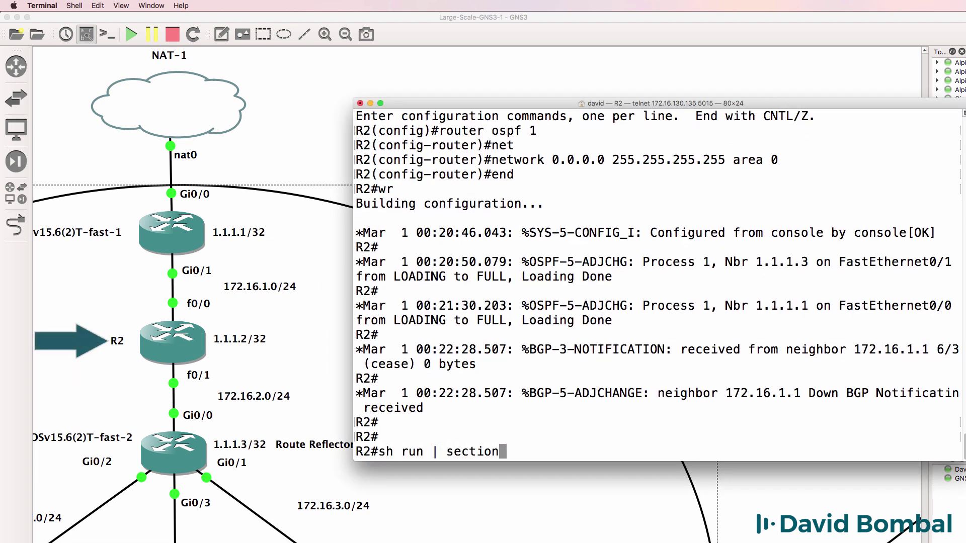
pyautogui.write(' bgp')
pyautogui.press('Return')
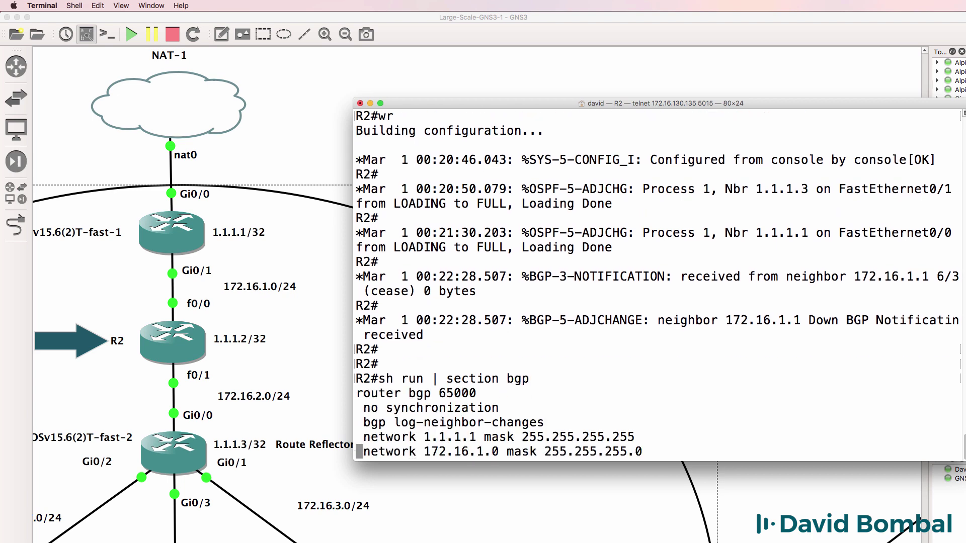
# Under router bgp 65000 on R2, remove neighbor 172.16.1.1 remote-as 65000
pyautogui.write('conf t')
pyautogui.press('Return')
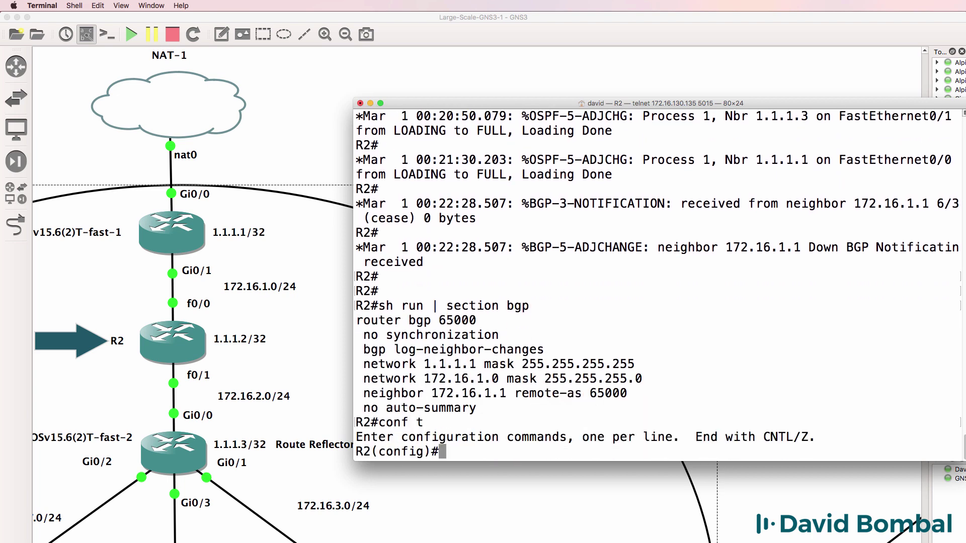
pyautogui.write('router bgp 65000')
pyautogui.press('Return')
pyautogui.write('no nei')
pyautogui.press('Tab')
pyautogui.write('172.16.1.1 remote-as 65000')
pyautogui.press('Return')
# Add neighbor 1.1.1.3 in AS 65000 with update-source Loopback0
pyautogui.write('nei')
pyautogui.press('Tab')
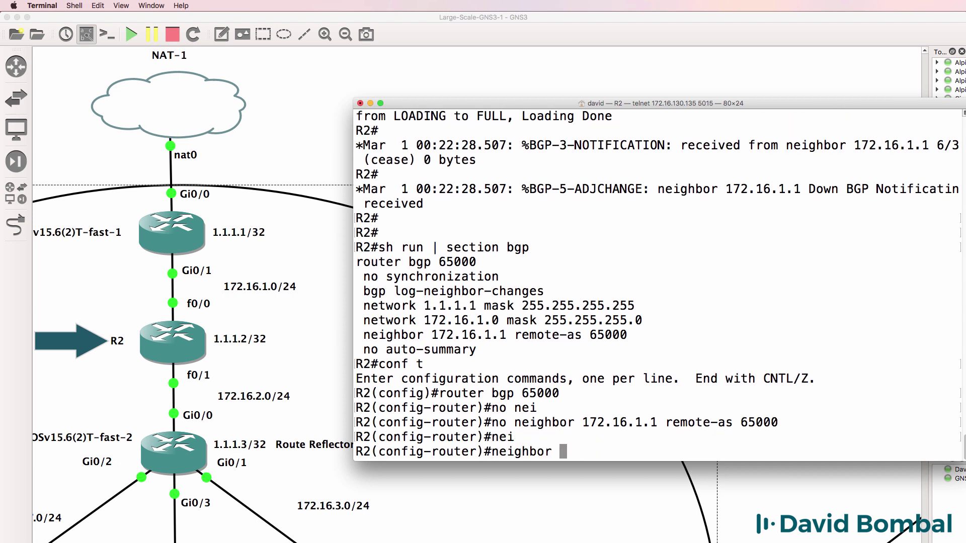
pyautogui.write('1.1.1.3 remote 650')
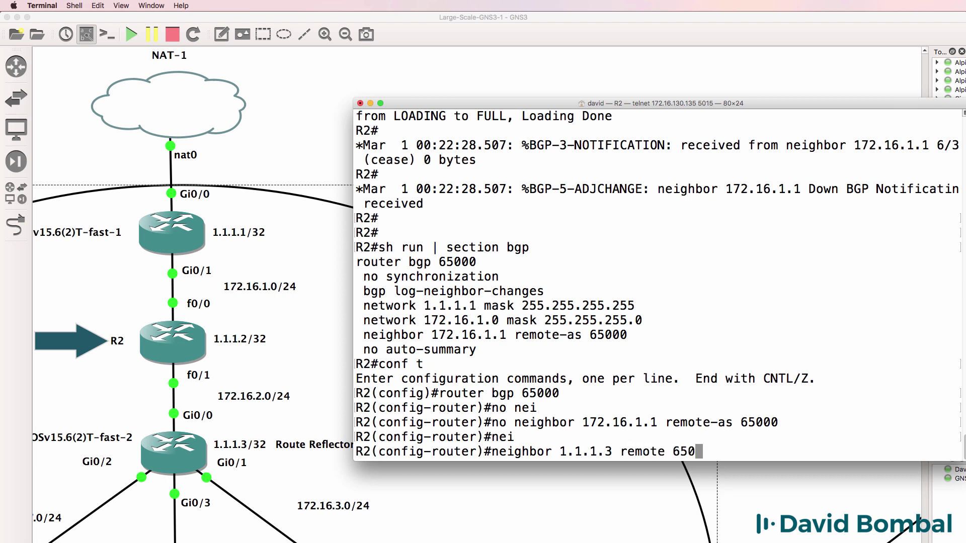
pyautogui.write('000')
pyautogui.press('BackSpace')
pyautogui.press('Return')
pyautogui.write('nei')
pyautogui.press('Tab')
pyautogui.write('1.1.1.13')
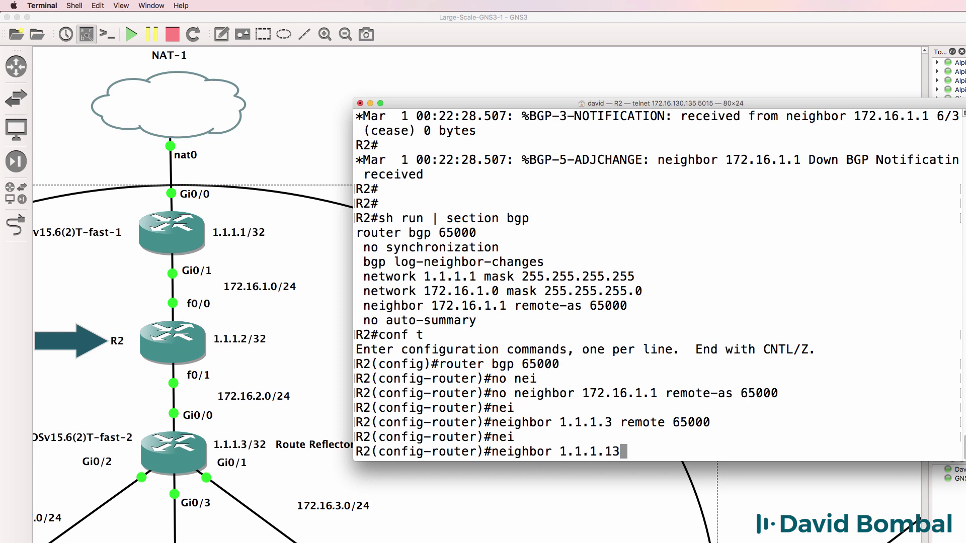
pyautogui.press('BackSpace')
pyautogui.press('BackSpace')
pyautogui.write('3 upd')
pyautogui.press('Tab')
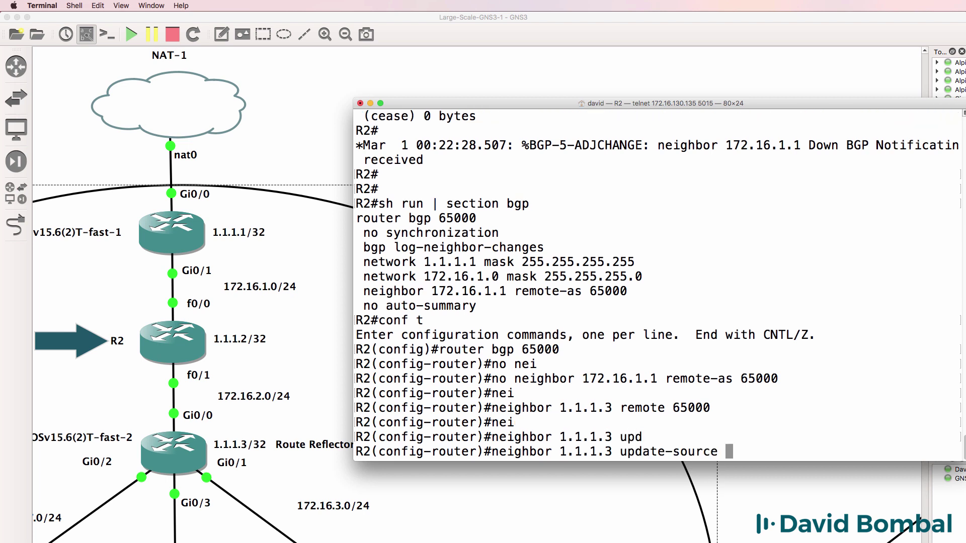
pyautogui.write('lo')
pyautogui.press('Tab')
pyautogui.write('0')
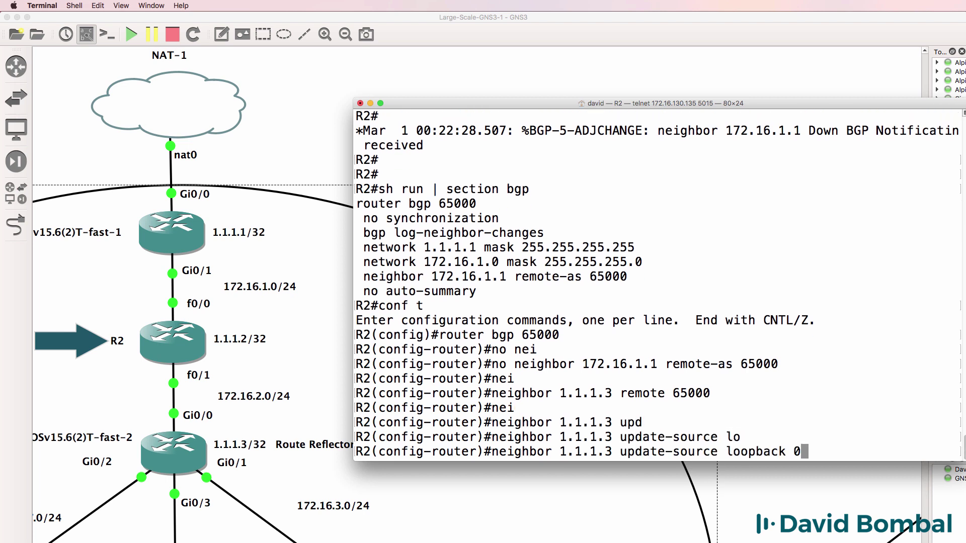
pyautogui.press('Return')
# Save R2's configuration with wr and list interfaces with 'sh ip int brief'
pyautogui.write('end')
pyautogui.press('Return')
pyautogui.write('wr')
pyautogui.press('Return')
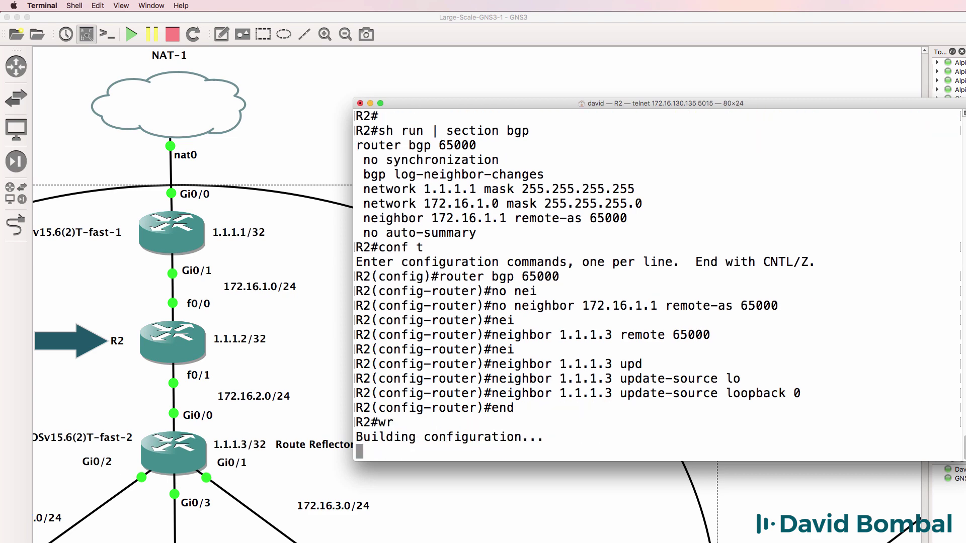
pyautogui.write('sh ip intb rie')
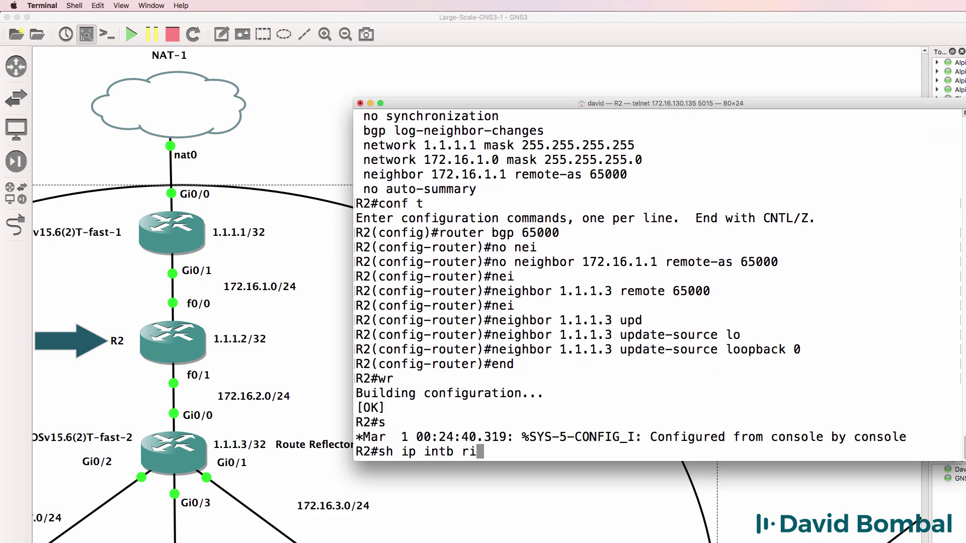
pyautogui.press('BackSpace')
pyautogui.press('BackSpace')
pyautogui.press('BackSpace')
pyautogui.press('BackSpace')
pyautogui.press('BackSpace')
pyautogui.write('brief')
pyautogui.press('Return')
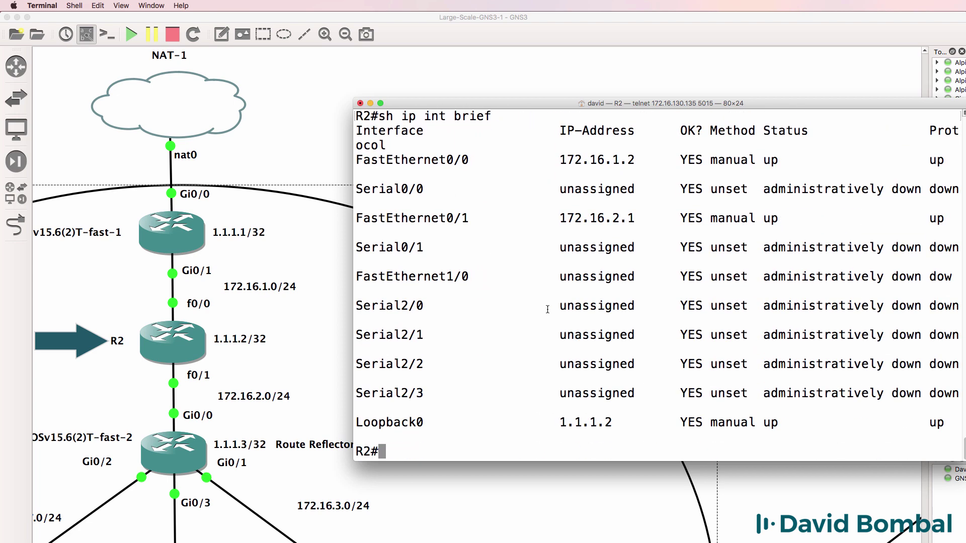
pyautogui.click(818, 20)
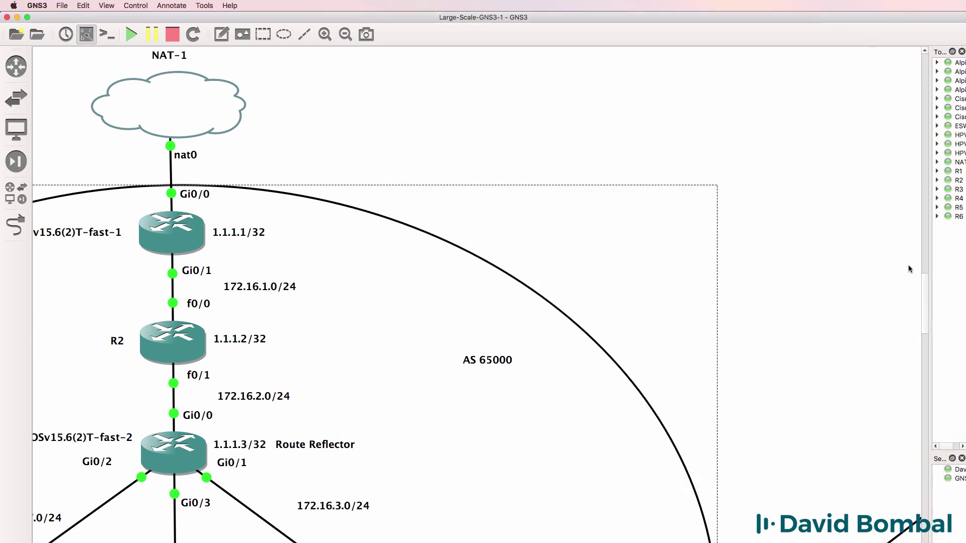
pyautogui.scroll(-10, 626, 280)
pyautogui.hscroll(-8, 627, 281)
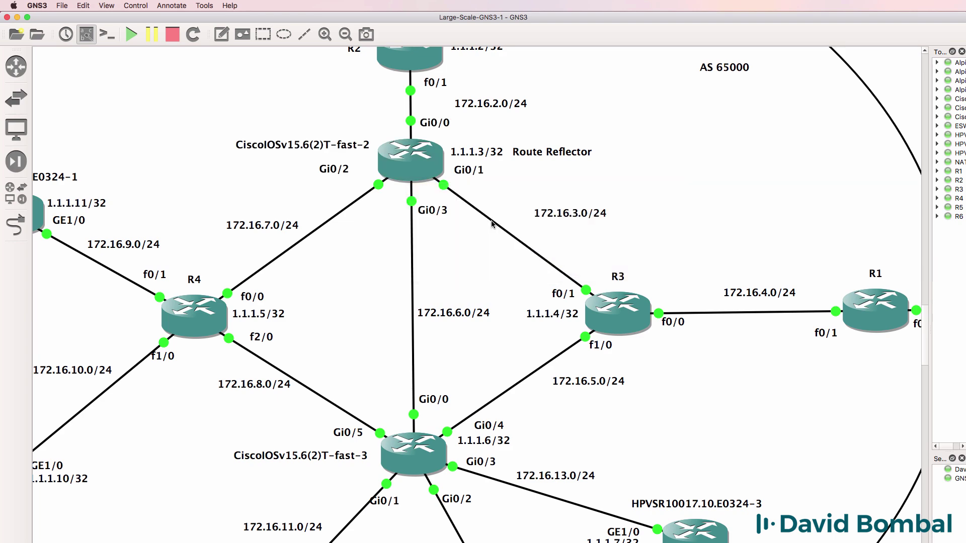
pyautogui.scroll(3, 506, 253)
pyautogui.scroll(-3, 506, 253)
pyautogui.rightClick(510, 235)
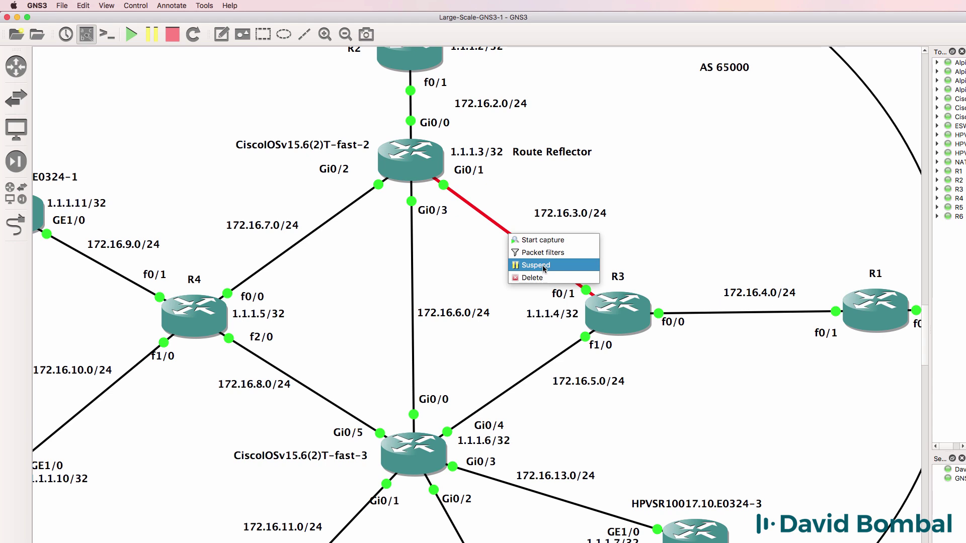
pyautogui.click(570, 199)
pyautogui.scroll(4, 567, 199)
pyautogui.scroll(-2, 567, 201)
pyautogui.scroll(3, 569, 203)
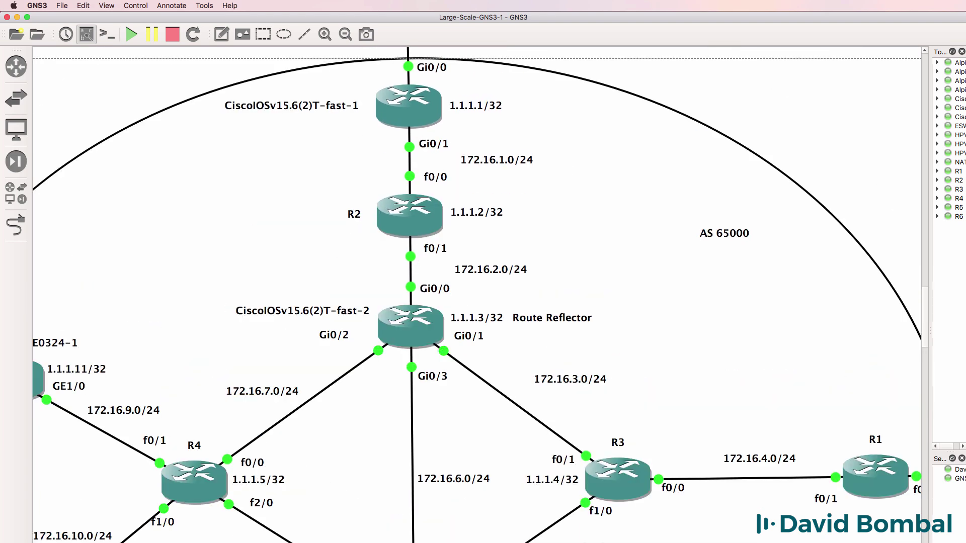
pyautogui.hscroll(8, 568, 202)
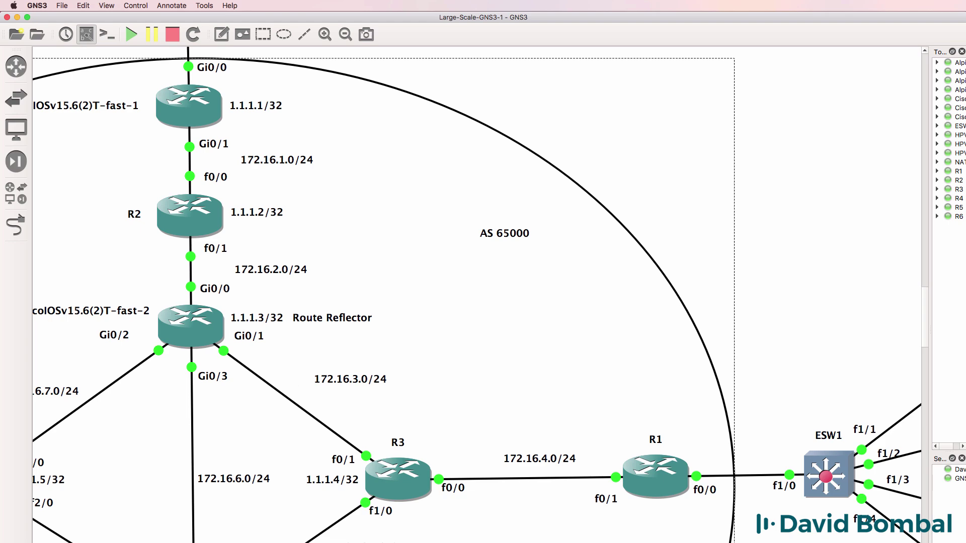
# Bring the IOSvR2 console forward and enter router bgp 65000 configuration
pyautogui.press('super+Tab')
pyautogui.moveTo(496, 174); pyautogui.dragTo(531, 98)
pyautogui.press('Return')
pyautogui.press('Return')
pyautogui.press('Return')
pyautogui.press('Return')
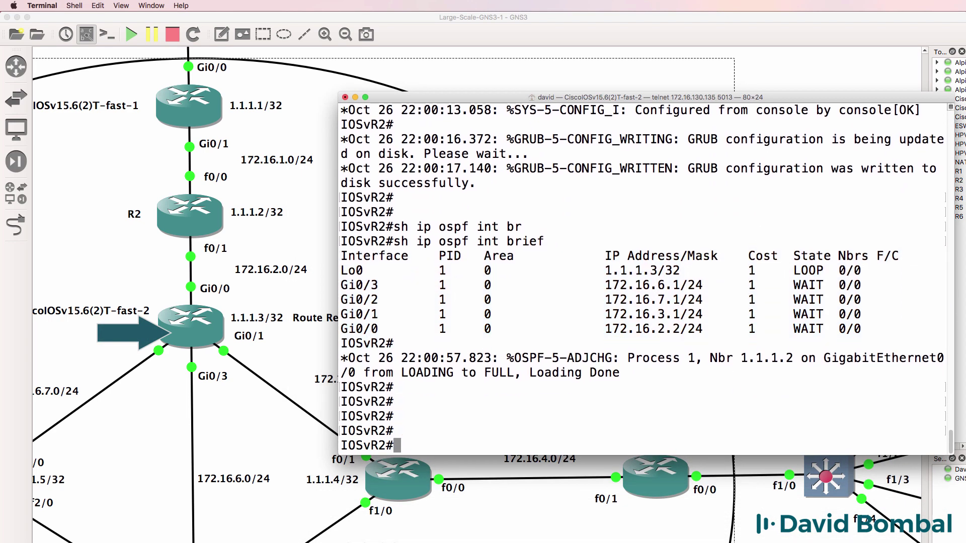
pyautogui.write('conf t')
pyautogui.press('Return')
pyautogui.write('rout')
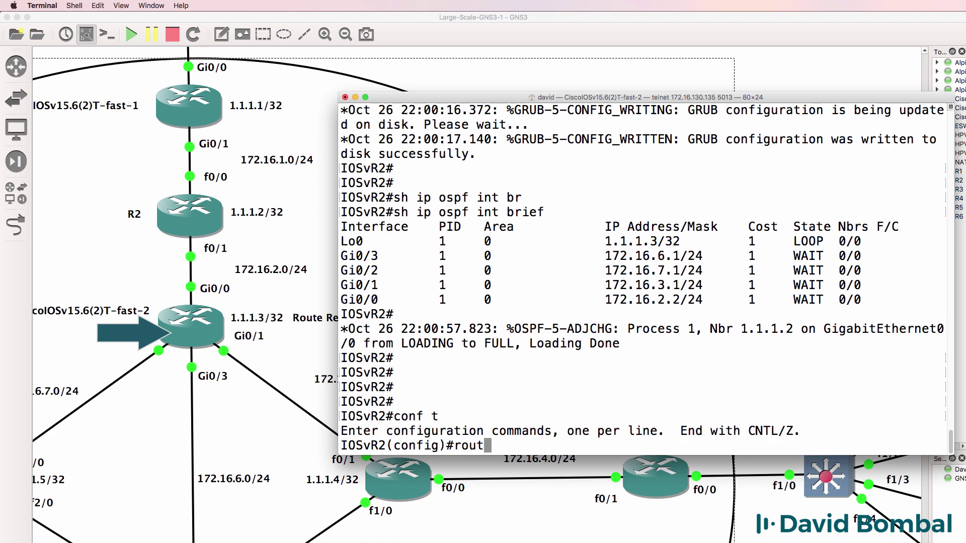
pyautogui.write('er bgp 65000')
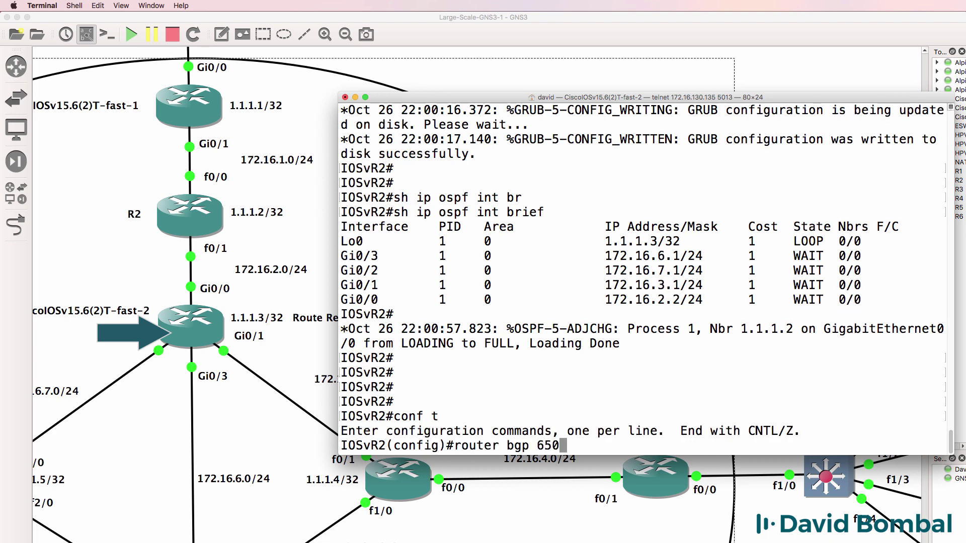
pyautogui.press('Return')
# Add neighbors 1.1.1.1 and 1.1.1.2, both remote-as 65000
pyautogui.write('nei')
pyautogui.press('Tab')
pyautogui.write('1.1.1')
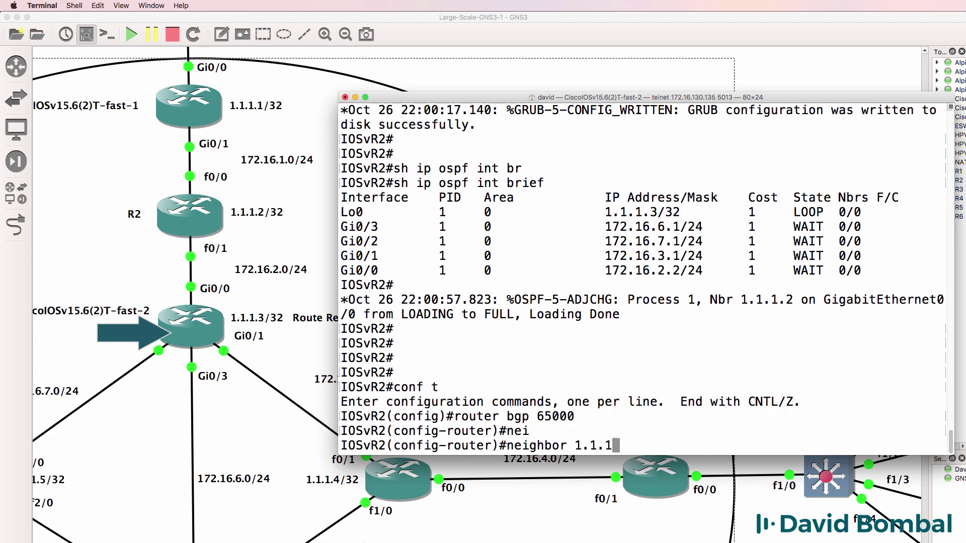
pyautogui.write('.1 remo')
pyautogui.press('Tab')
pyautogui.write('t')
pyautogui.press('Tab')
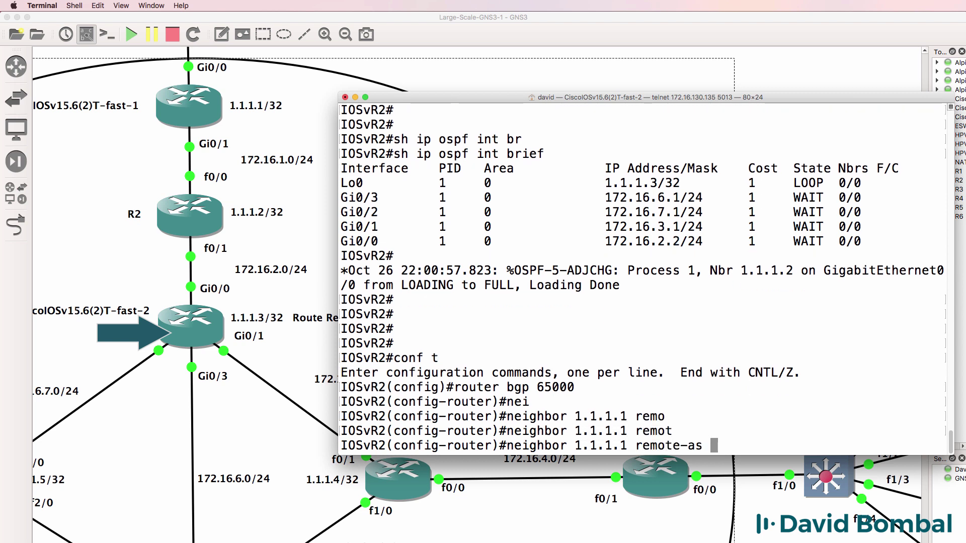
pyautogui.write('65000')
pyautogui.press('Return')
pyautogui.write('nei')
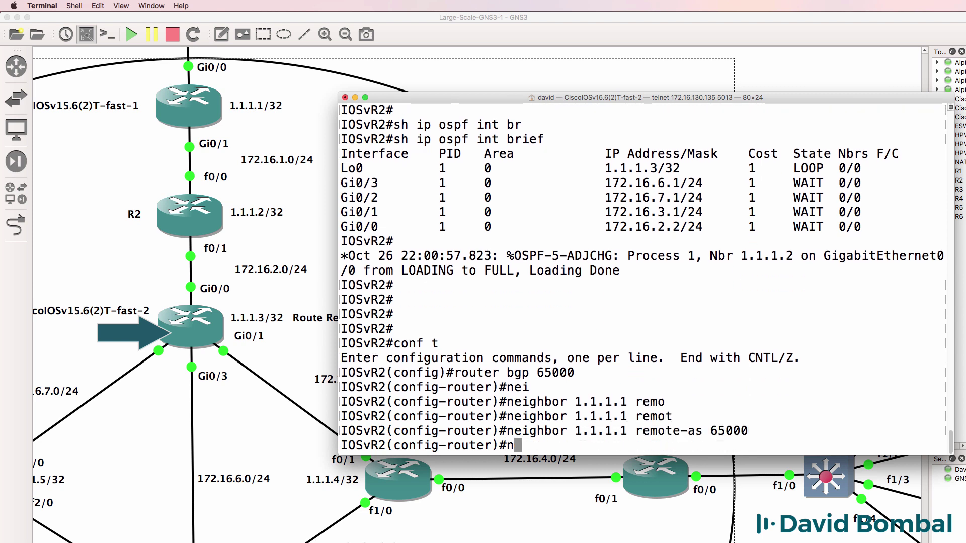
pyautogui.press('Tab')
pyautogui.write('1.1.1.')
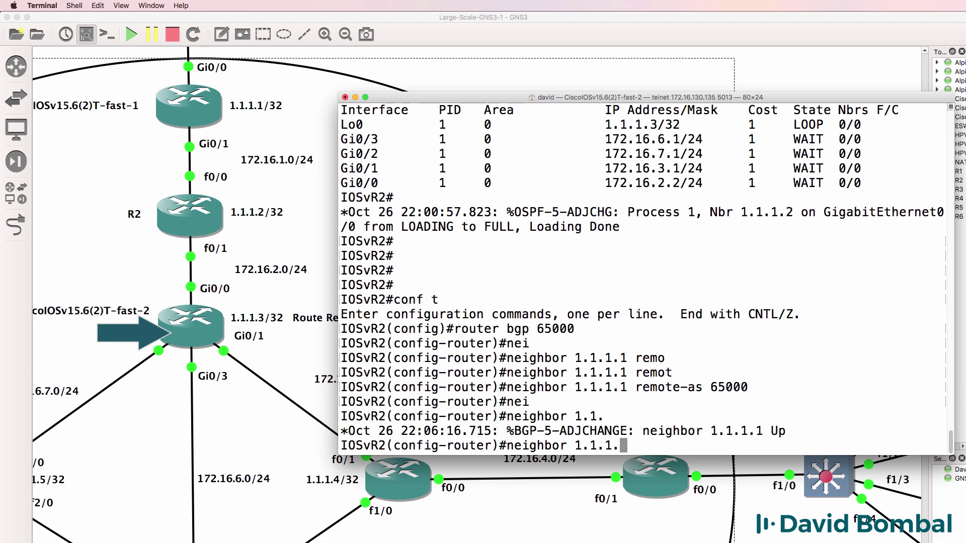
pyautogui.write('2 remo')
pyautogui.press('Tab')
pyautogui.write('t')
pyautogui.press('Tab')
pyautogui.write('65000')
pyautogui.press('Return')
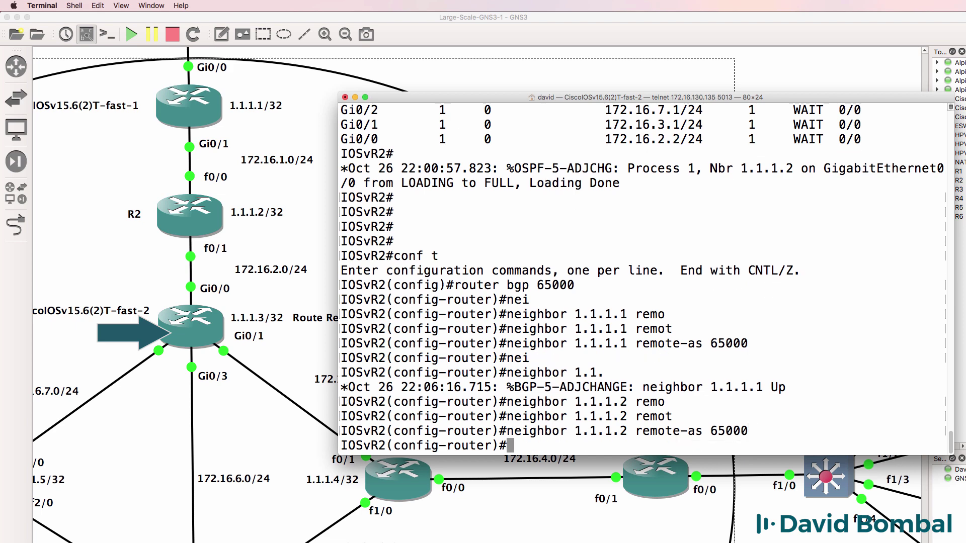
# Set update-source Loopback0 for neighbors 1.1.1.1 and 1.1.1.2
pyautogui.write('nei')
pyautogui.press('Tab')
pyautogui.write('1.1.1.1.')
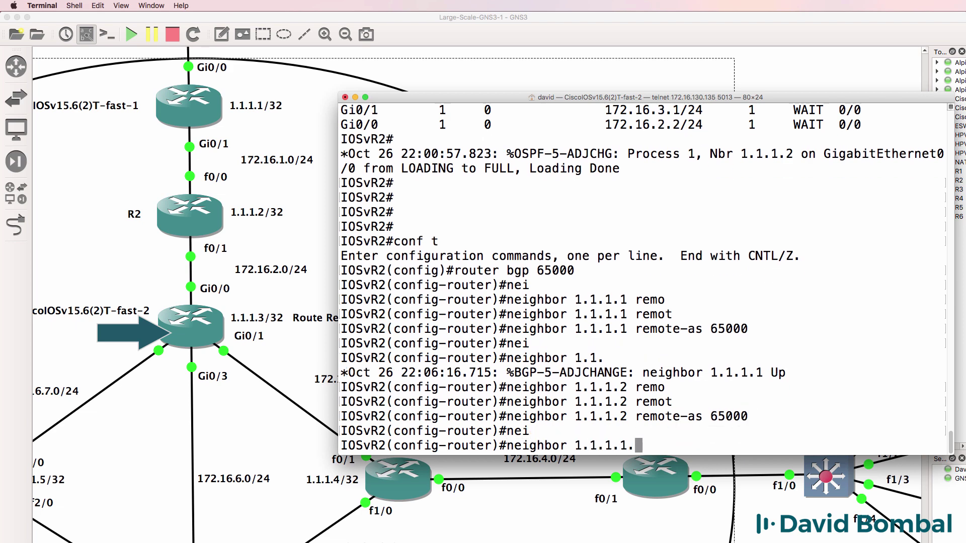
pyautogui.write('upd')
pyautogui.press('BackSpace')
pyautogui.press('BackSpace')
pyautogui.press('BackSpace')
pyautogui.write('up')
pyautogui.press('Tab')
pyautogui.write('loo')
pyautogui.press('Tab')
pyautogui.write('0')
pyautogui.press('Tab')
pyautogui.press('Left')
pyautogui.press('Left')
pyautogui.press('Left')
pyautogui.press('Left')
pyautogui.press('Left')
pyautogui.press('Left')
pyautogui.press('Left')
pyautogui.press('Left')
pyautogui.press('Left')
pyautogui.press('Left')
pyautogui.press('Left')
pyautogui.press('Left')
pyautogui.press('Left')
pyautogui.press('Left')
pyautogui.press('Left')
pyautogui.press('Left')
pyautogui.press('Left')
pyautogui.press('Left')
pyautogui.press('Left')
pyautogui.press('Left')
pyautogui.press('Left')
pyautogui.press('Left')
pyautogui.press('Left')
pyautogui.press('BackSpace')
pyautogui.write('2')
pyautogui.press('Return')
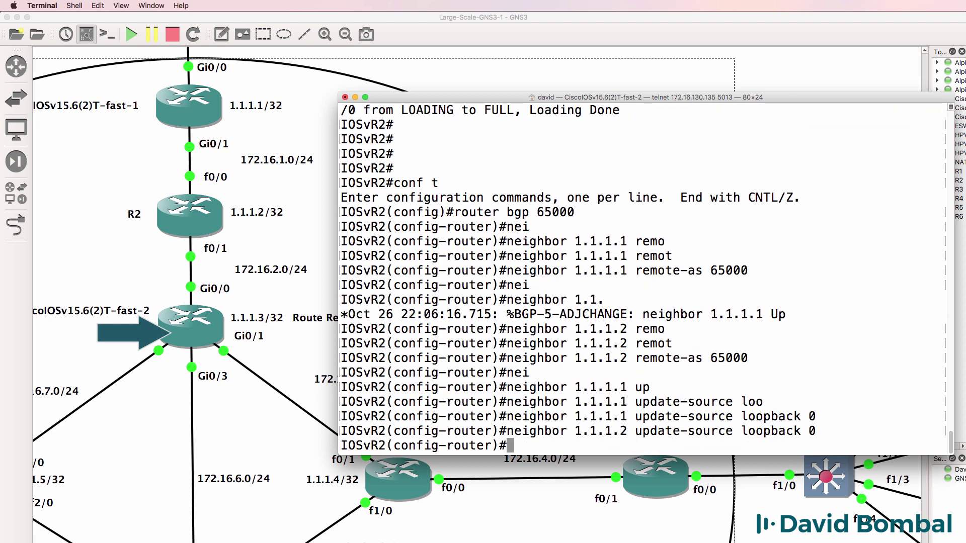
# Make neighbors 1.1.1.1 and 1.1.1.2 route-reflector clients on IOSvR2
pyautogui.write('nei')
pyautogui.press('Tab')
pyautogui.write('1.1.1.1')
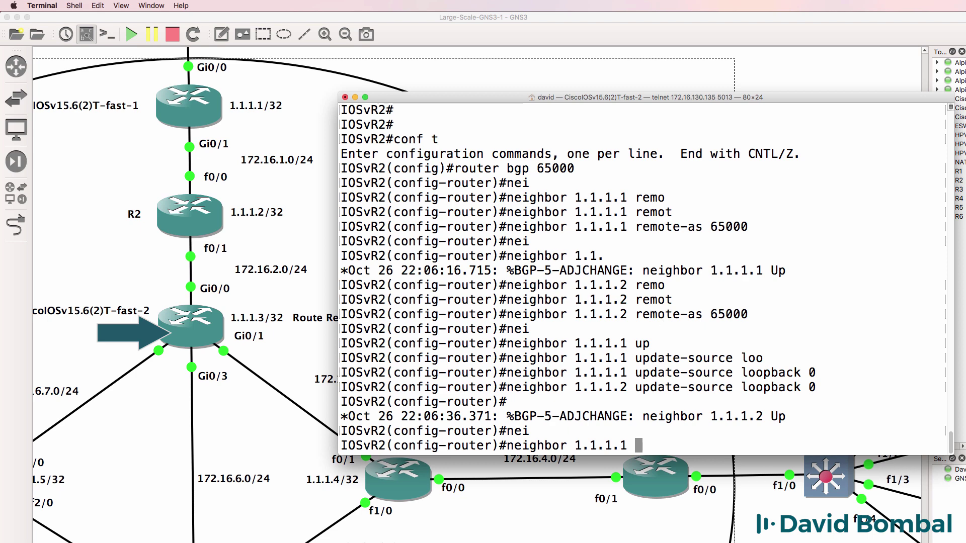
pyautogui.write(' rou')
pyautogui.press('Tab')
pyautogui.write('?')
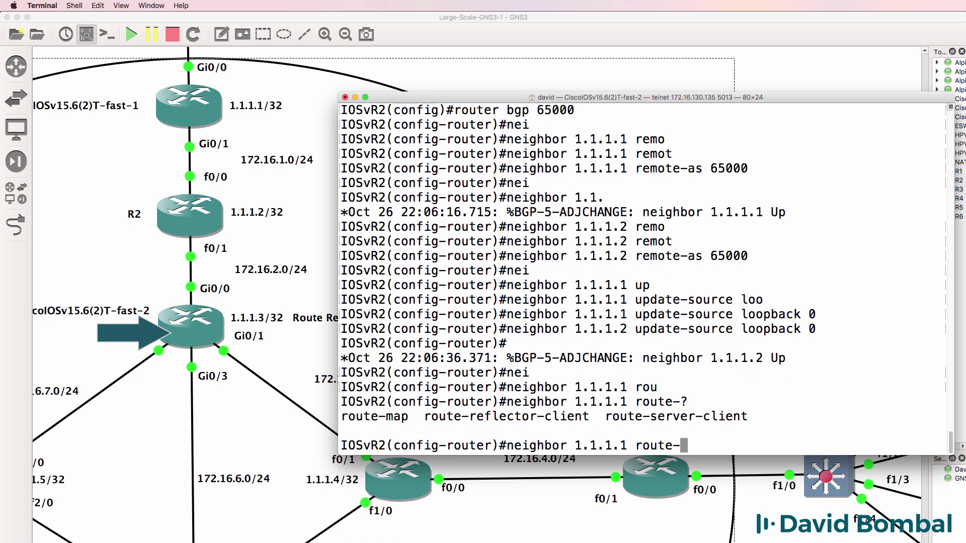
pyautogui.write('f')
pyautogui.press('Tab')
pyautogui.press('BackSpace')
pyautogui.write('re')
pyautogui.press('Tab')
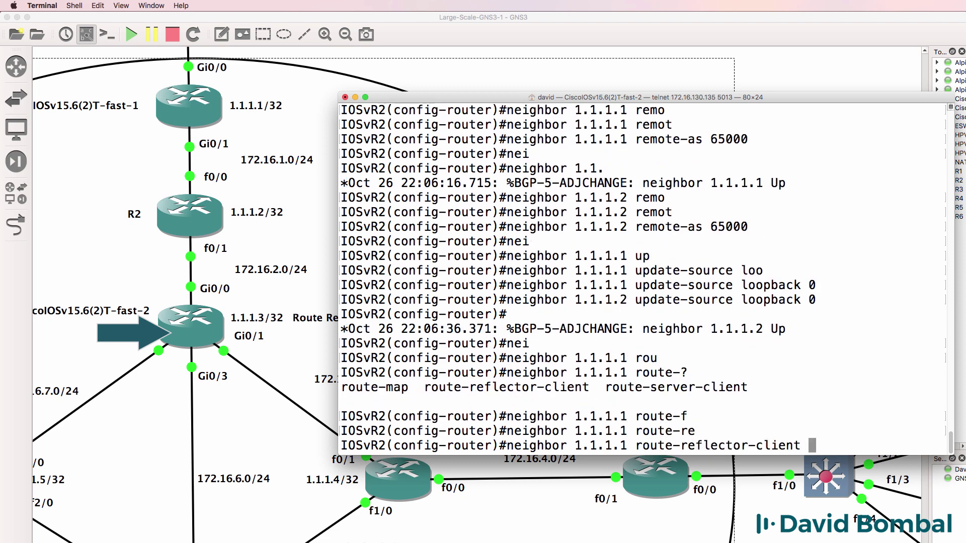
pyautogui.press('Return')
pyautogui.press('Up')
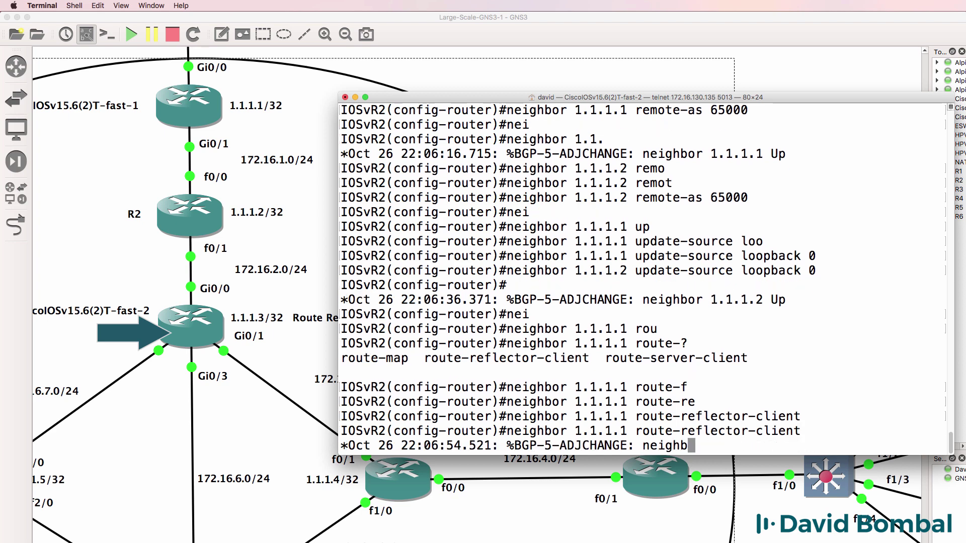
pyautogui.press('Left')
pyautogui.press('Left')
pyautogui.press('Left')
pyautogui.press('Left')
pyautogui.press('Left')
pyautogui.press('Left')
pyautogui.press('Left')
pyautogui.press('Left')
pyautogui.press('Left')
pyautogui.press('Left')
pyautogui.press('Left')
pyautogui.press('Left')
pyautogui.press('Left')
pyautogui.press('Left')
pyautogui.press('Left')
pyautogui.press('Left')
pyautogui.press('Left')
pyautogui.press('Left')
pyautogui.press('Left')
pyautogui.press('Left')
pyautogui.press('Left')
pyautogui.press('Left')
pyautogui.press('Left')
pyautogui.press('BackSpace')
pyautogui.write('2')
pyautogui.press('Return')
# Exit configuration mode and save IOSvR2's configuration with wr
pyautogui.write('end')
pyautogui.press('Return')
pyautogui.write('wr')
pyautogui.press('Return')
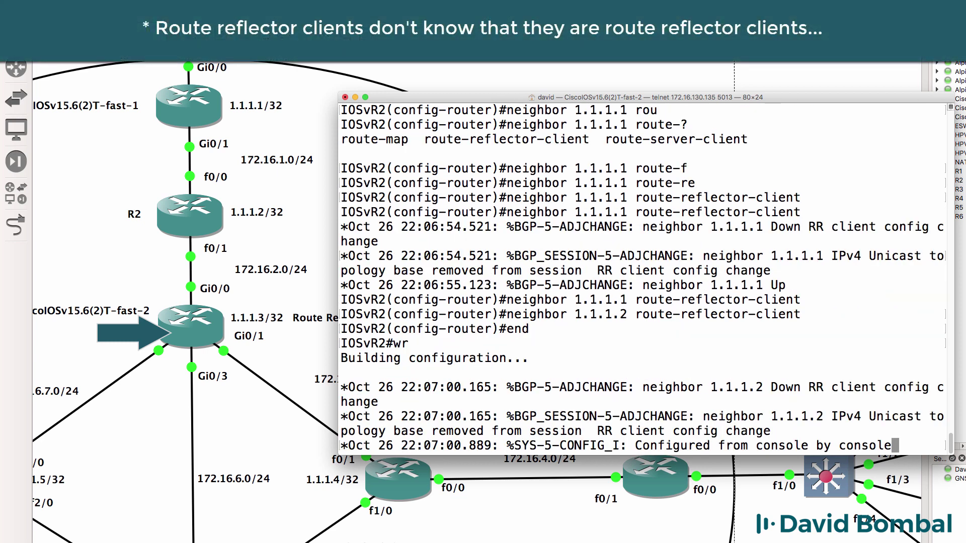
# Run 'sh ip bgp sum' on IOSvR2, widen the terminal, and note 1.1.1.2 coming up
pyautogui.press('Return')
pyautogui.press('Return')
pyautogui.press('Return')
pyautogui.press('Return')
pyautogui.press('Return')
pyautogui.press('Return')
pyautogui.write('sh ip bgp sum')
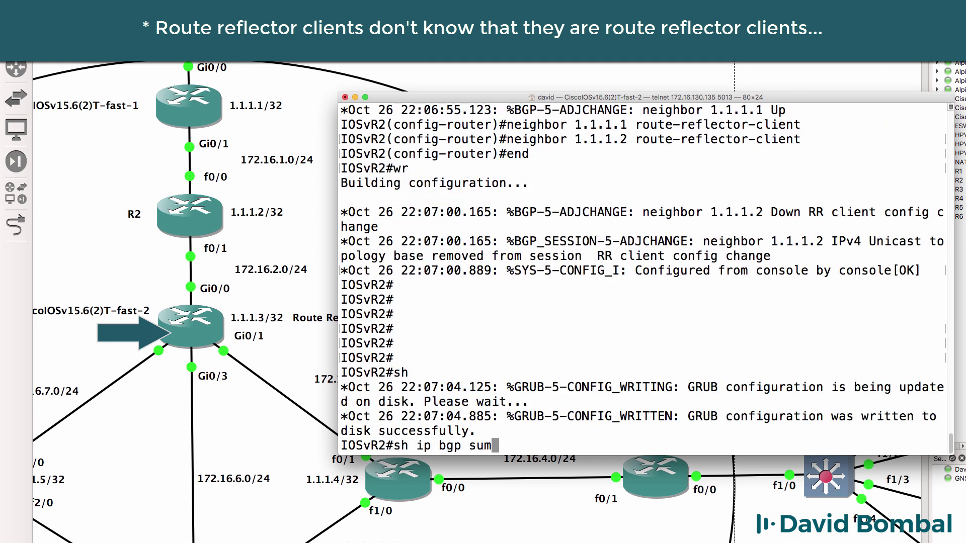
pyautogui.press('Return')
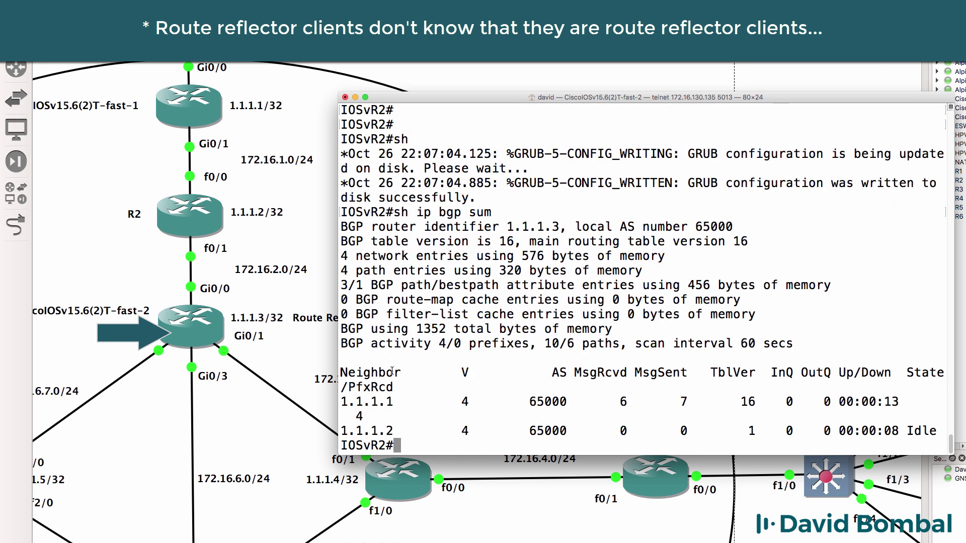
pyautogui.moveTo(338, 305); pyautogui.dragTo(282, 308)
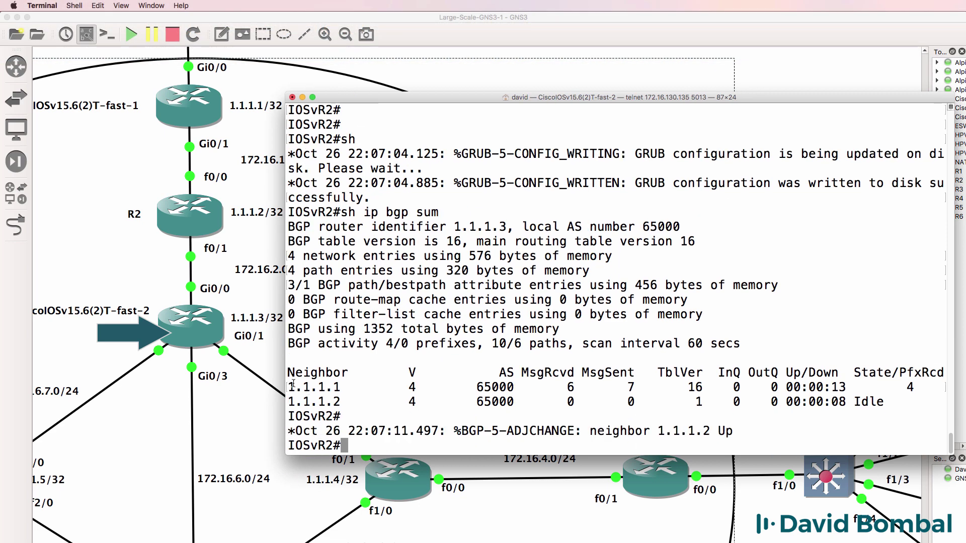
pyautogui.moveTo(294, 383); pyautogui.dragTo(288, 402)
pyautogui.moveTo(733, 433); pyautogui.dragTo(287, 432)
# Rerun the BGP summary, showing 4 prefixes from 1.1.1.1 and 2 from 1.1.1.2
pyautogui.press('Up')
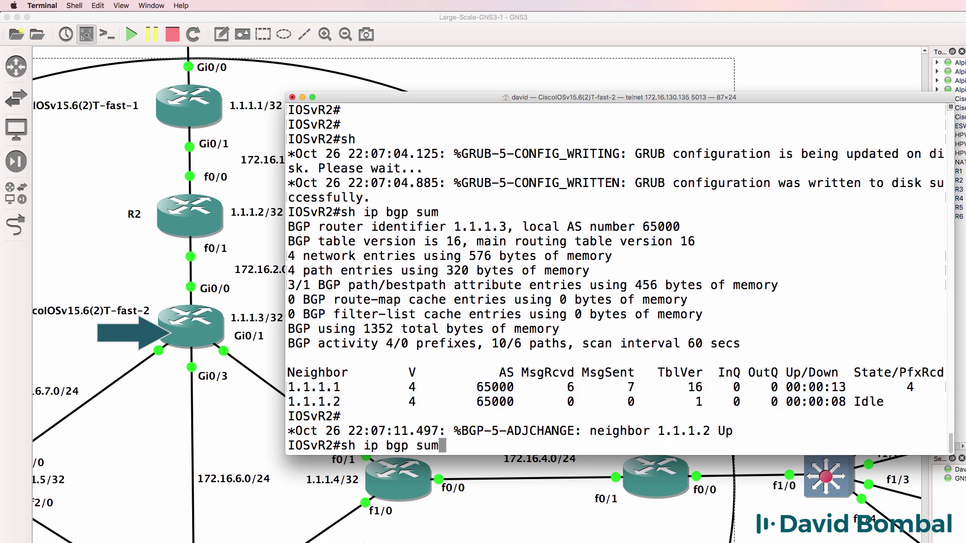
pyautogui.press('Return')
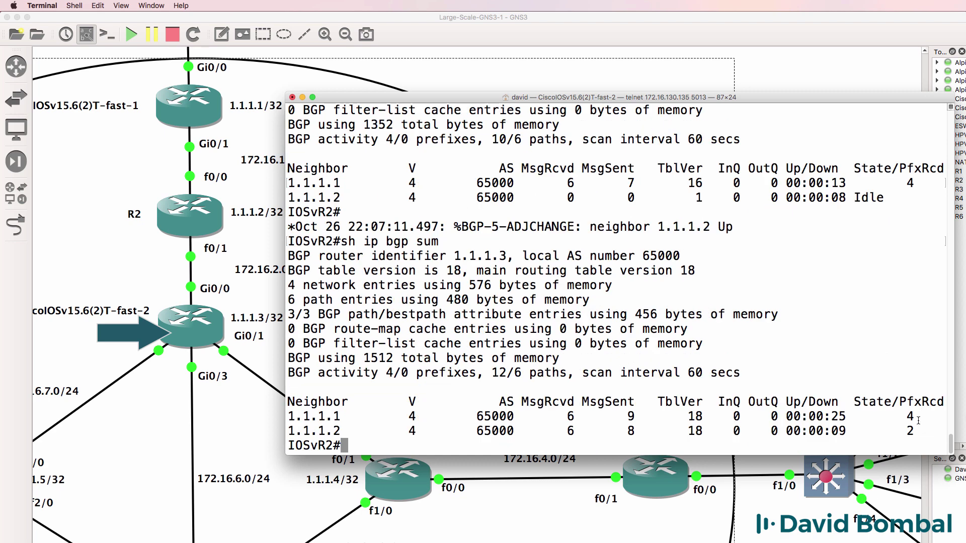
pyautogui.moveTo(849, 416); pyautogui.dragTo(295, 410)
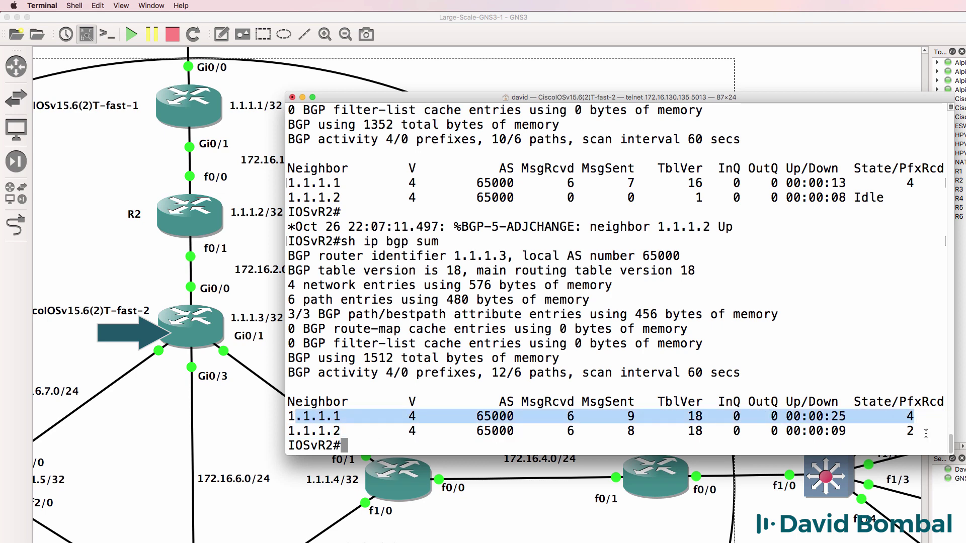
pyautogui.moveTo(925, 434); pyautogui.dragTo(298, 434)
# Show IOSvR2's full routing table and highlight the B* default route via 192.168.122.1
pyautogui.press('Return')
pyautogui.press('Return')
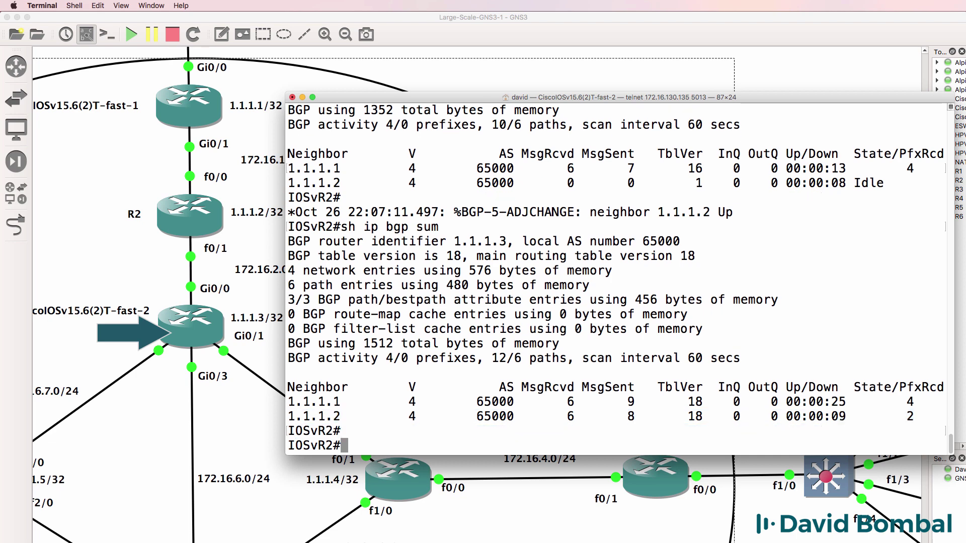
pyautogui.write('sh ip route')
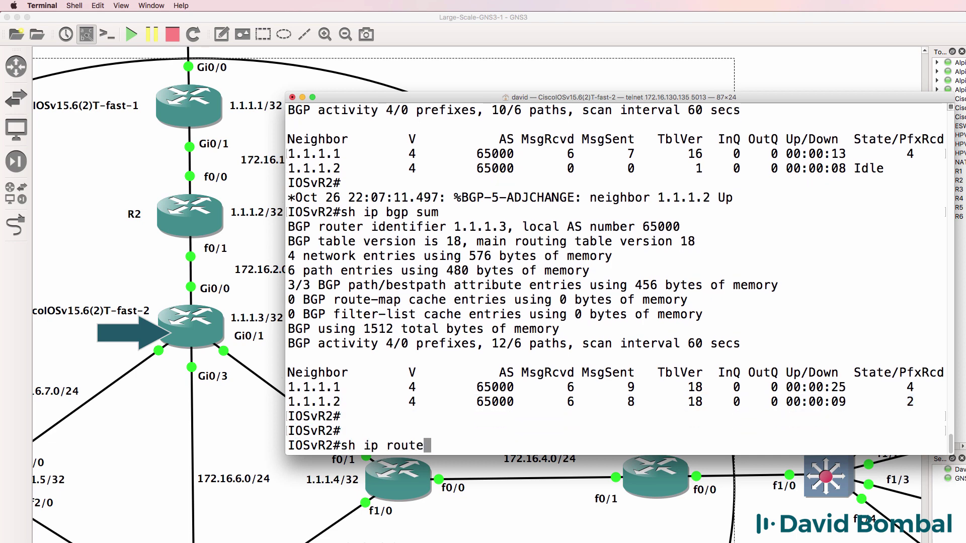
pyautogui.press('Return')
pyautogui.press('space')
pyautogui.tripleClick(288, 212)
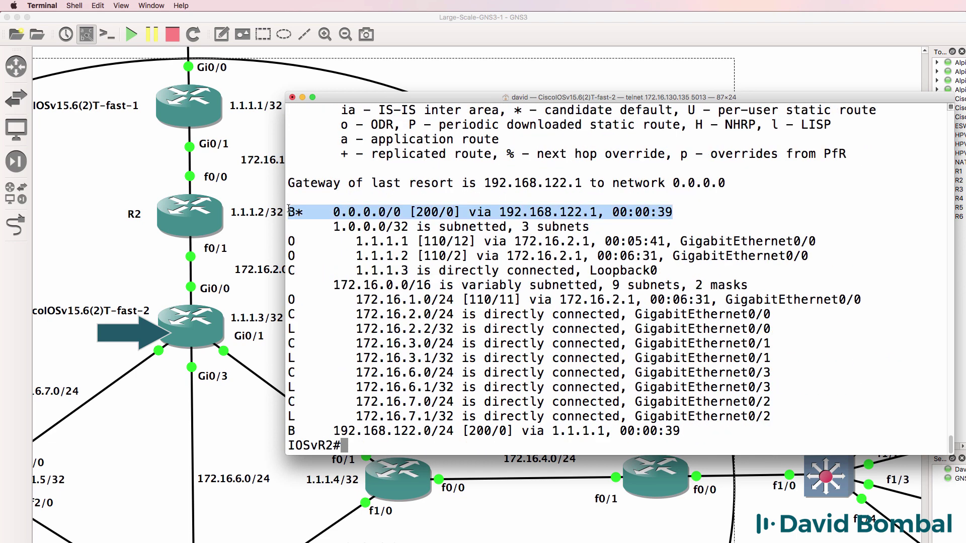
pyautogui.click(289, 211)
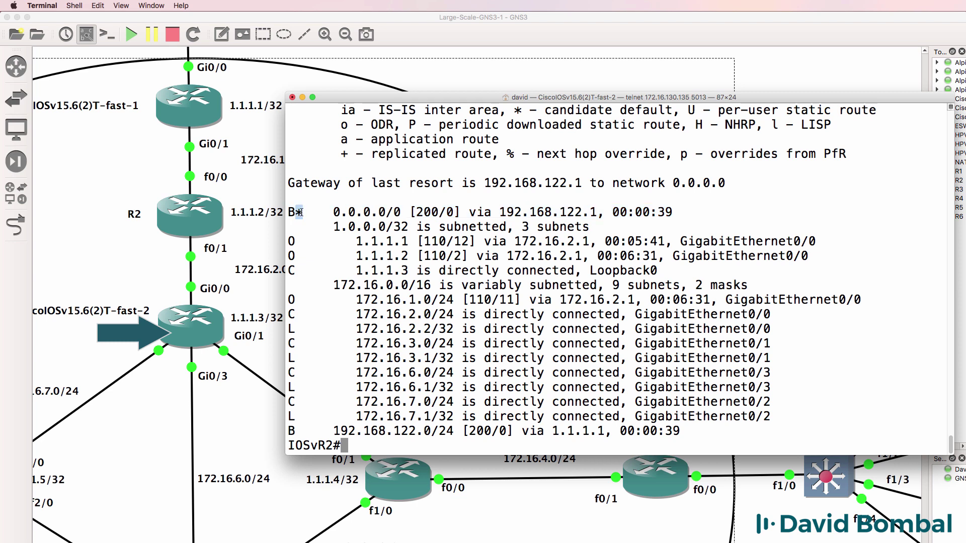
pyautogui.moveTo(497, 210); pyautogui.dragTo(600, 220)
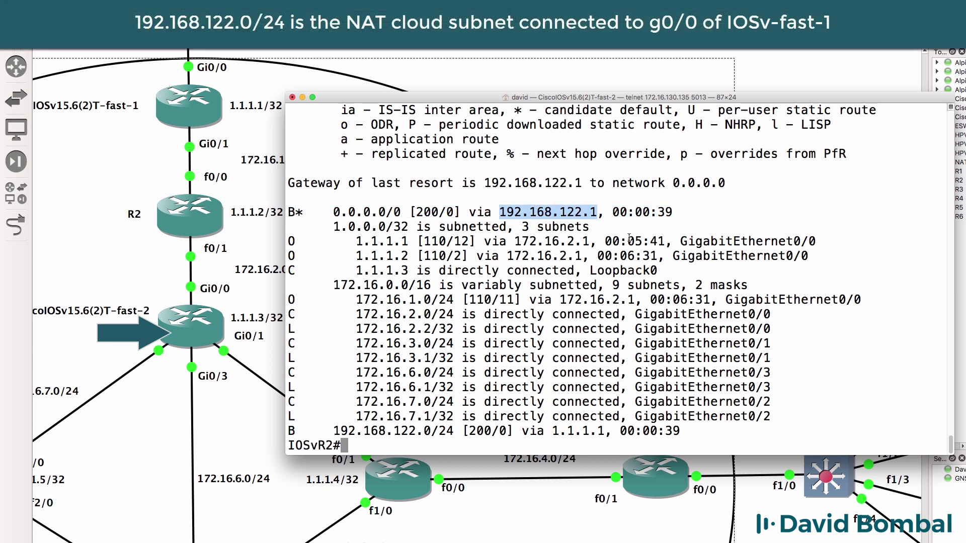
# Enable DNS lookups on IOSvR2 with 'ip domain-lookup'
pyautogui.write('conf t')
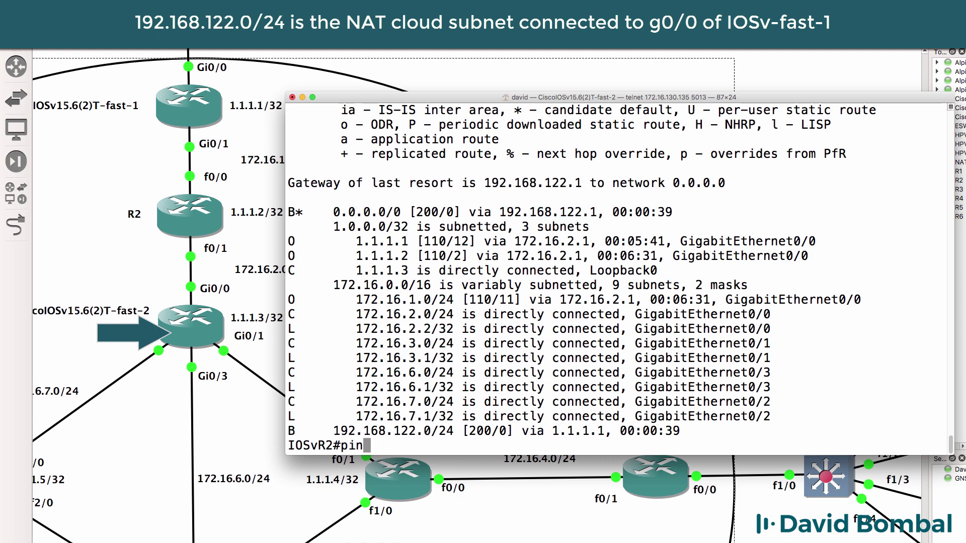
pyautogui.press('Return')
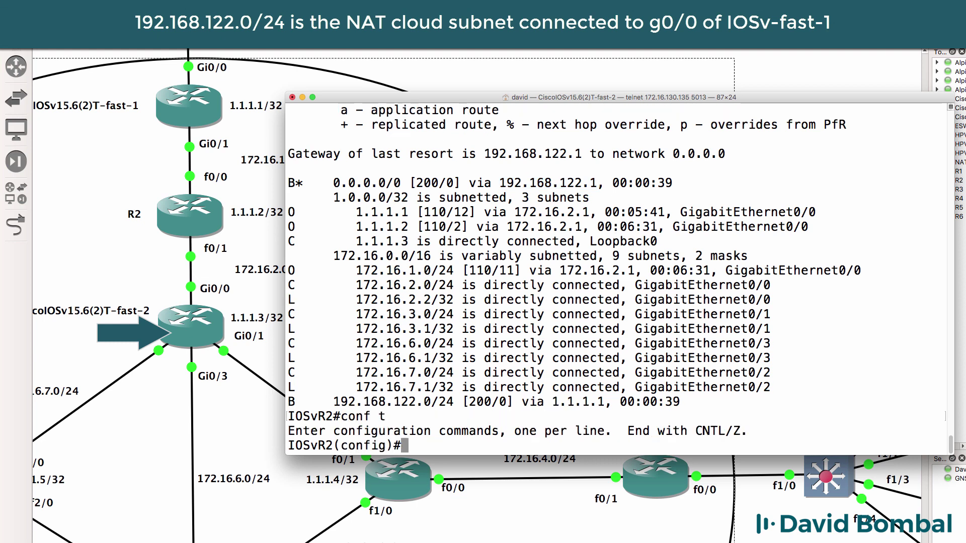
pyautogui.write('ip domain-lookup')
pyautogui.press('Return')
pyautogui.write('end')
pyautogui.press('Return')
# Set name server 8.8.8.8, then ping google.com with 100 percent success
pyautogui.write('conf t')
pyautogui.press('Return')
pyautogui.write('ip do')
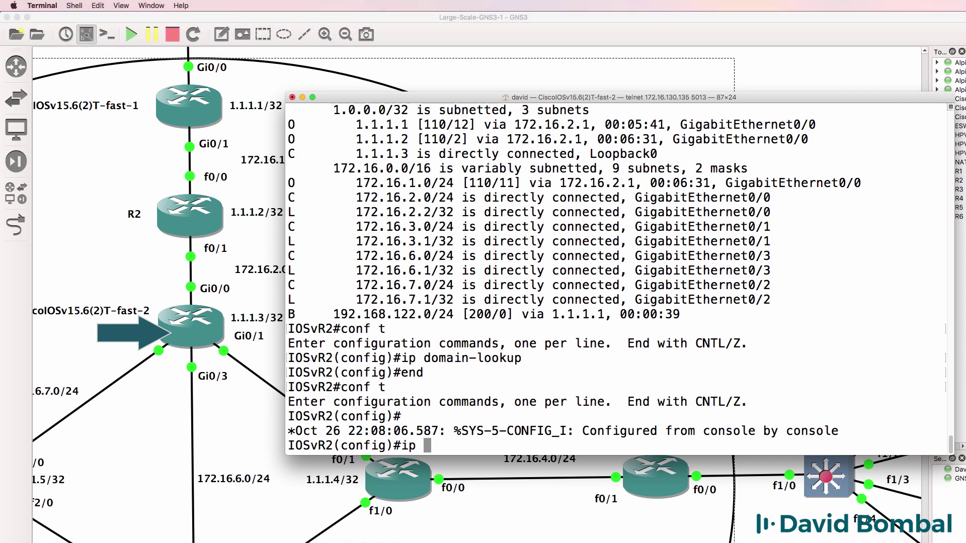
pyautogui.press('BackSpace')
pyautogui.press('BackSpace')
pyautogui.write('name')
pyautogui.press('Tab')
pyautogui.write('8.8.8.8')
pyautogui.press('Return')
pyautogui.write('end')
pyautogui.press('Return')
pyautogui.write('ping google.com')
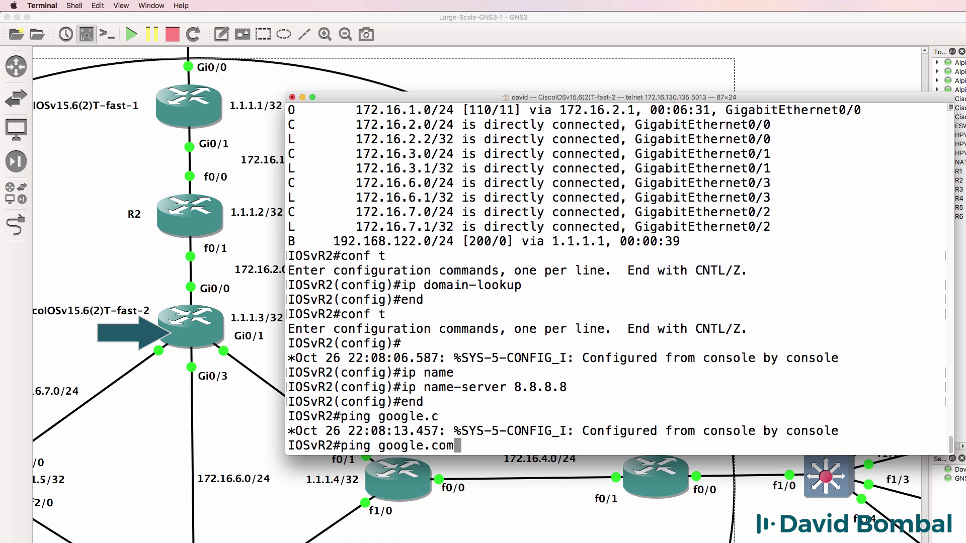
pyautogui.press('Return')
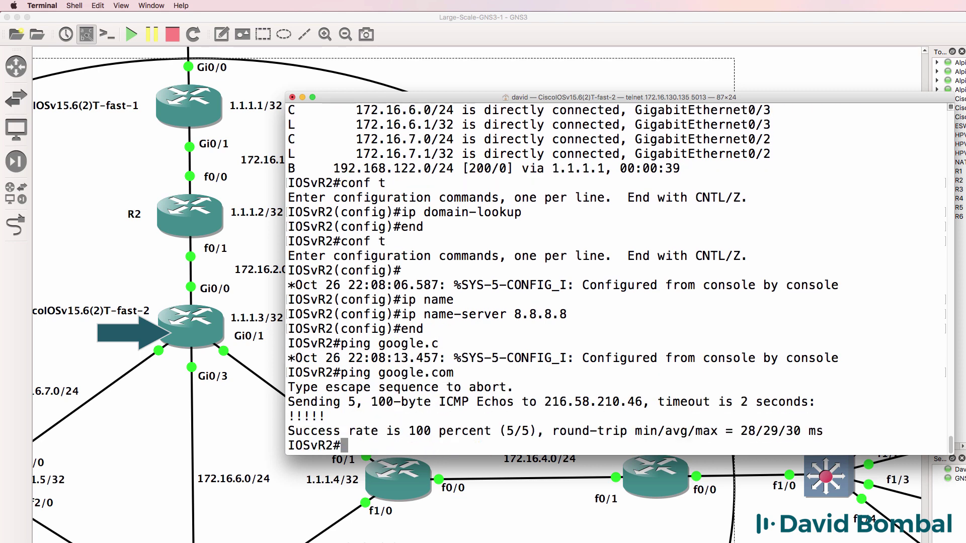
# Show IOSvR2's routing table and highlight the BGP default route via 192.168.122.1
pyautogui.write('sh ip route')
pyautogui.press('Return')
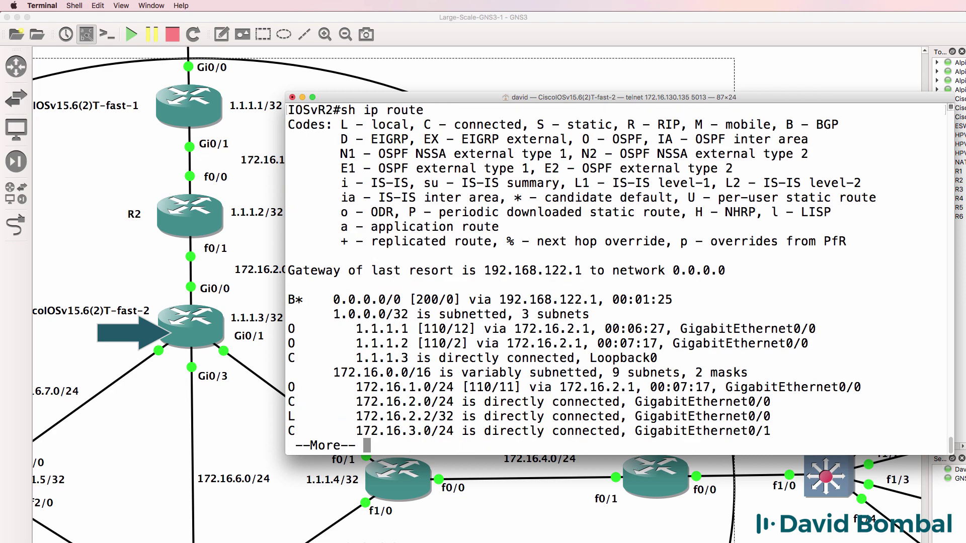
pyautogui.press('space')
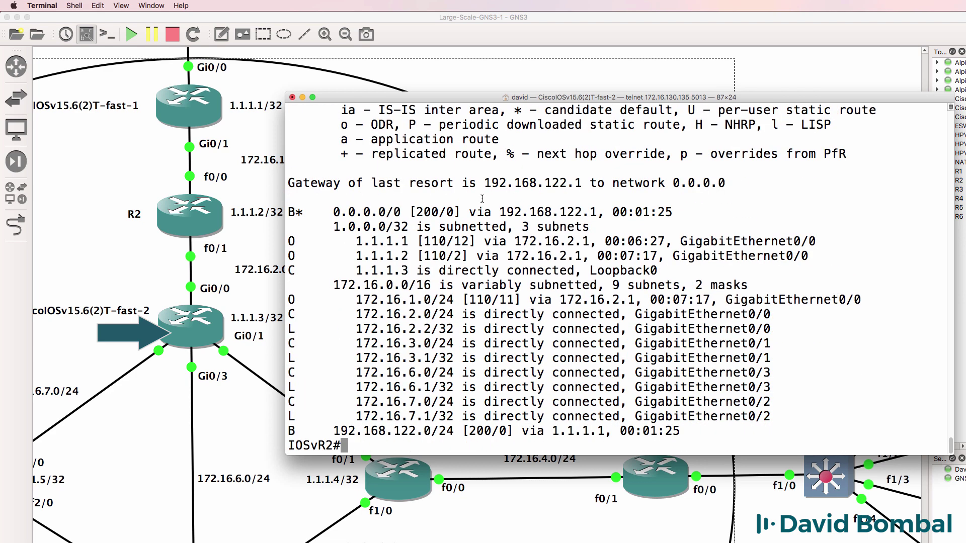
pyautogui.doubleClick(585, 212)
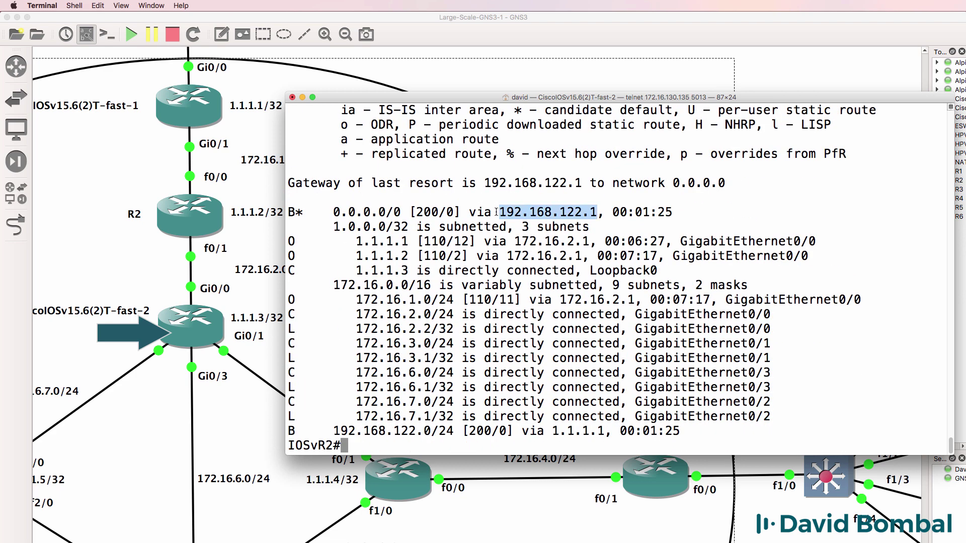
pyautogui.moveTo(289, 211); pyautogui.dragTo(692, 212)
pyautogui.moveTo(499, 211); pyautogui.dragTo(597, 214)
# Trace 192.168.122.0/24 via 1.1.1.1, and 1.1.1.1 via OSPF next hop 172.16.2.1
pyautogui.moveTo(326, 431); pyautogui.dragTo(454, 431)
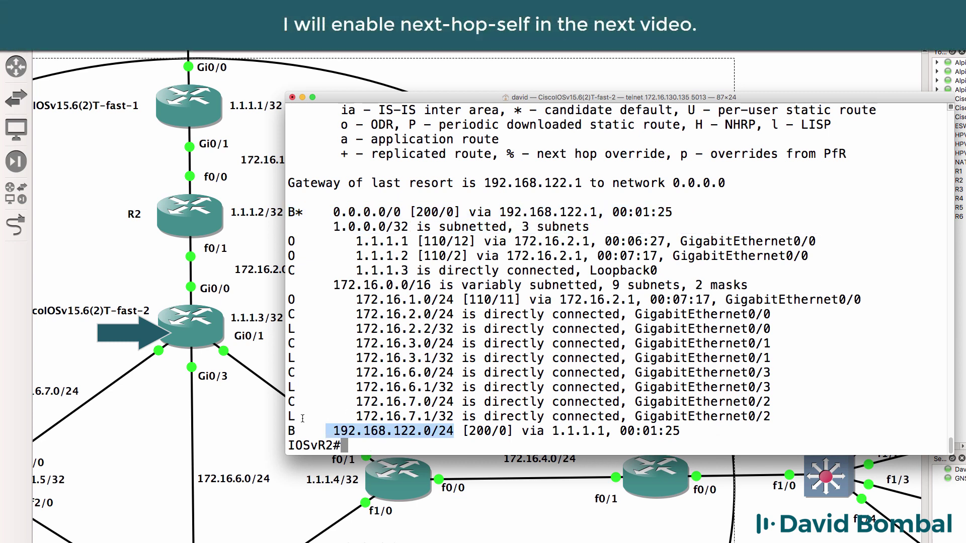
pyautogui.moveTo(318, 431); pyautogui.dragTo(455, 433)
pyautogui.moveTo(515, 432); pyautogui.dragTo(612, 431)
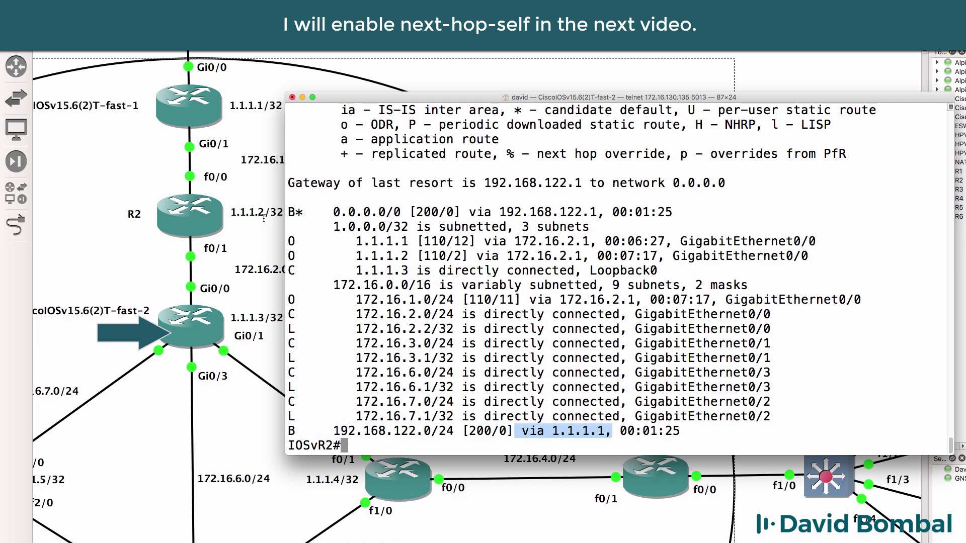
pyautogui.moveTo(286, 241); pyautogui.dragTo(849, 238)
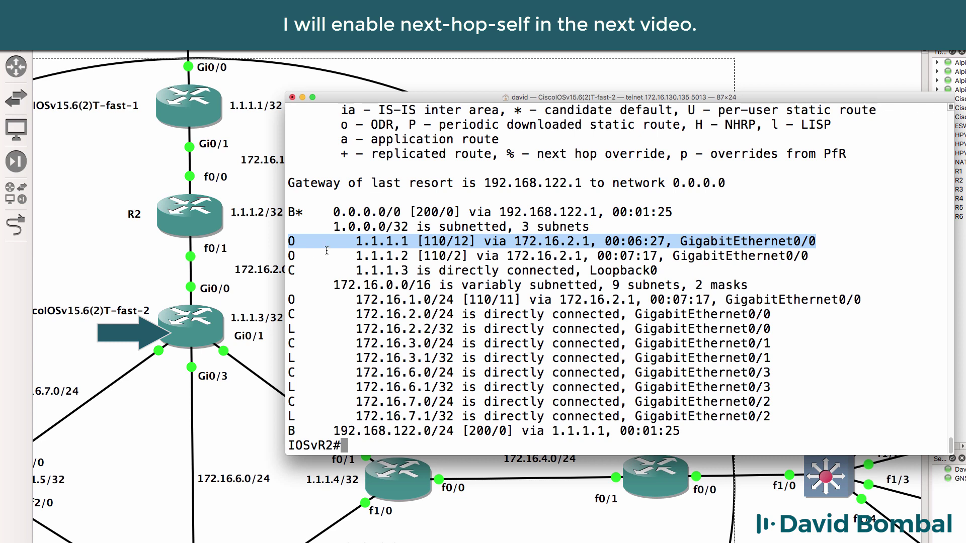
pyautogui.click(512, 241)
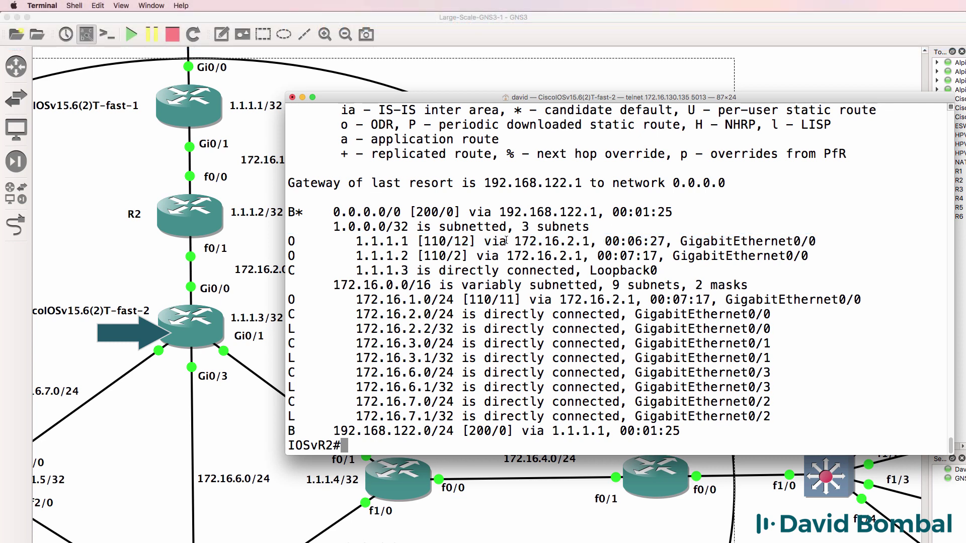
pyautogui.moveTo(514, 241); pyautogui.dragTo(590, 243)
pyautogui.moveTo(474, 98); pyautogui.dragTo(550, 96)
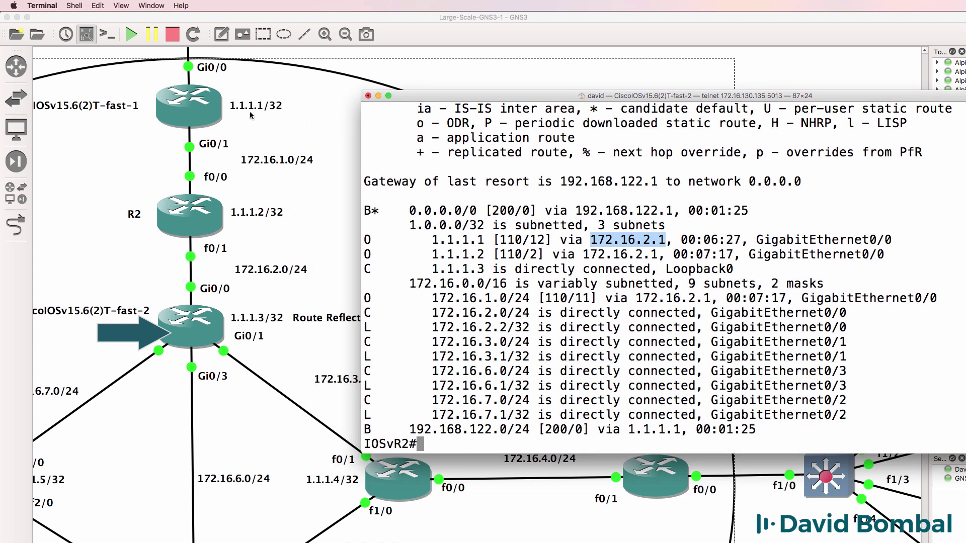
# Save IOSvR2's running configuration with 'wr'
pyautogui.click(663, 345)
pyautogui.write('wr')
pyautogui.press('Return')
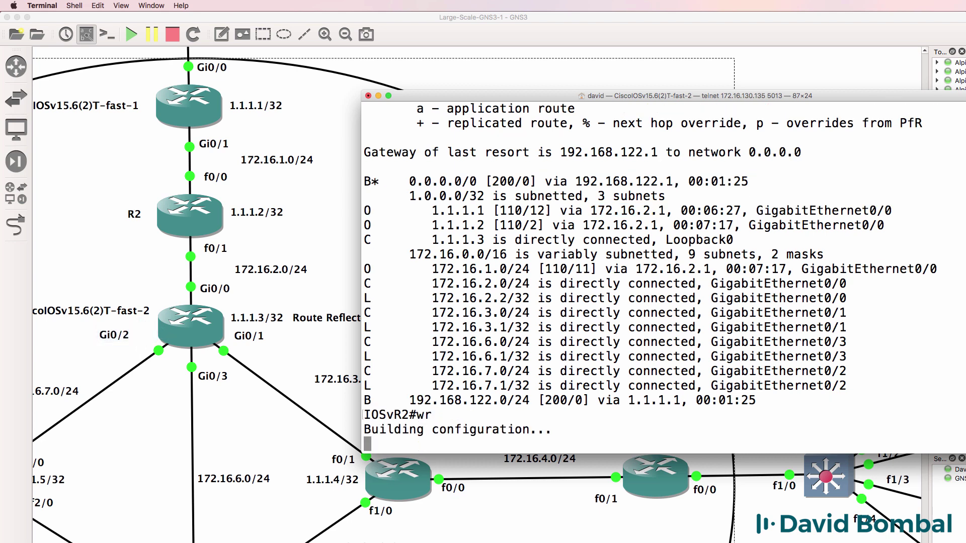
# Display IOSvR2's full routing table, confirming the default route via 192.168.122.1
pyautogui.write('sh ip route')
pyautogui.press('Return')
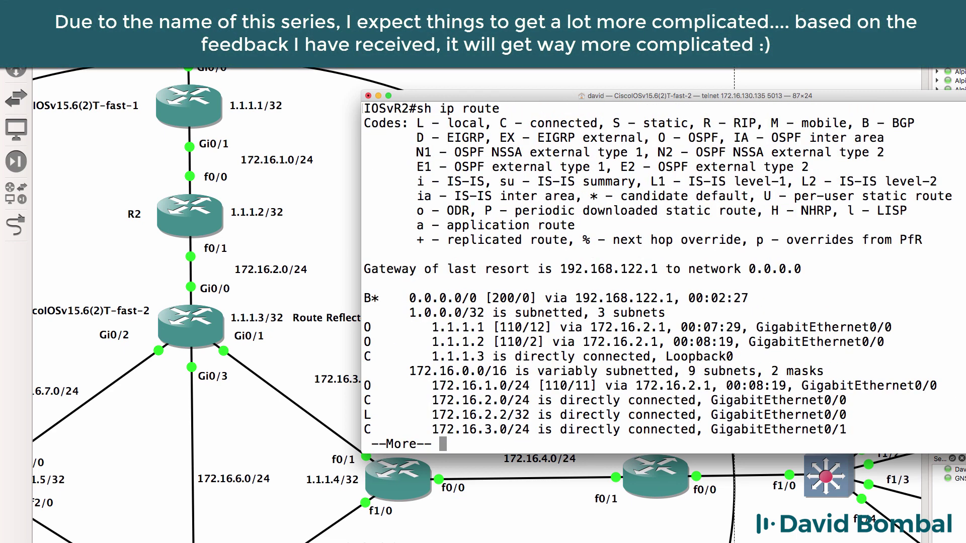
pyautogui.press('space')
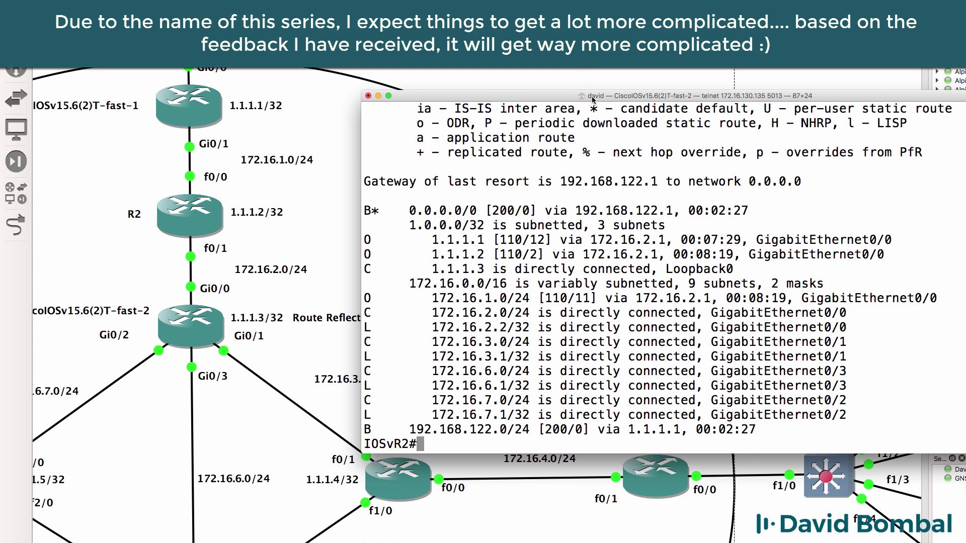
pyautogui.moveTo(592, 96); pyautogui.dragTo(528, 91)
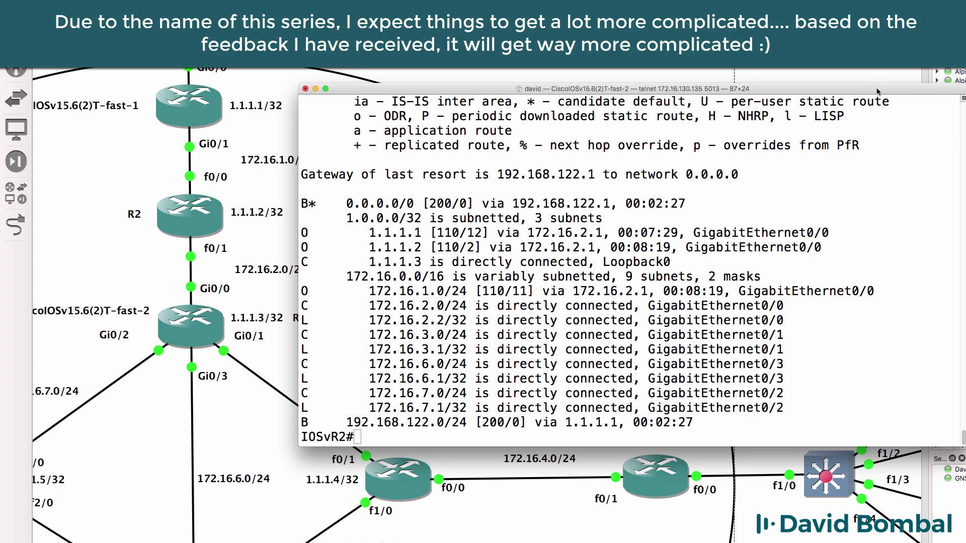
pyautogui.moveTo(878, 91); pyautogui.dragTo(864, 89)
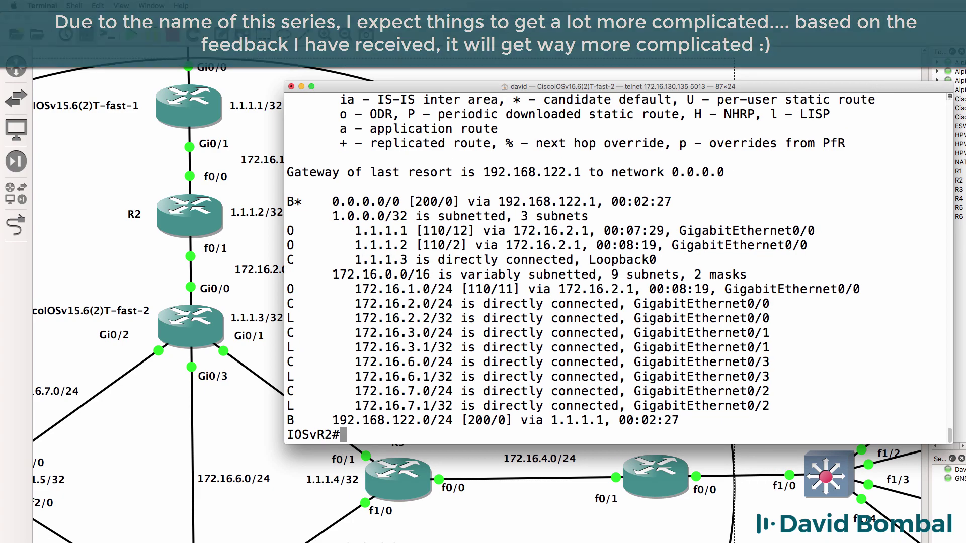